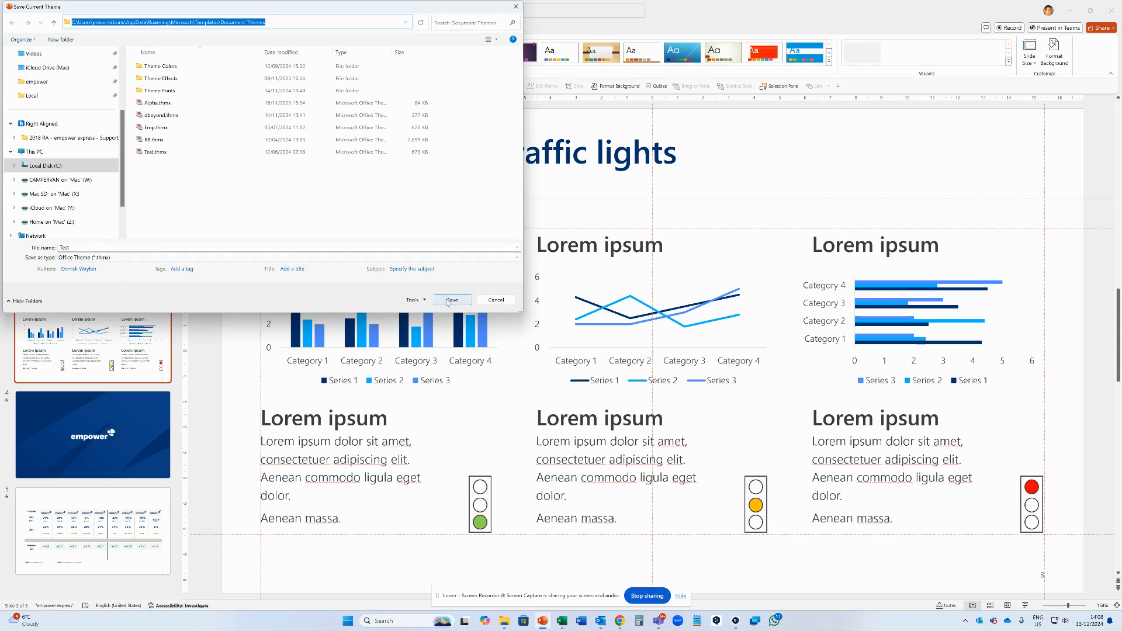
Save the presentation's current theme under the file name "Test 2" in the Document Themes folder
{"action": "double_click", "coordinate": [104, 248]}
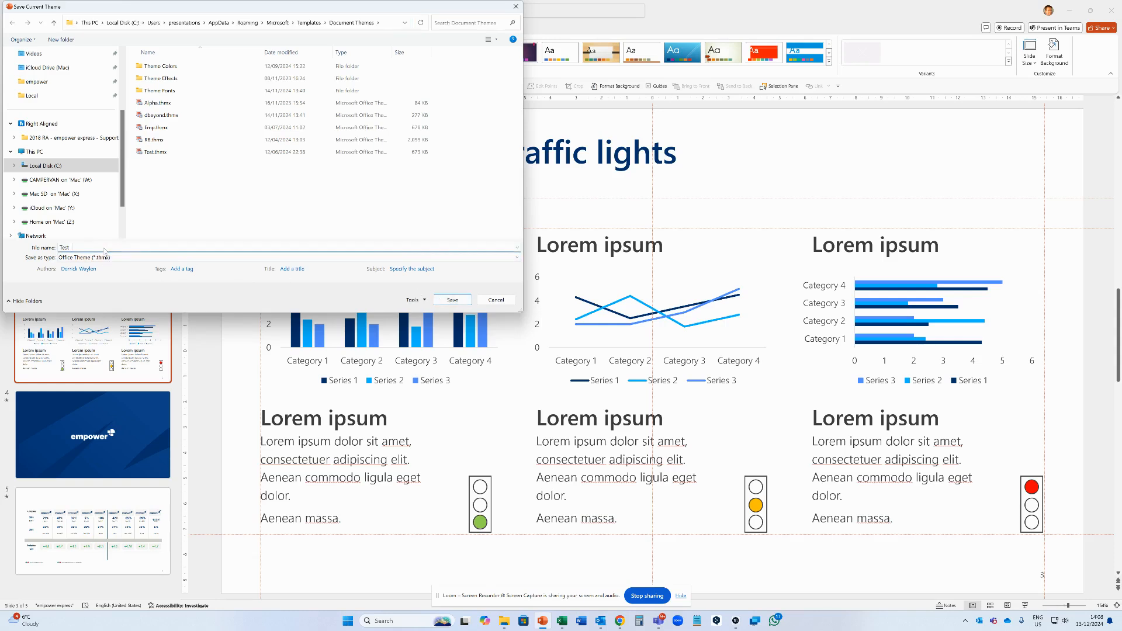
{"action": "type", "text": "2"}
{"action": "key", "text": "Return"}
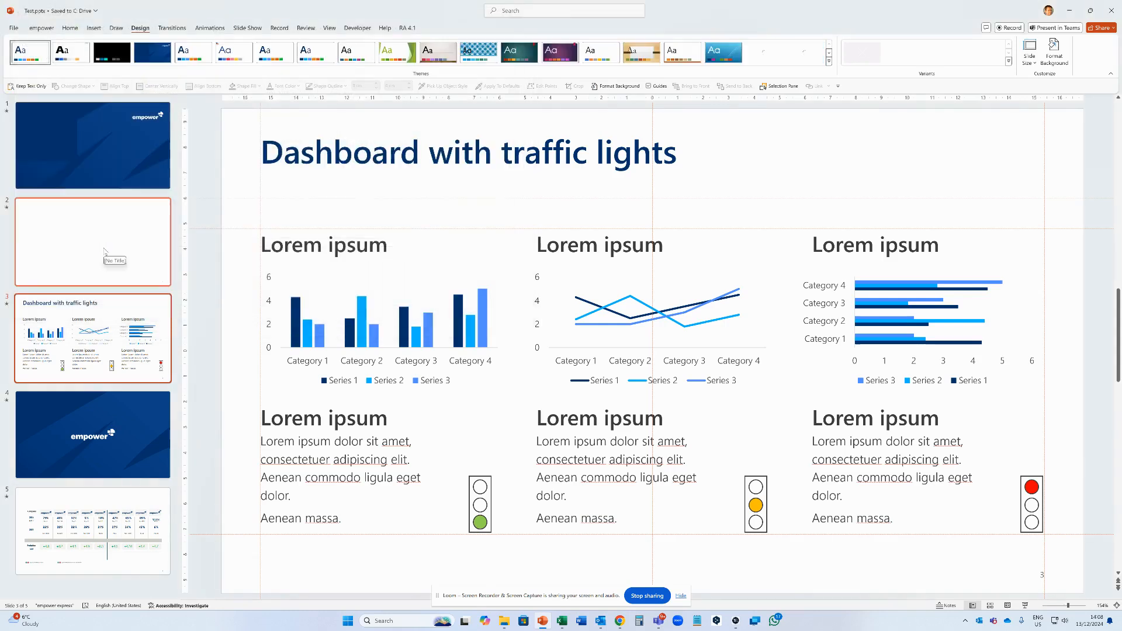
Switch to the Excel workbook and apply the theme file "Test 2.thmx" from the Document Themes folder
{"action": "key", "text": "alt+Tab"}
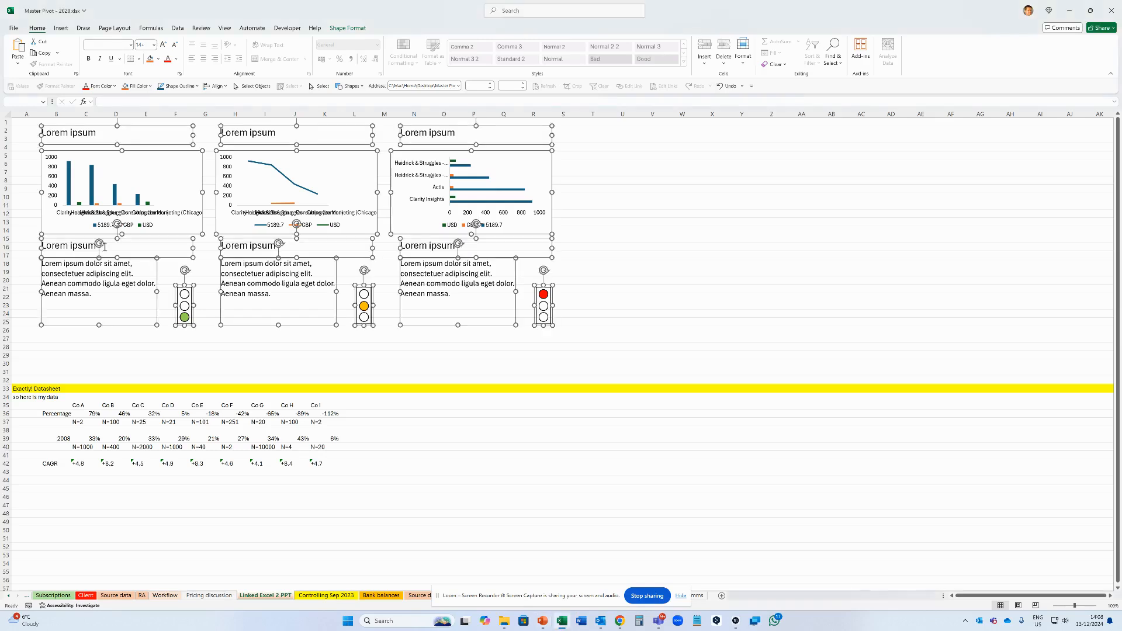
{"action": "left_click", "coordinate": [108, 29]}
{"action": "left_click", "coordinate": [18, 59]}
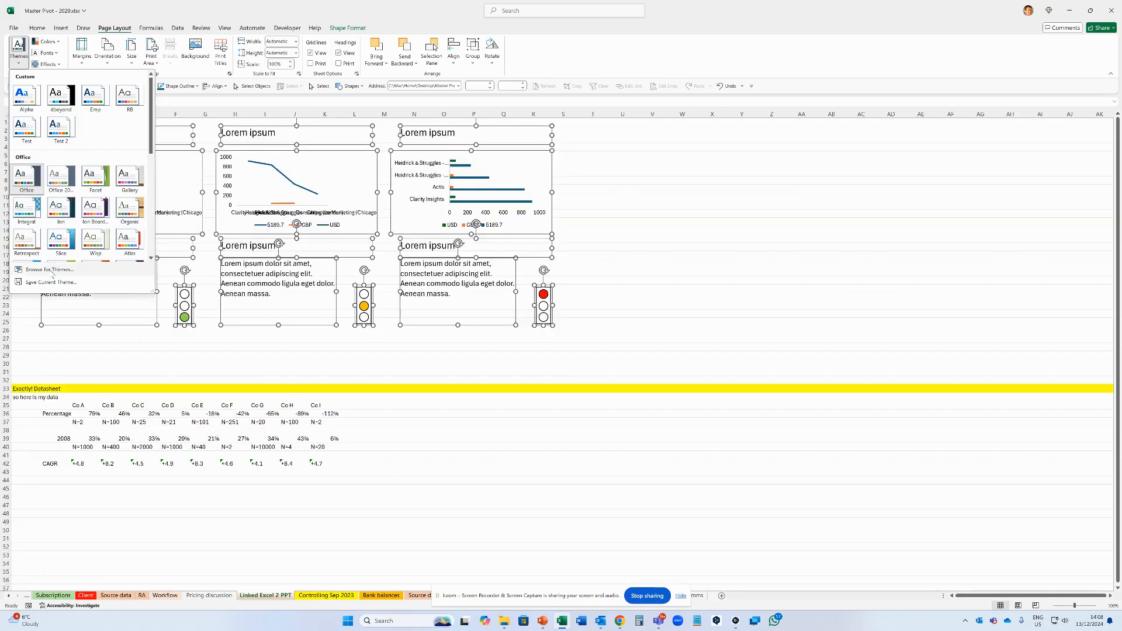
{"action": "left_click", "coordinate": [59, 140]}
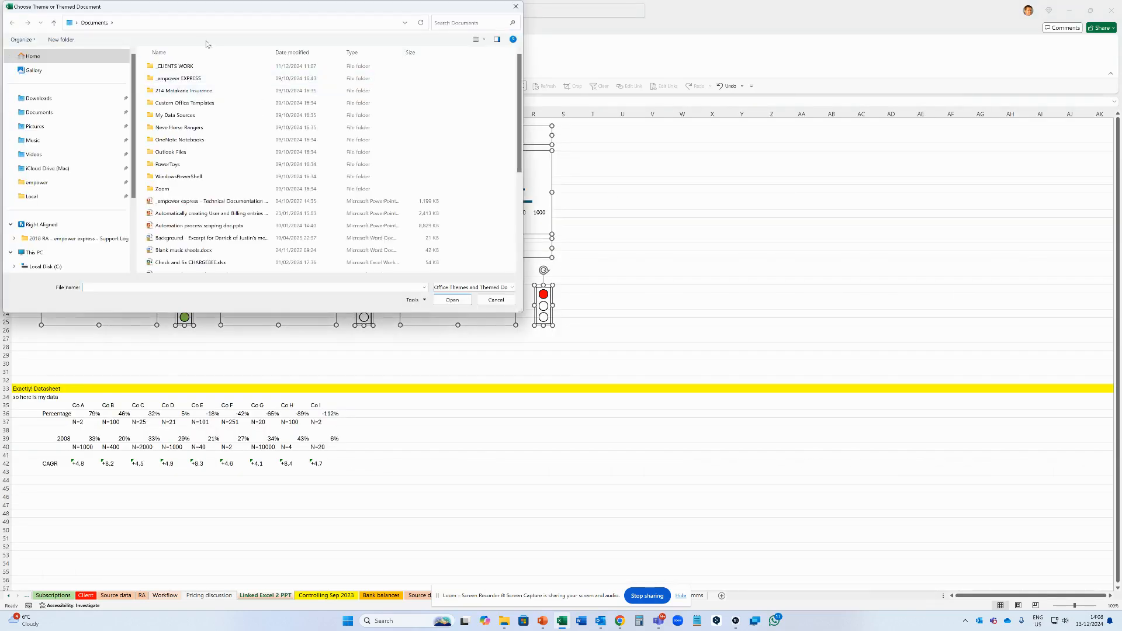
{"action": "left_click", "coordinate": [189, 24]}
{"action": "type", "text": "C:\\Users\\presentations\\AppData\\Roaming\\Microsoft\\Templates\\Document Themes"}
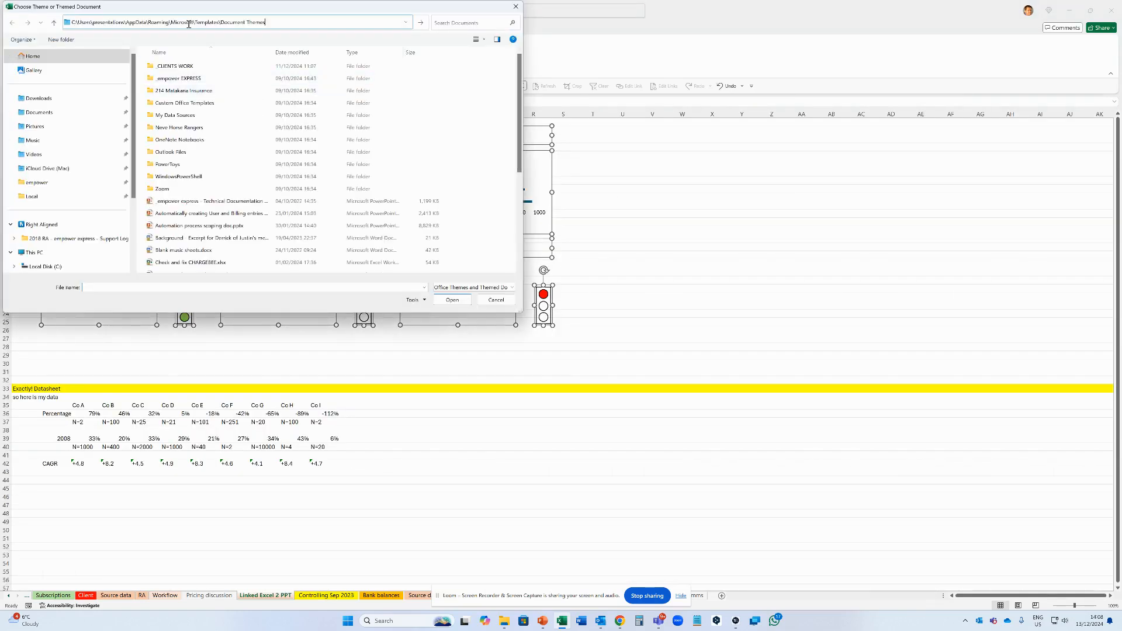
{"action": "key", "text": "Return"}
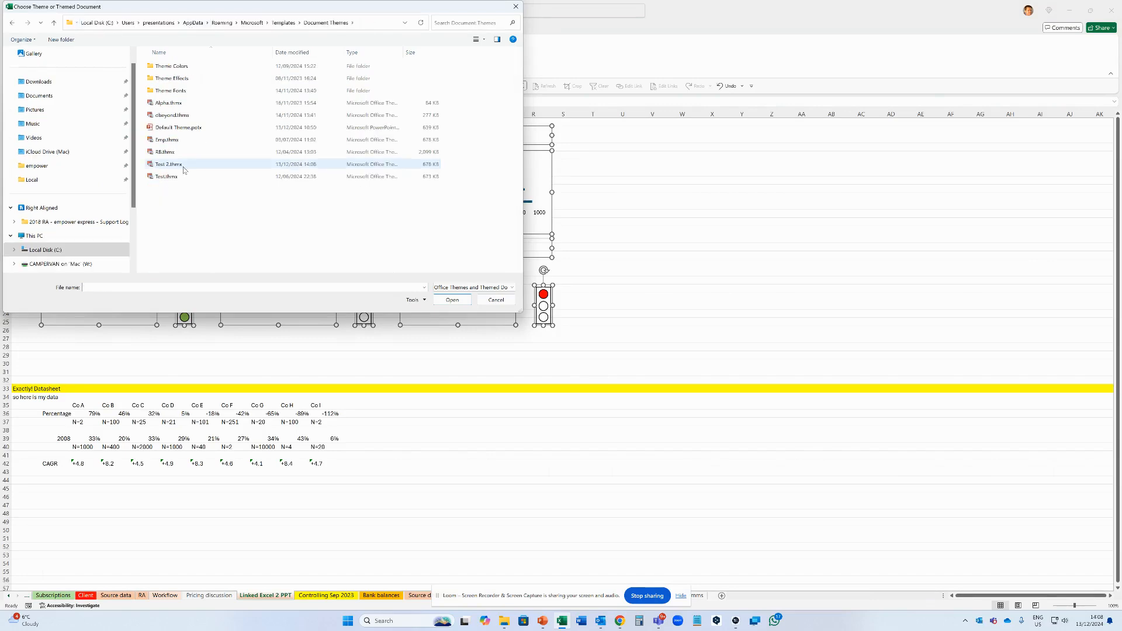
{"action": "left_click", "coordinate": [173, 164]}
{"action": "left_click", "coordinate": [453, 300]}
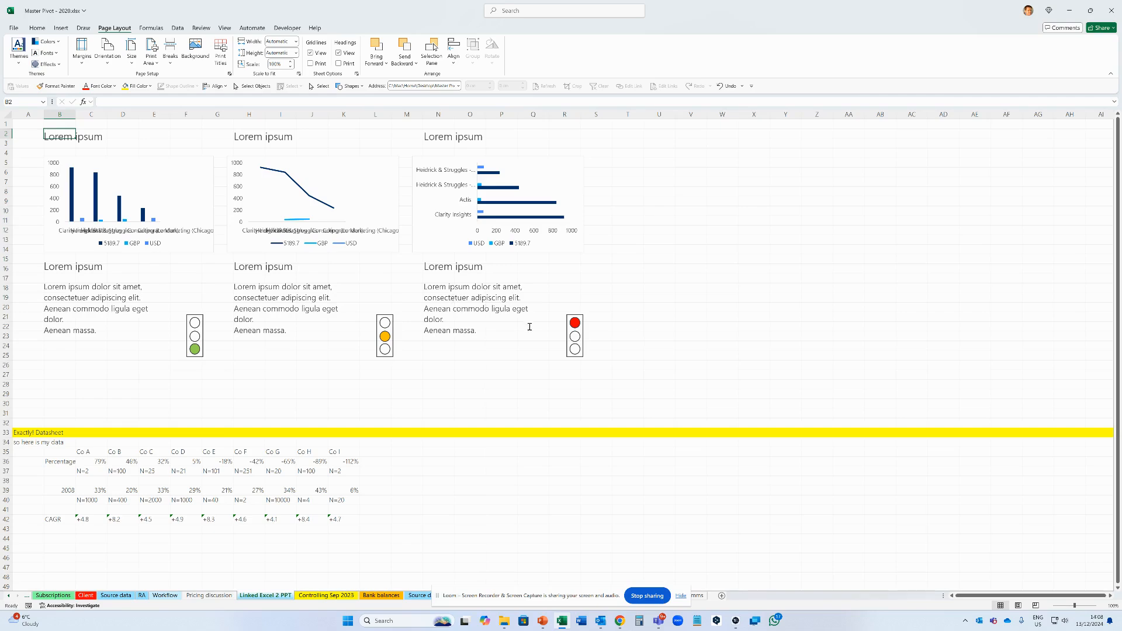
Select all headings, charts, texts and traffic lights above the datasheet and delete them
{"action": "left_click", "coordinate": [388, 362]}
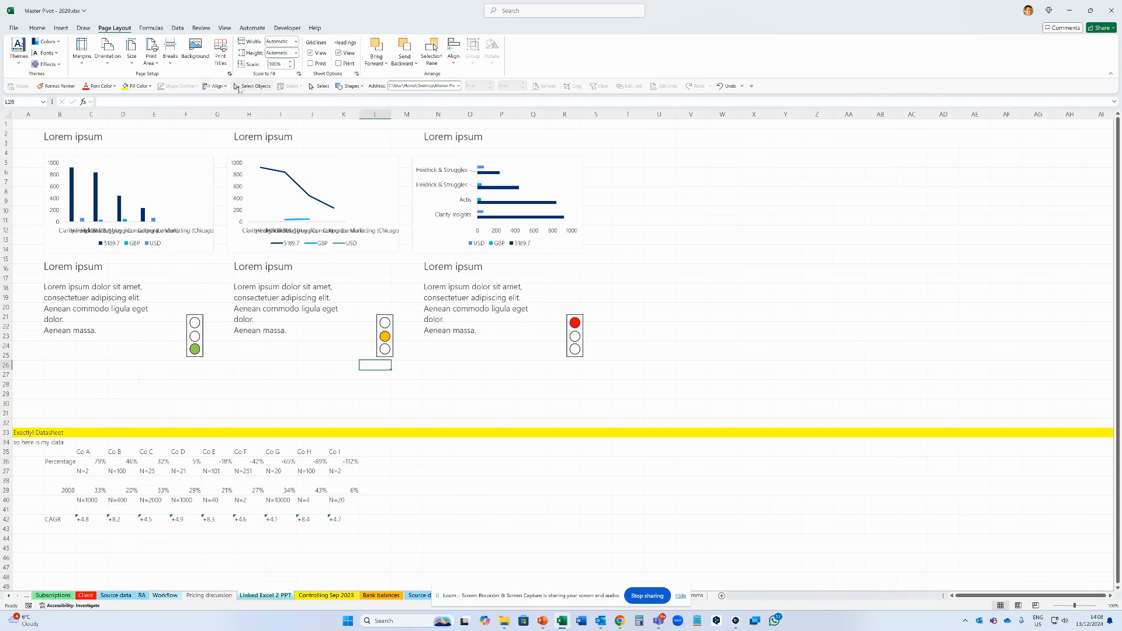
{"action": "left_click", "coordinate": [255, 86]}
{"action": "left_click_drag", "start_coordinate": [30, 125], "coordinate": [671, 397]}
{"action": "key", "text": "Delete"}
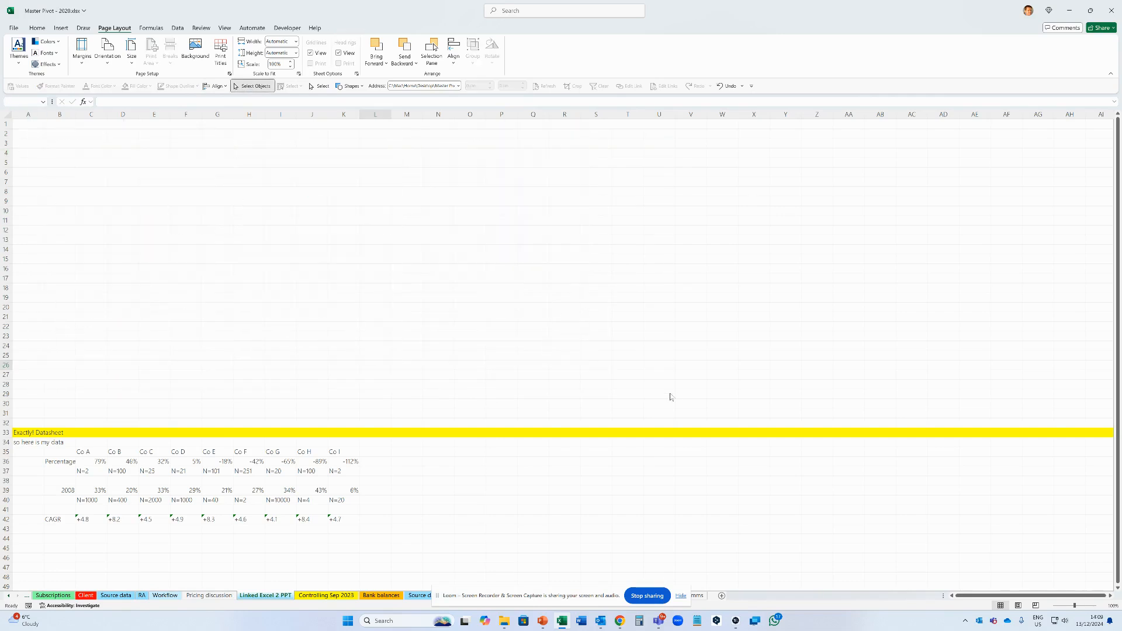
Switch to PowerPoint and copy the dashboard slide's six headings, three charts, three body texts, and the green and red traffic lights
{"action": "key", "text": "alt+Tab"}
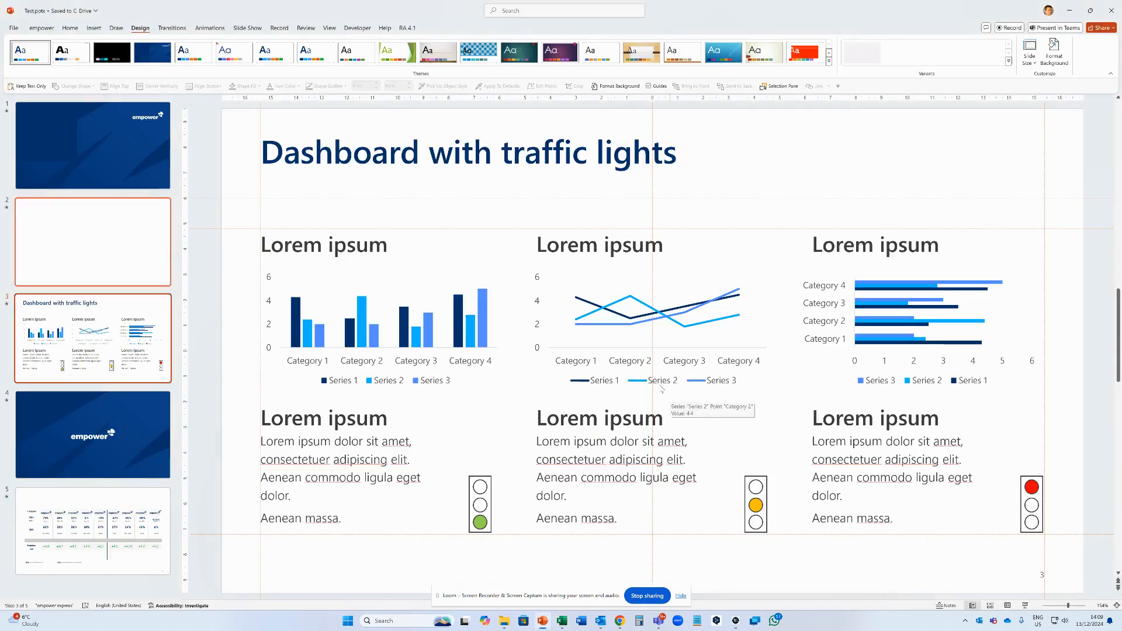
{"action": "left_click_drag", "start_coordinate": [246, 219], "coordinate": [1052, 550]}
{"action": "left_click", "coordinate": [1053, 550]}
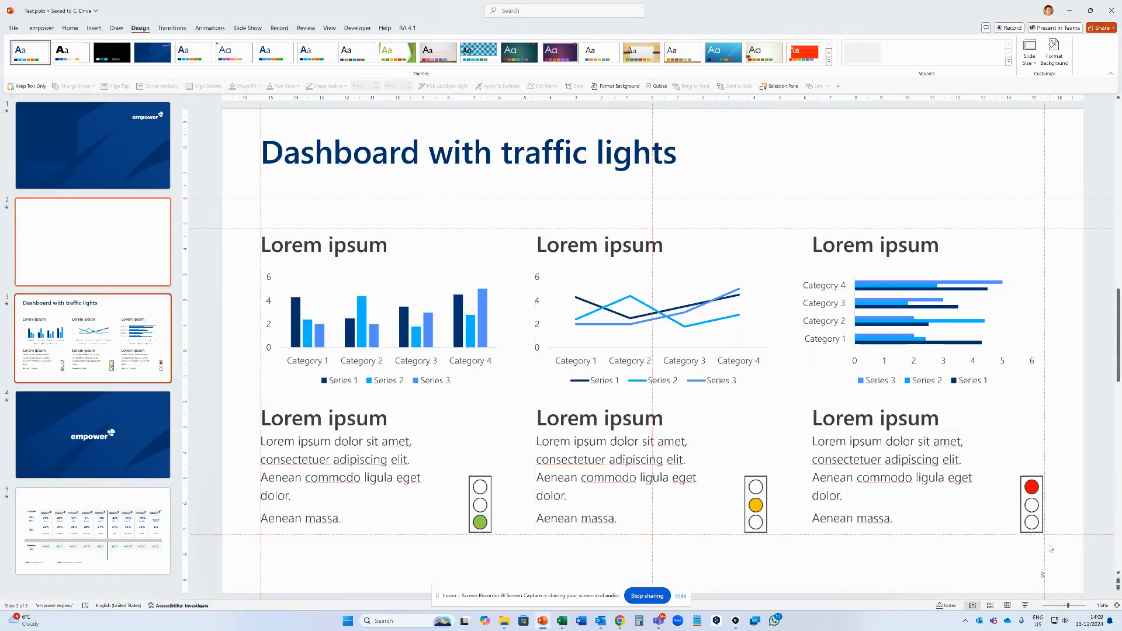
{"action": "left_click", "coordinate": [1027, 524]}
{"action": "left_click", "coordinate": [867, 478], "text": "shift"}
{"action": "left_click", "coordinate": [867, 418], "text": "shift"}
{"action": "left_click", "coordinate": [867, 377], "text": "shift"}
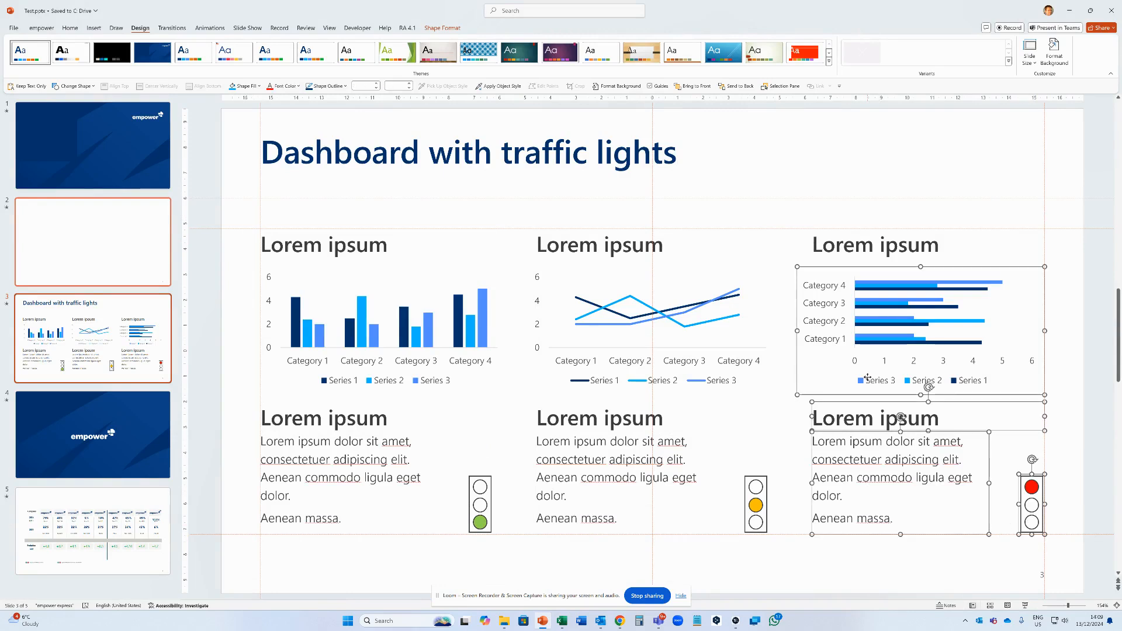
{"action": "left_click", "coordinate": [817, 255], "text": "shift"}
{"action": "left_click", "coordinate": [555, 249], "text": "shift"}
{"action": "left_click", "coordinate": [563, 309], "text": "shift"}
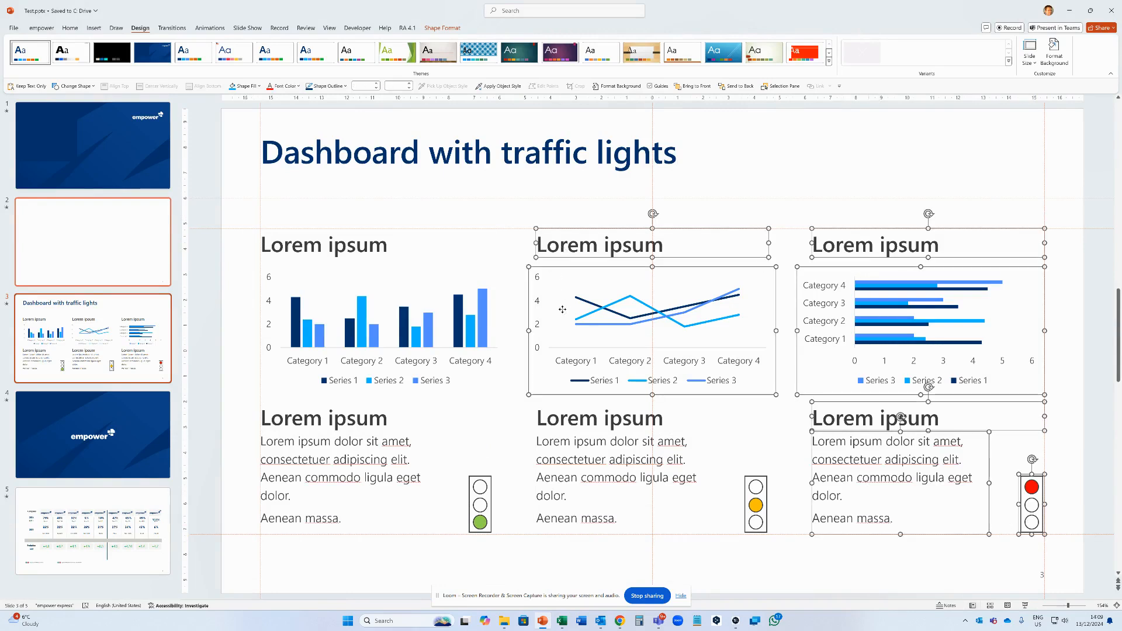
{"action": "left_click", "coordinate": [571, 427], "text": "shift"}
{"action": "left_click", "coordinate": [558, 450], "text": "shift"}
{"action": "left_click", "coordinate": [477, 488], "text": "shift"}
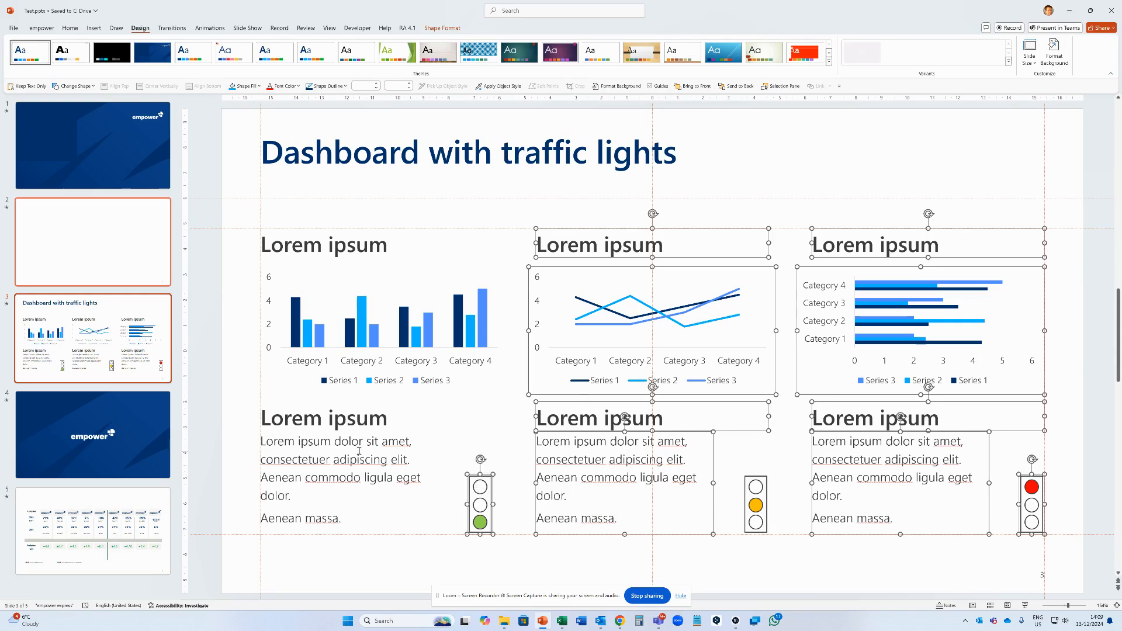
{"action": "left_click", "coordinate": [359, 451], "text": "shift"}
{"action": "left_click", "coordinate": [360, 421], "text": "shift"}
{"action": "left_click", "coordinate": [376, 356], "text": "shift"}
{"action": "left_click", "coordinate": [354, 238], "text": "shift"}
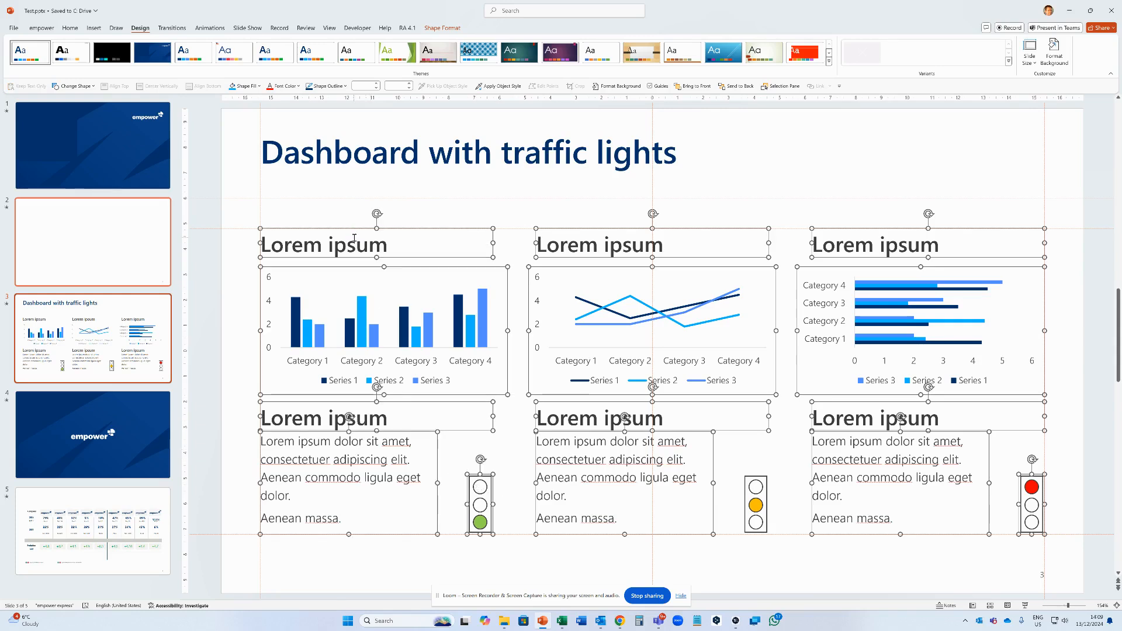
Return to the Excel workbook, leave object selection mode and paste the copied dashboard objects at cell B2
{"action": "key", "text": "alt+Tab"}
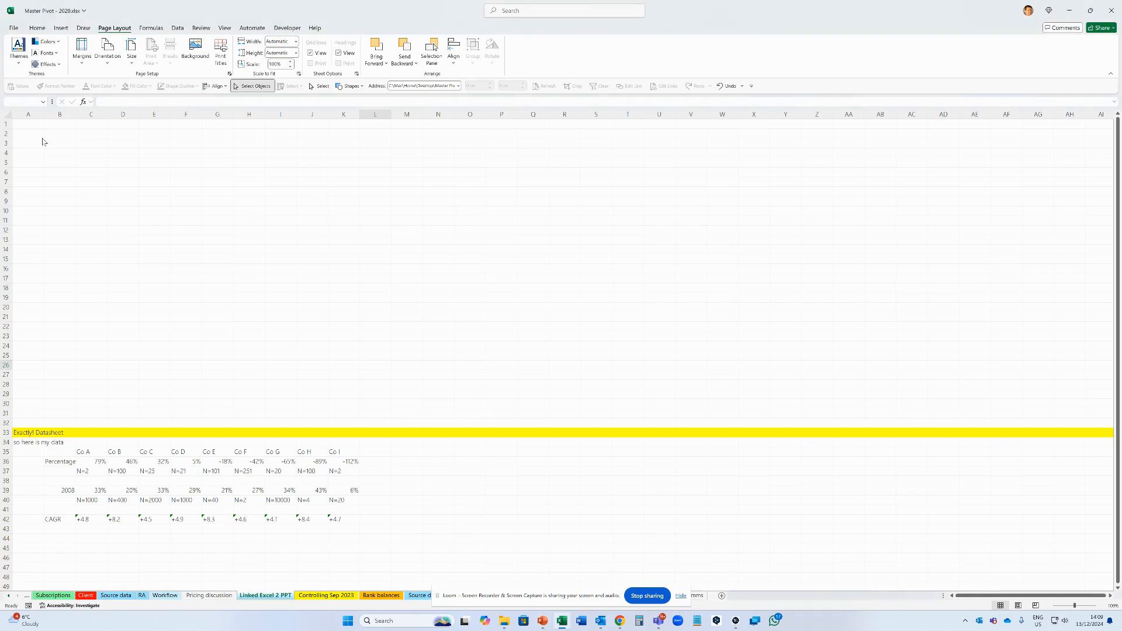
{"action": "left_click", "coordinate": [252, 86]}
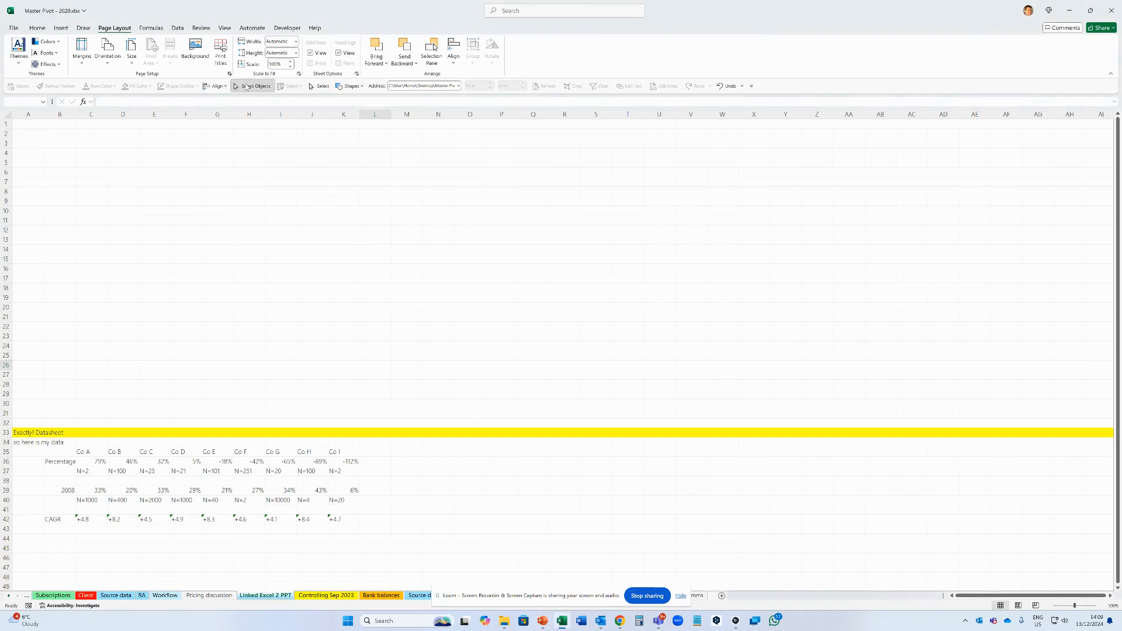
{"action": "left_click", "coordinate": [59, 135]}
{"action": "key", "text": "ctrl+v"}
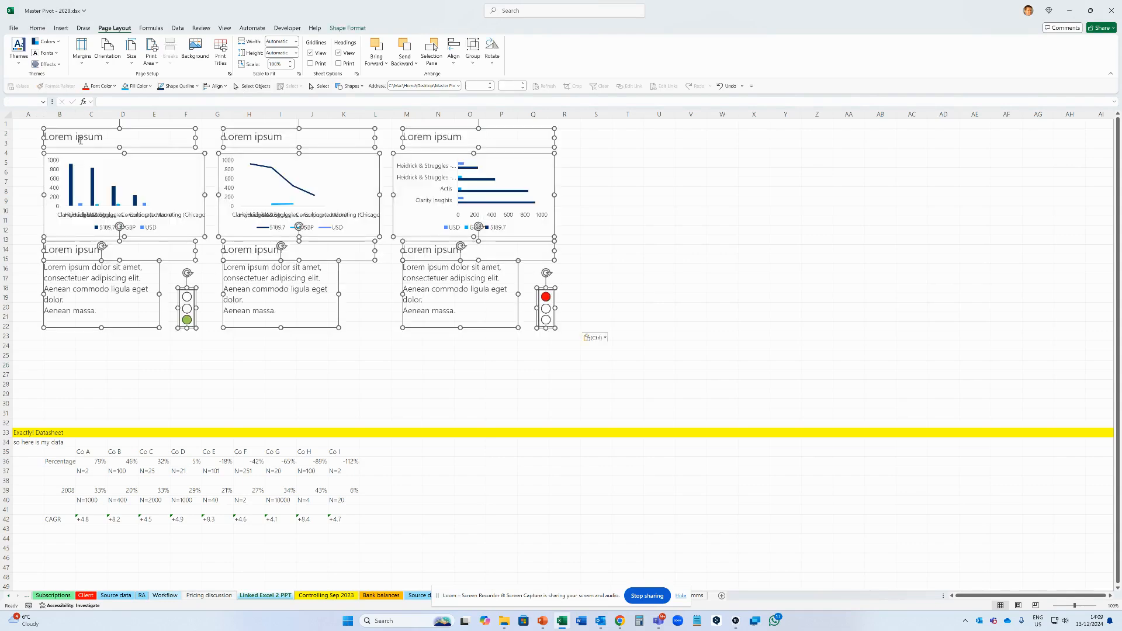
Set the font of the pasted dashboard objects to Segoe UI and deselect them
{"action": "left_click", "coordinate": [37, 28]}
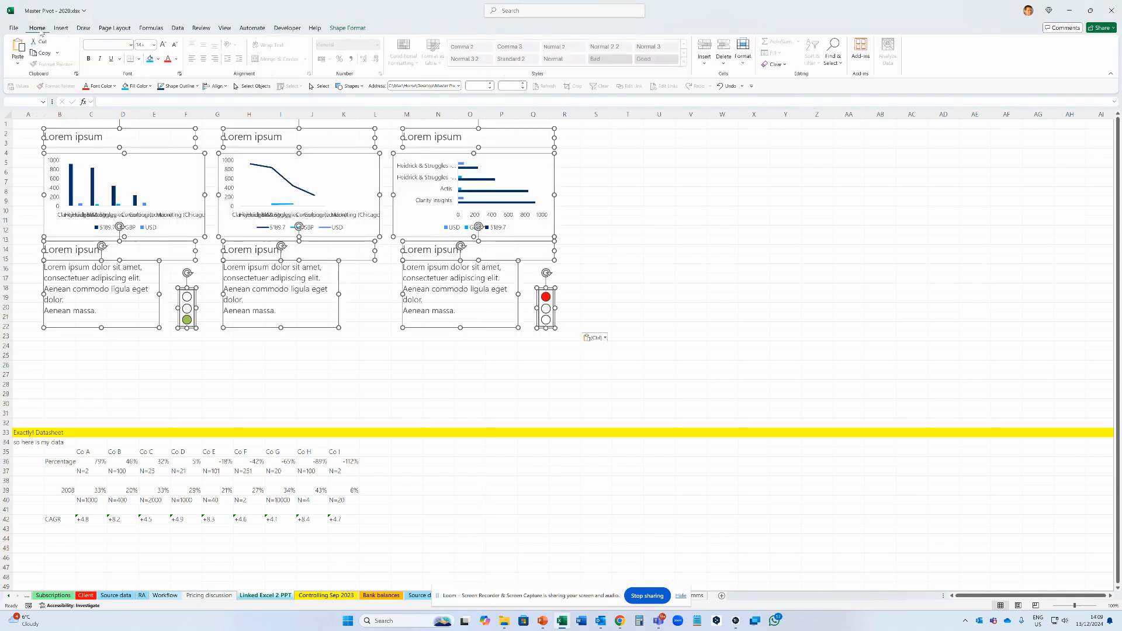
{"action": "left_click", "coordinate": [131, 44]}
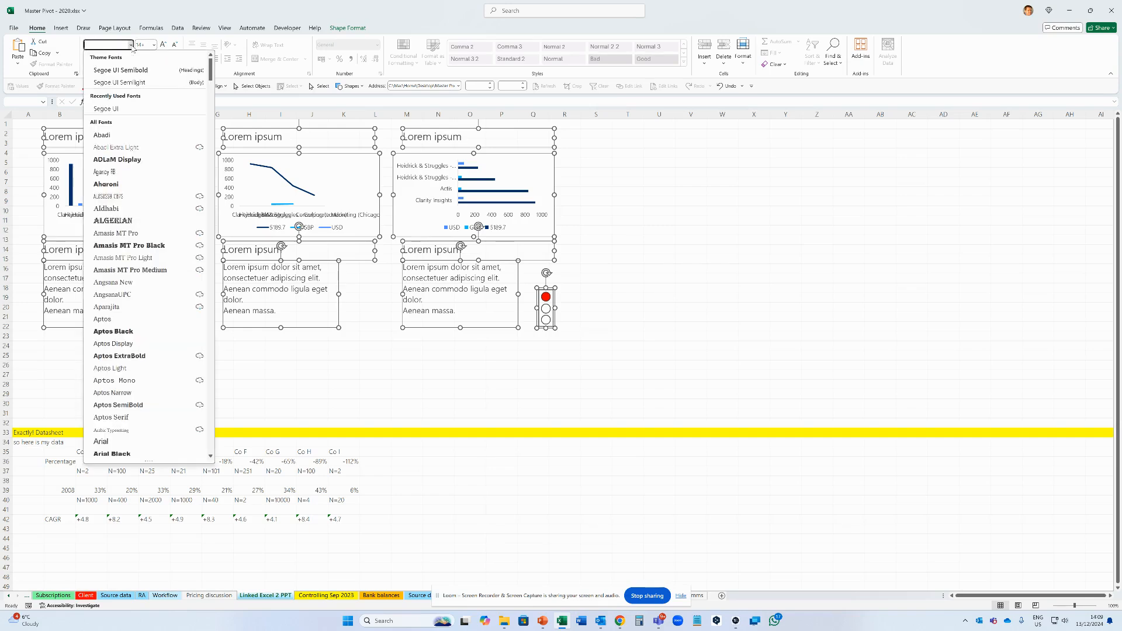
{"action": "left_click", "coordinate": [125, 114]}
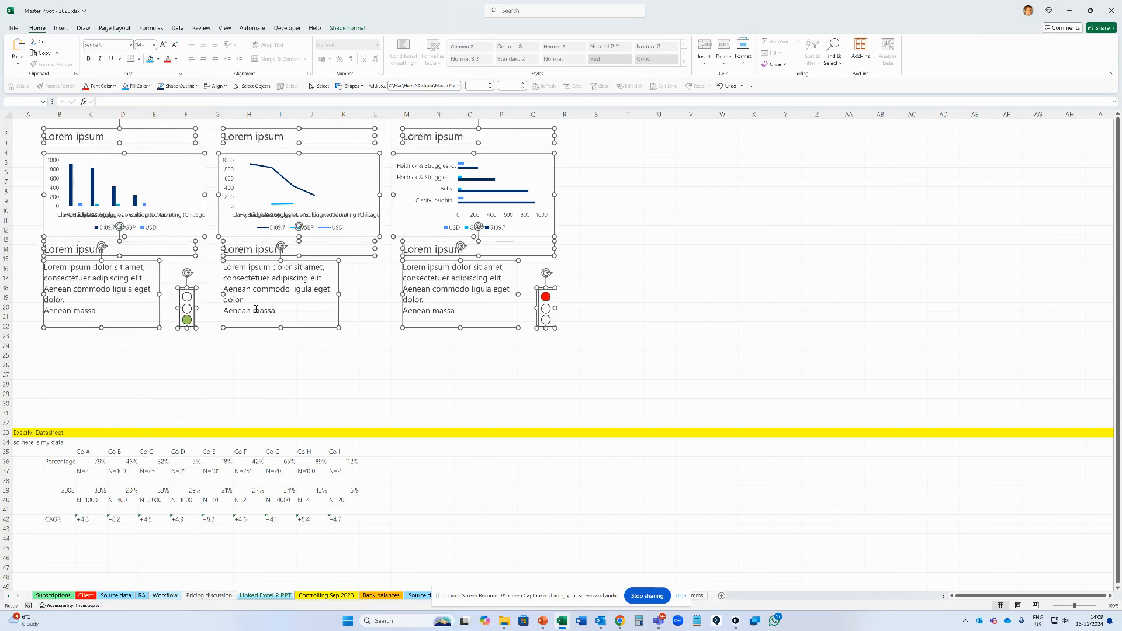
{"action": "left_click", "coordinate": [248, 362]}
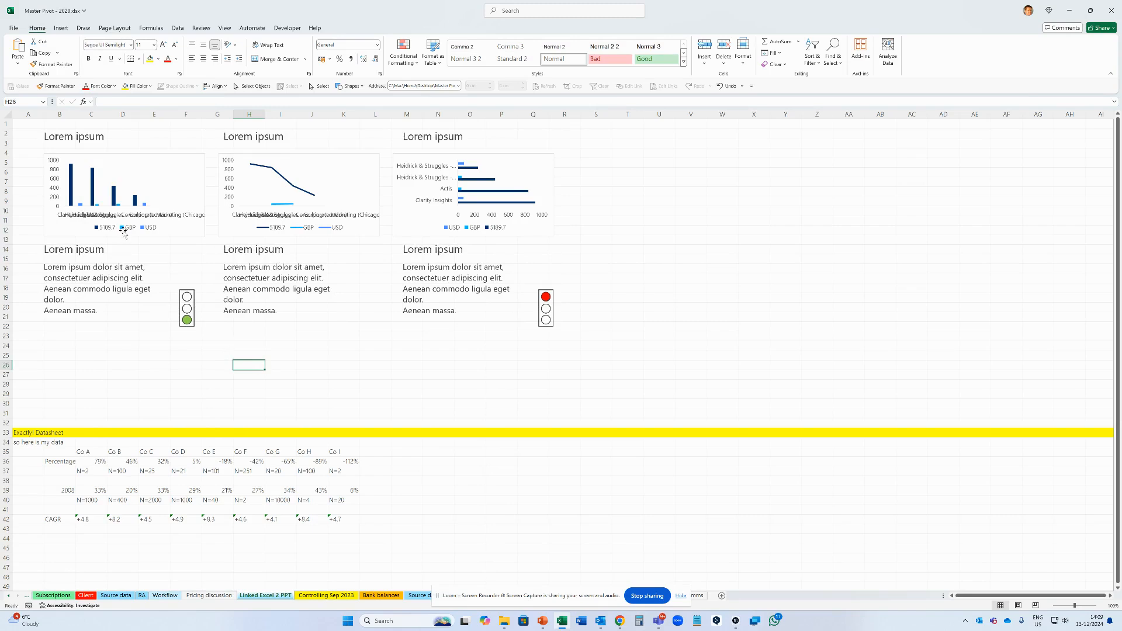
Remove the outline from the column, line and bar charts
{"action": "left_click", "coordinate": [71, 229]}
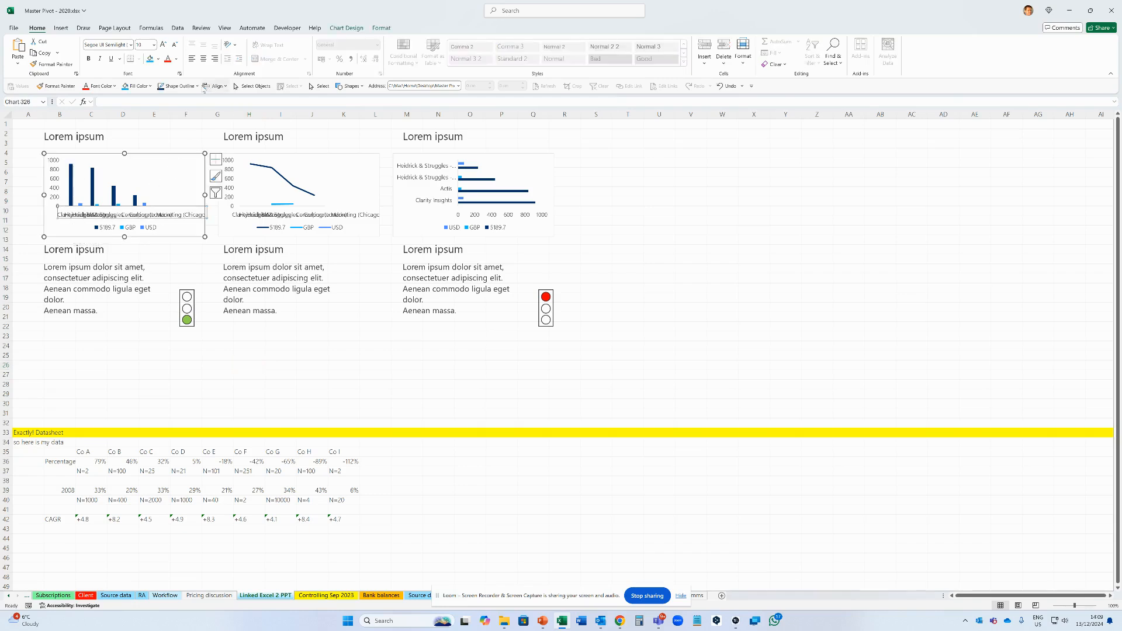
{"action": "left_click", "coordinate": [196, 87]}
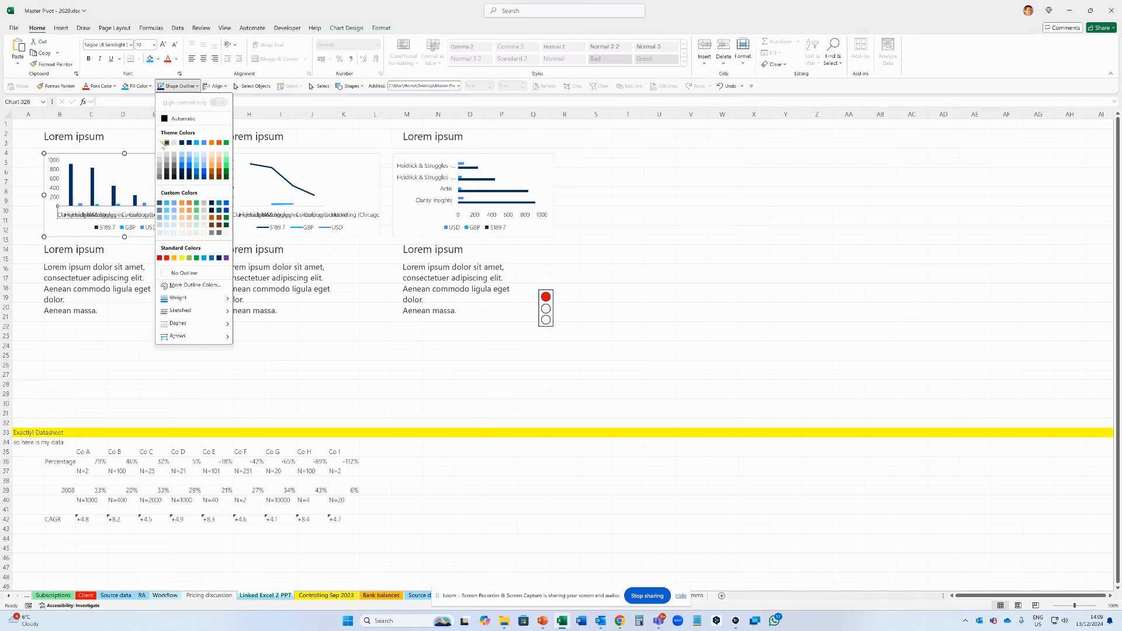
{"action": "left_click", "coordinate": [198, 275]}
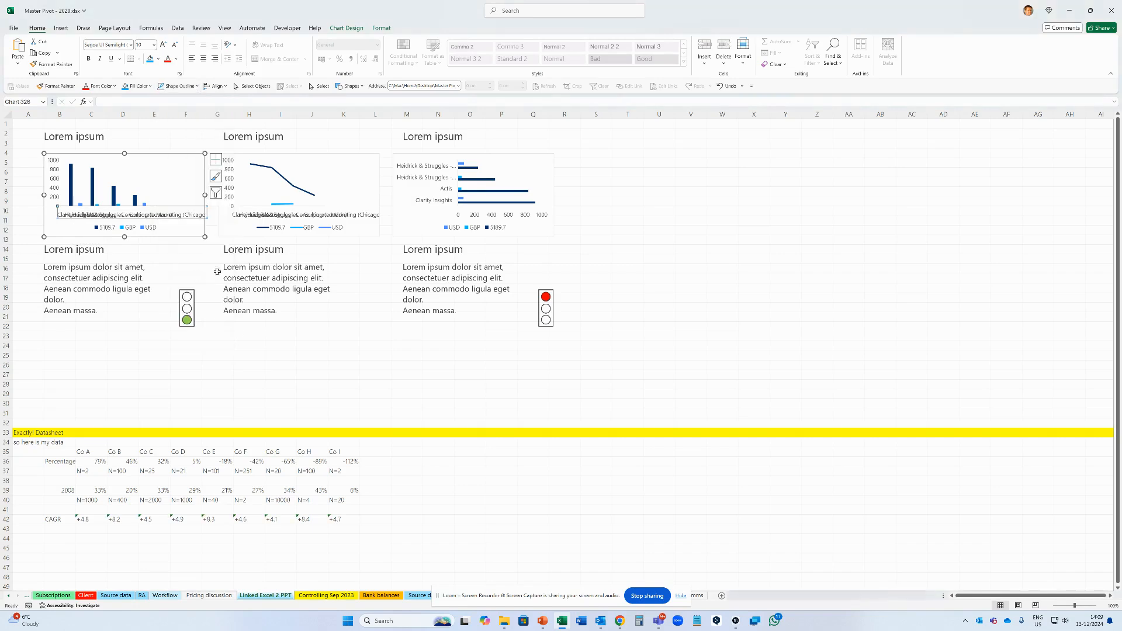
{"action": "left_click", "coordinate": [230, 230]}
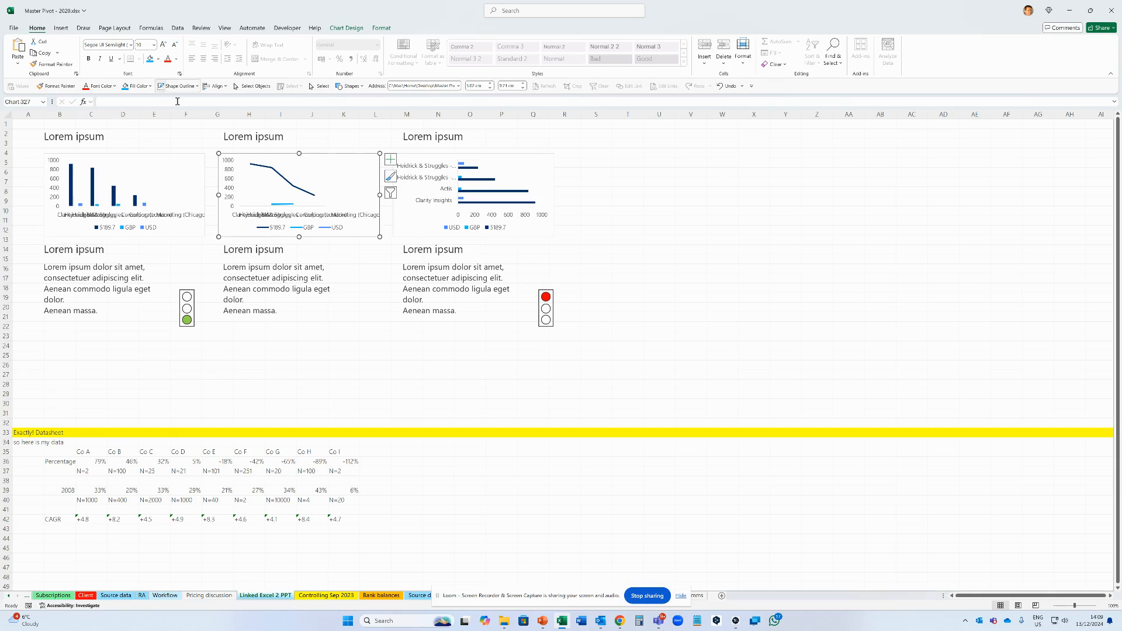
{"action": "left_click", "coordinate": [421, 226]}
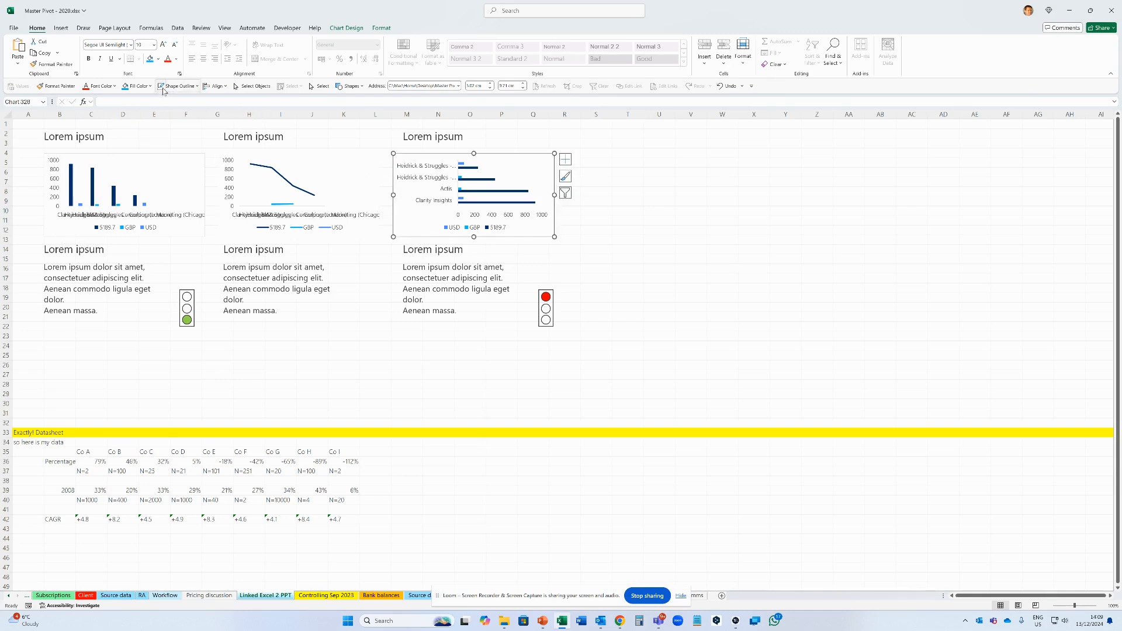
{"action": "left_click", "coordinate": [55, 229]}
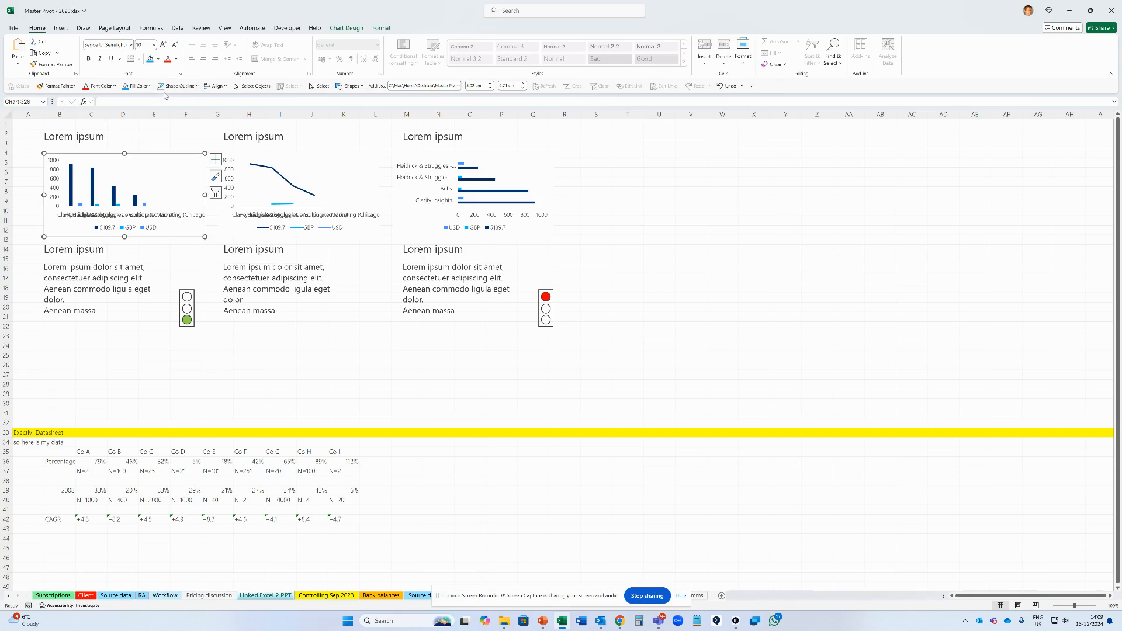
{"action": "left_click", "coordinate": [353, 166], "text": "ctrl"}
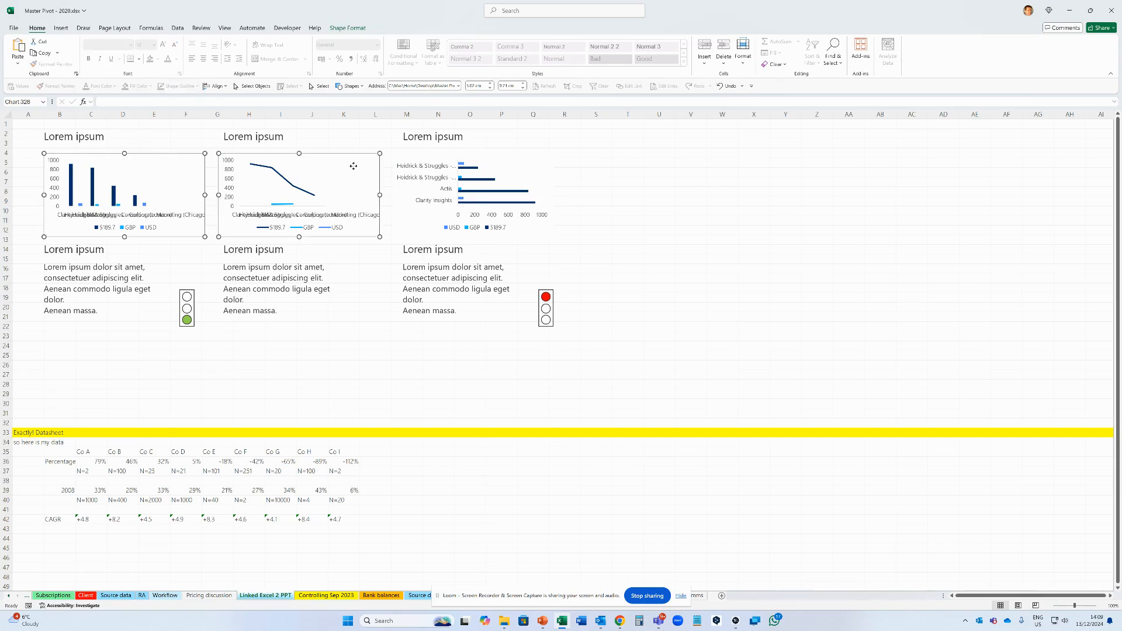
{"action": "left_click", "coordinate": [31, 192]}
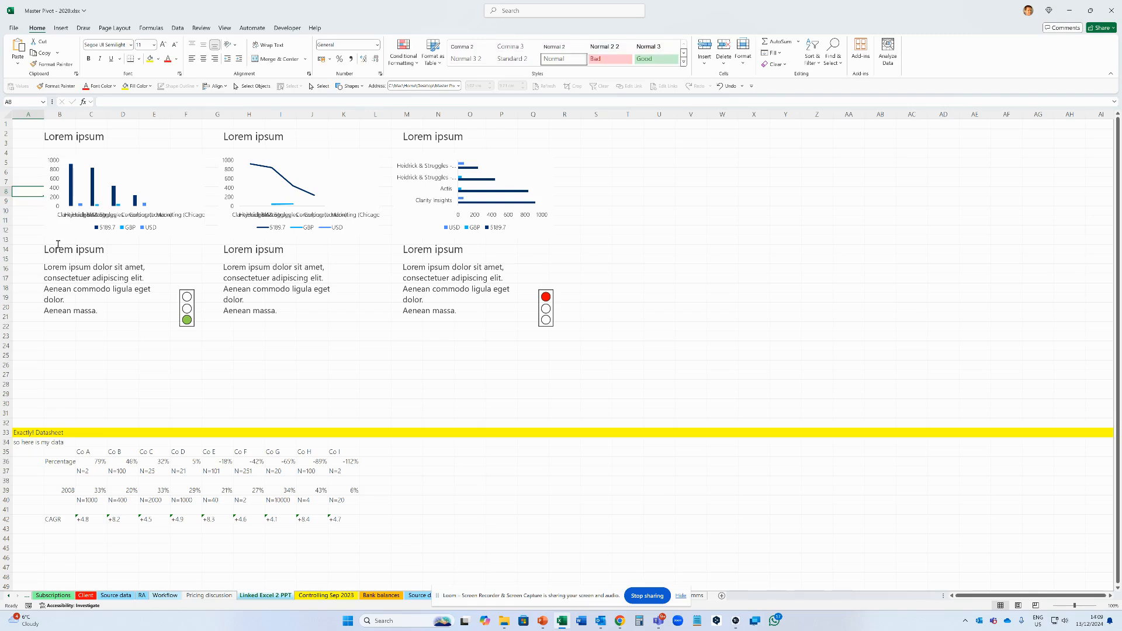
Set the background of the column, line and bar charts to No Fill
{"action": "left_click", "coordinate": [179, 164]}
{"action": "left_click", "coordinate": [150, 87]}
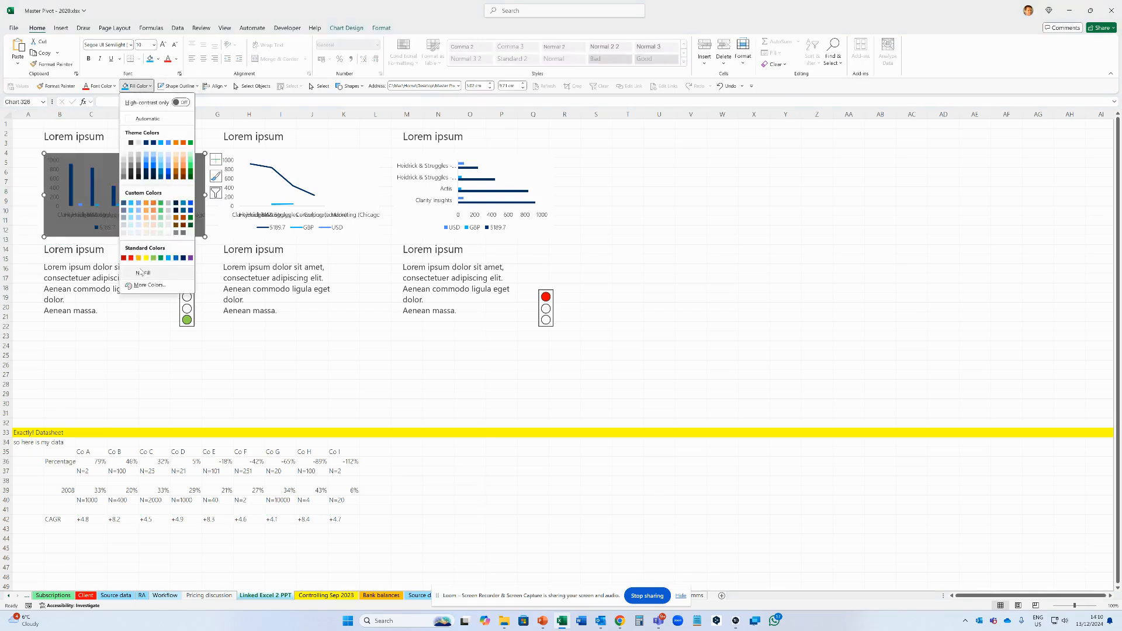
{"action": "left_click", "coordinate": [146, 269]}
{"action": "left_click", "coordinate": [314, 157]}
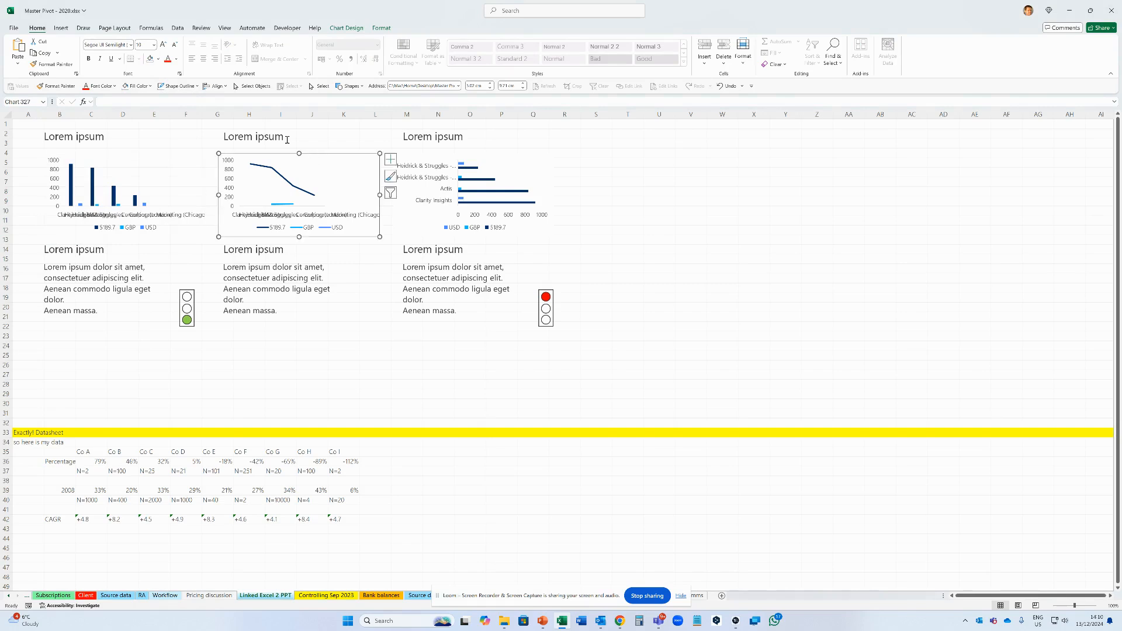
{"action": "left_click", "coordinate": [514, 163]}
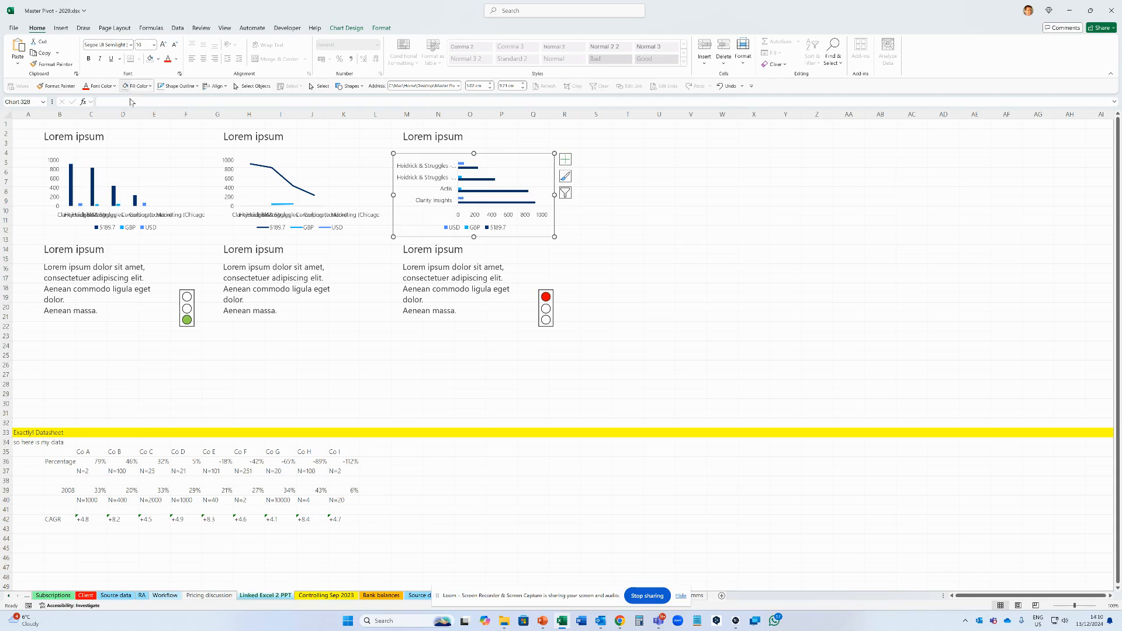
{"action": "left_click", "coordinate": [59, 229]}
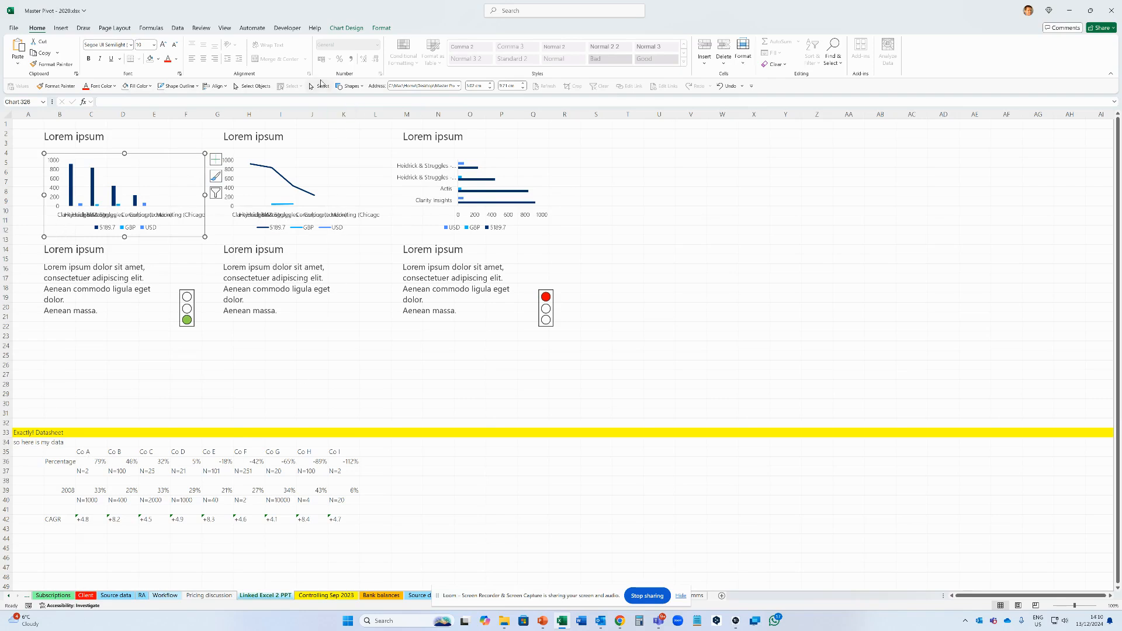
Set the column chart's data range to B35:K36 on the Linked Excel 2 PPT sheet
{"action": "left_click", "coordinate": [357, 29]}
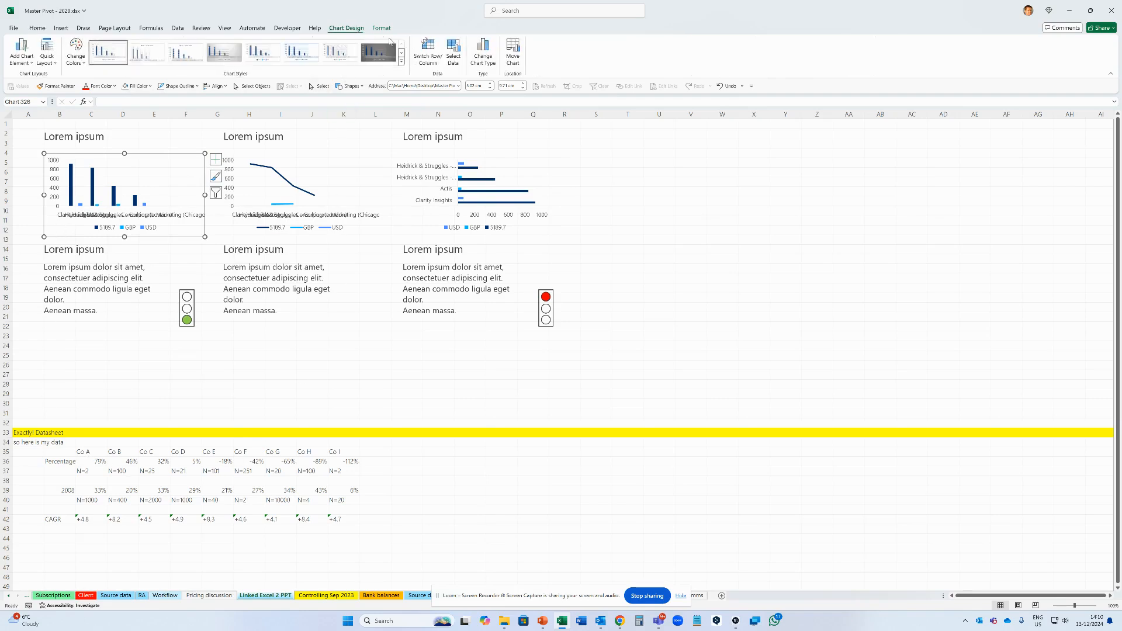
{"action": "left_click", "coordinate": [454, 56]}
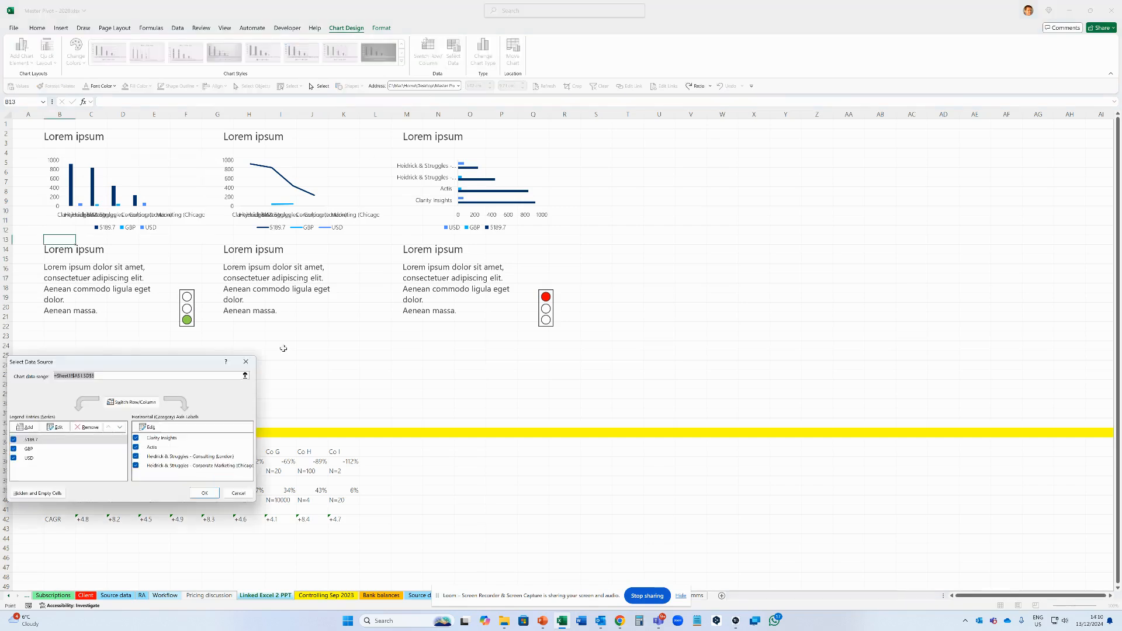
{"action": "left_click", "coordinate": [248, 376]}
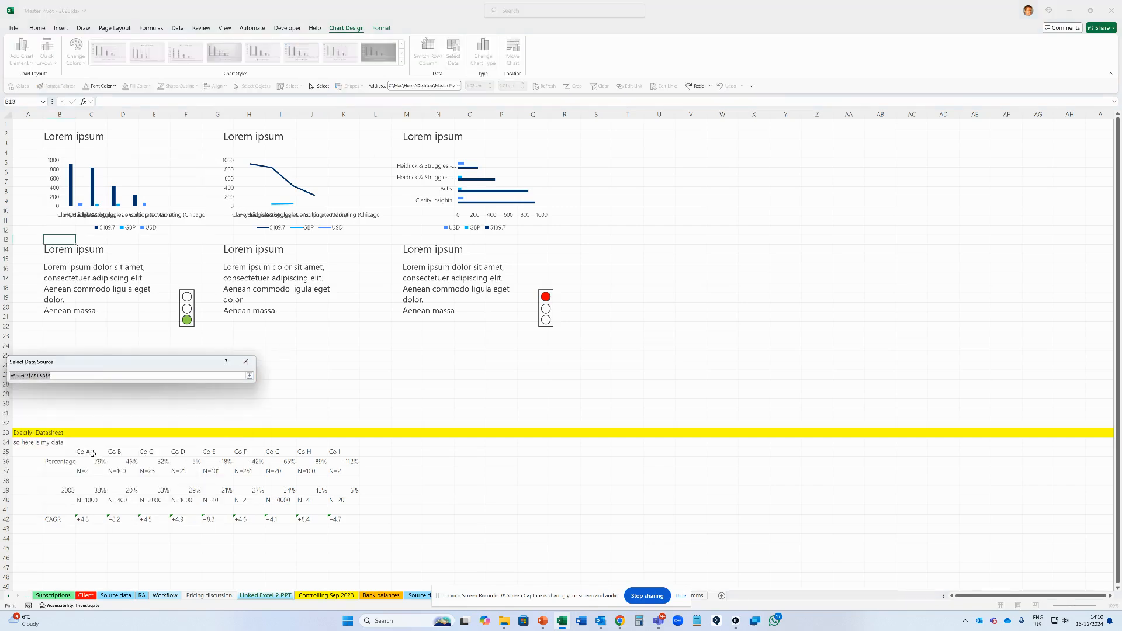
{"action": "left_click_drag", "start_coordinate": [70, 453], "coordinate": [339, 463]}
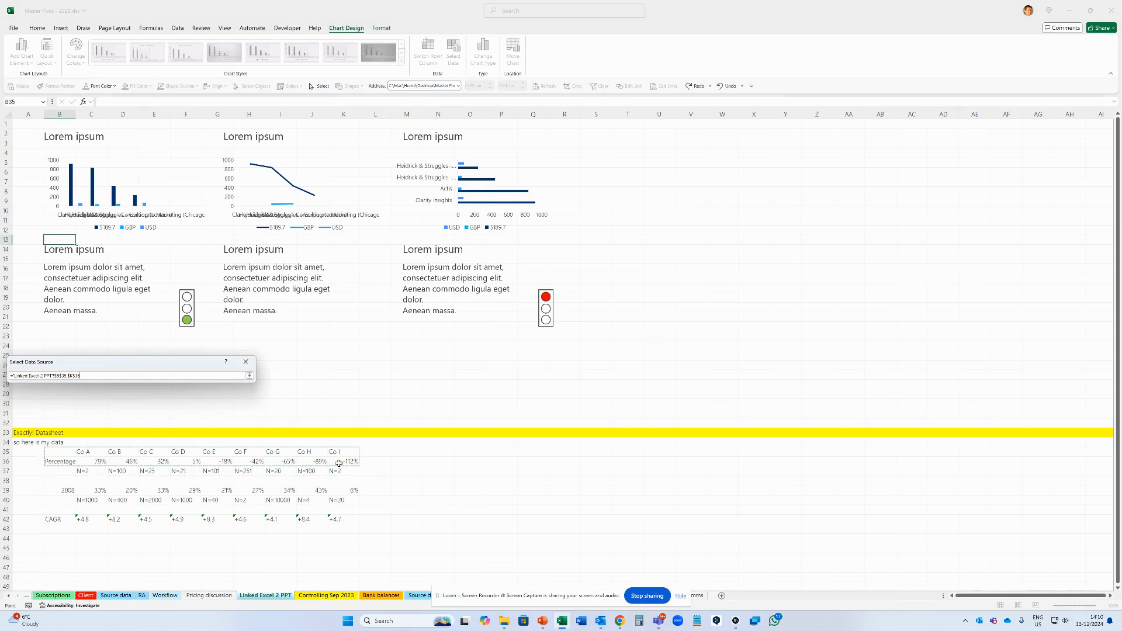
{"action": "key", "text": "Return"}
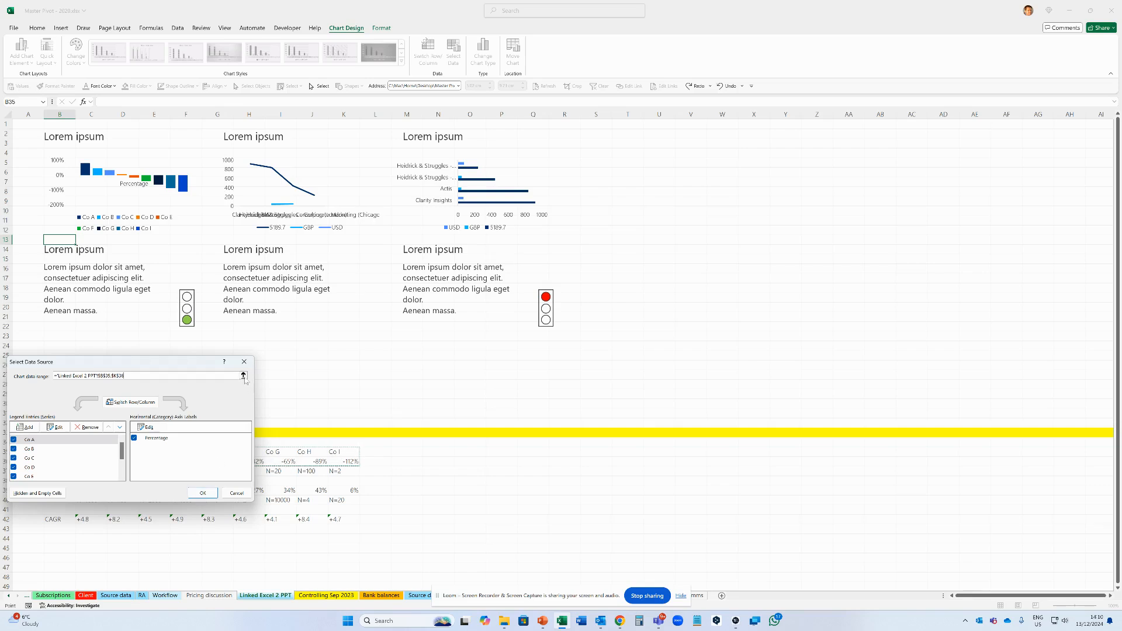
{"action": "left_click", "coordinate": [203, 493]}
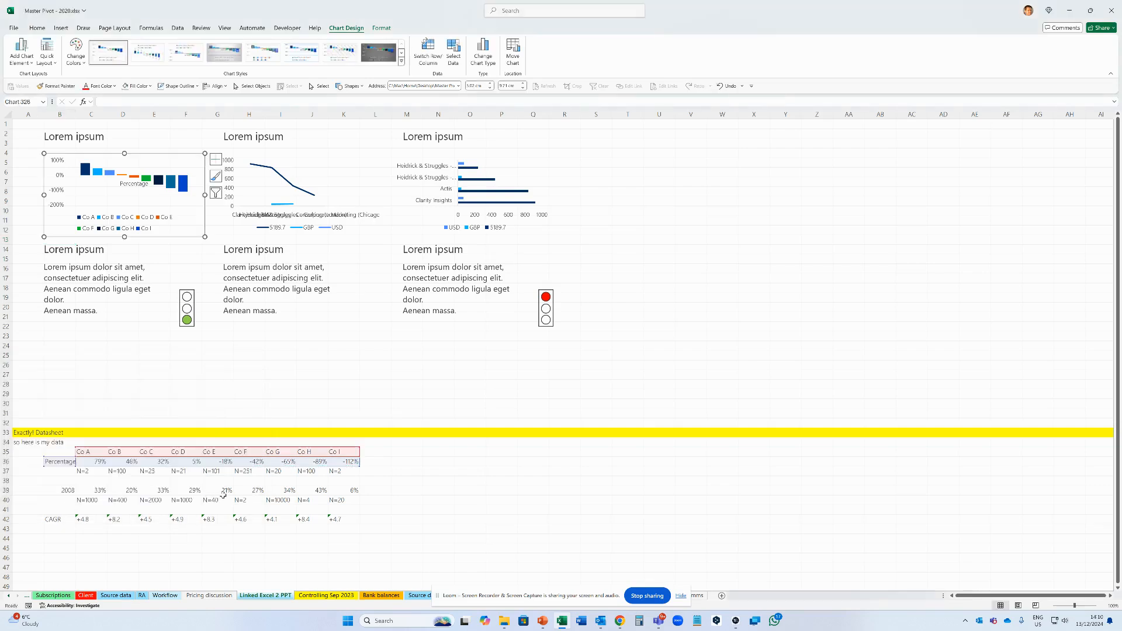
Switch the rows and columns of the line chart's source data so the 2008 figures plot as one series
{"action": "left_click", "coordinate": [232, 237]}
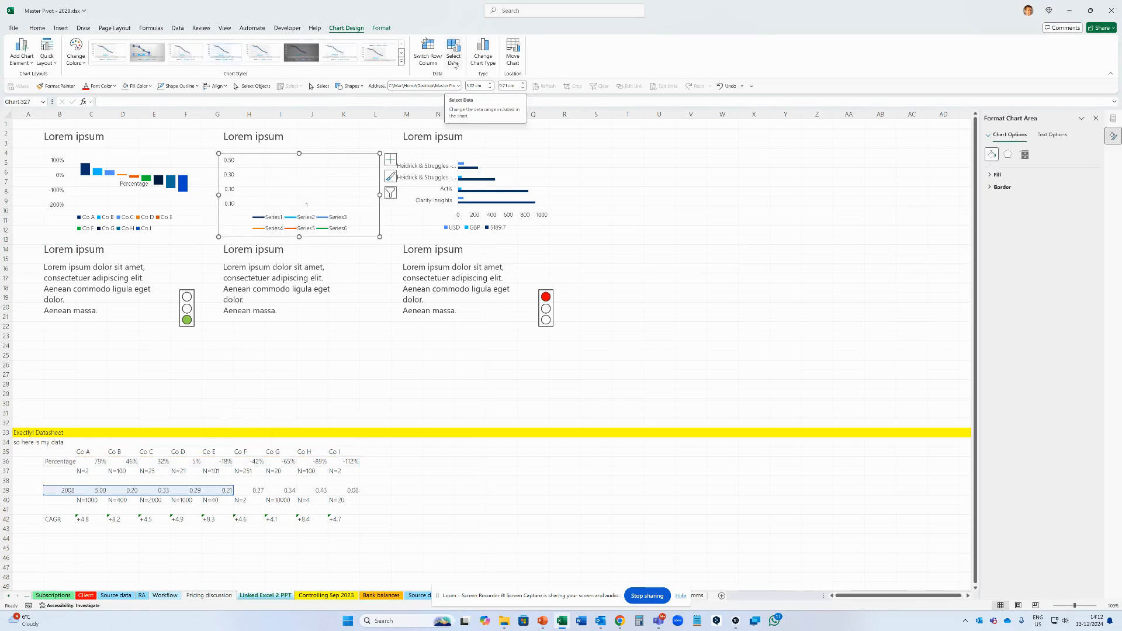
{"action": "left_click", "coordinate": [455, 59]}
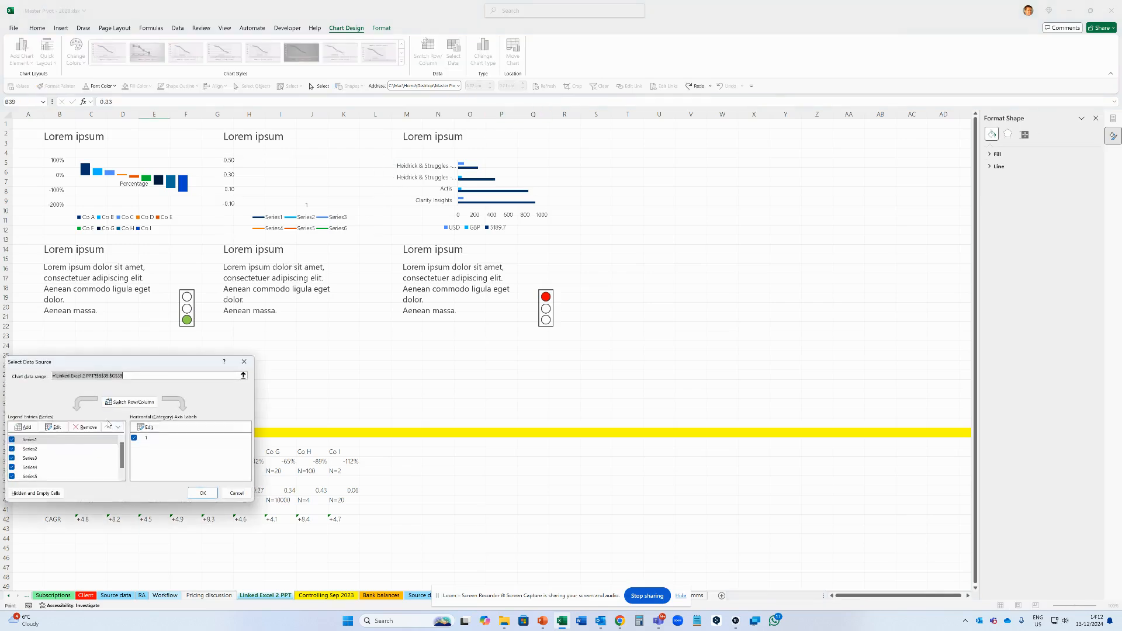
{"action": "left_click_drag", "start_coordinate": [128, 366], "coordinate": [436, 377]}
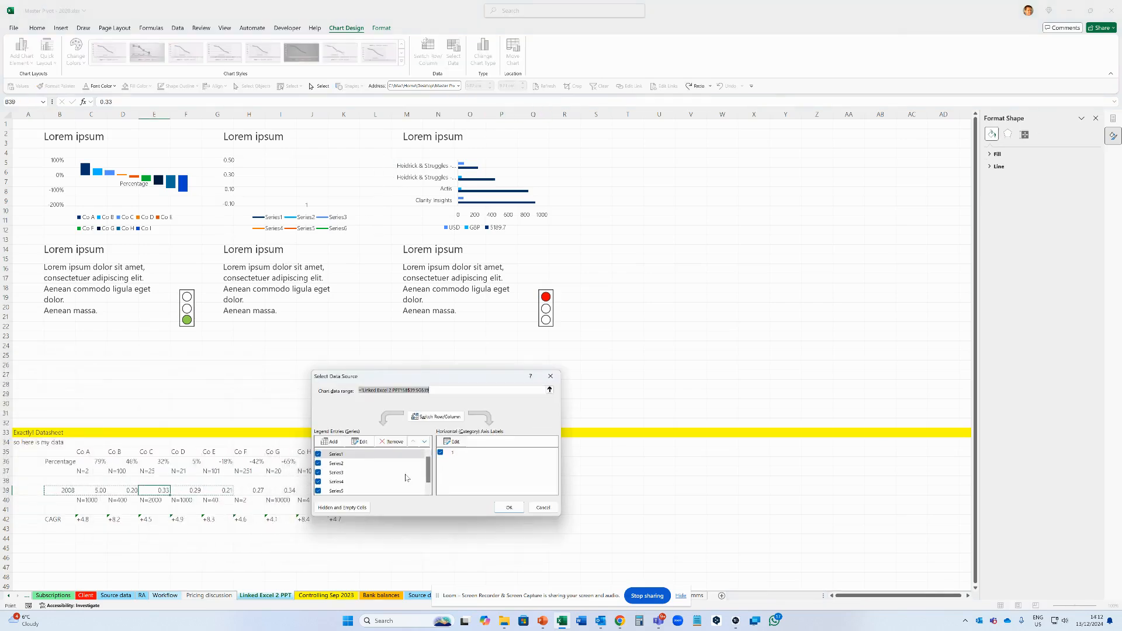
{"action": "left_click", "coordinate": [443, 418]}
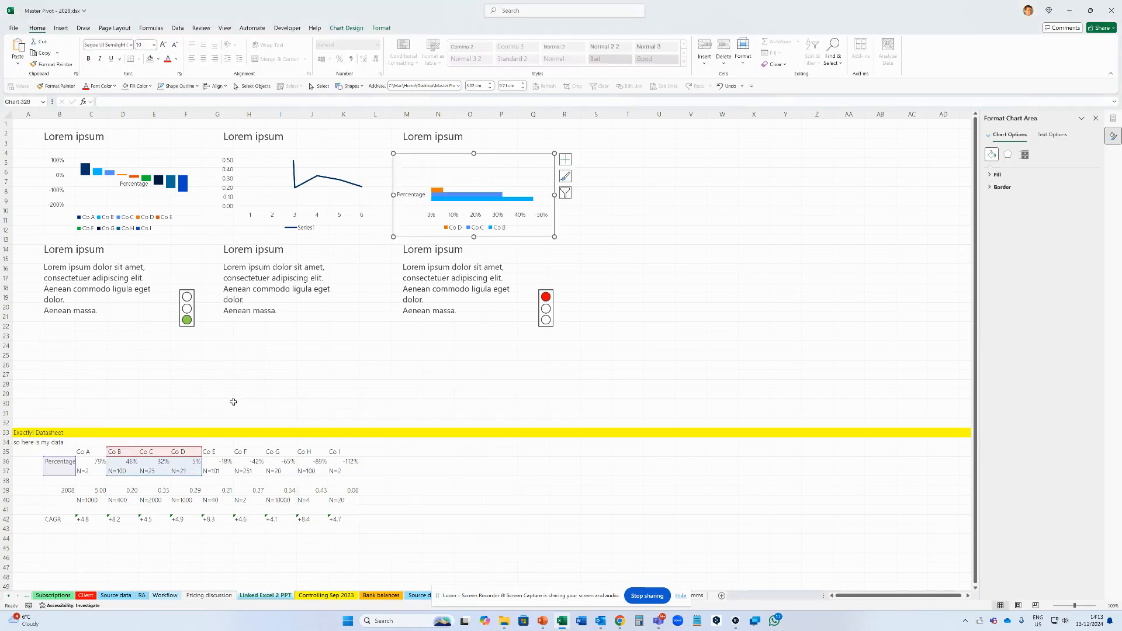
Shrink the bar chart's source range to only the Percentage row for Co B to Co D, and deselect the chart
{"action": "left_click_drag", "start_coordinate": [201, 475], "coordinate": [200, 470]}
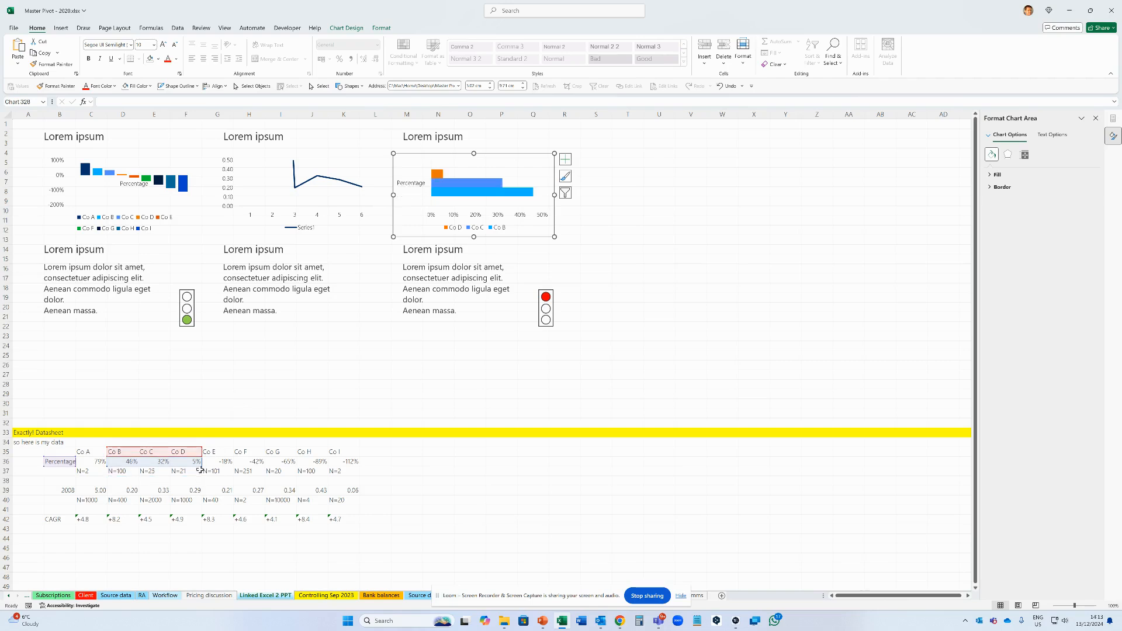
{"action": "left_click", "coordinate": [253, 385]}
Replace the body text beneath the column chart with "This is any text I want"
{"action": "left_click", "coordinate": [56, 279]}
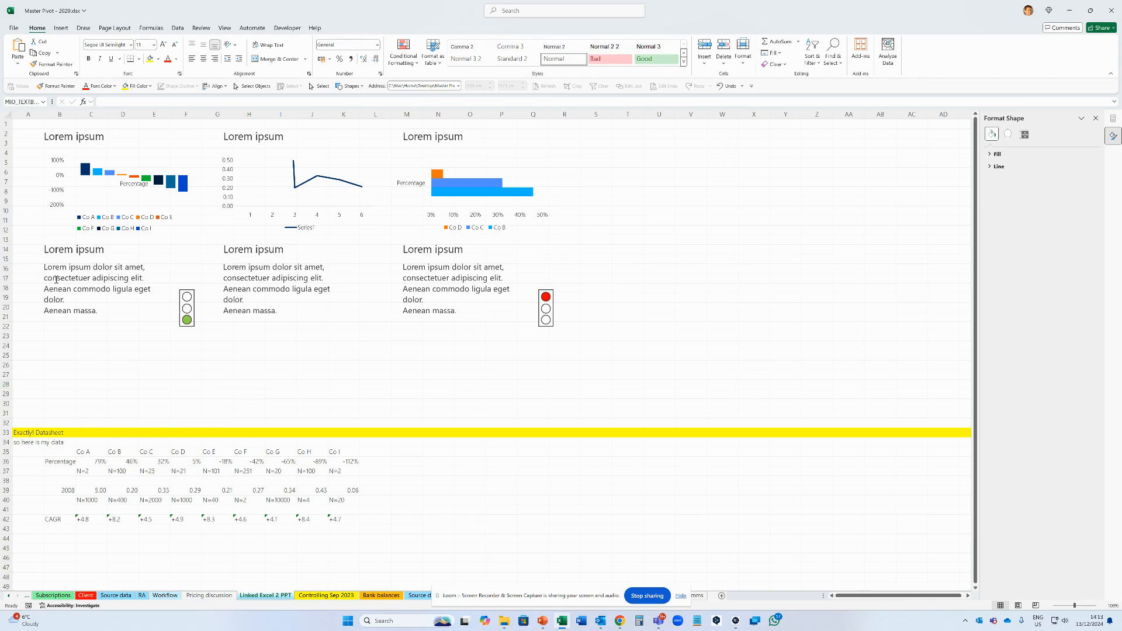
{"action": "left_click_drag", "start_coordinate": [100, 312], "coordinate": [39, 270]}
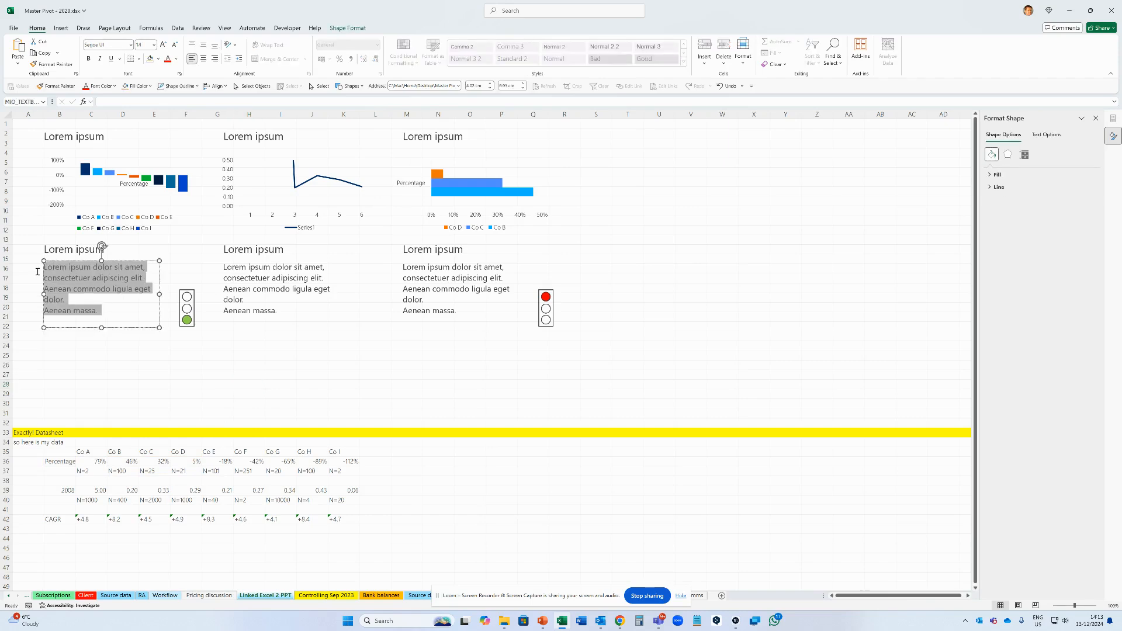
{"action": "key", "text": "BackSpace"}
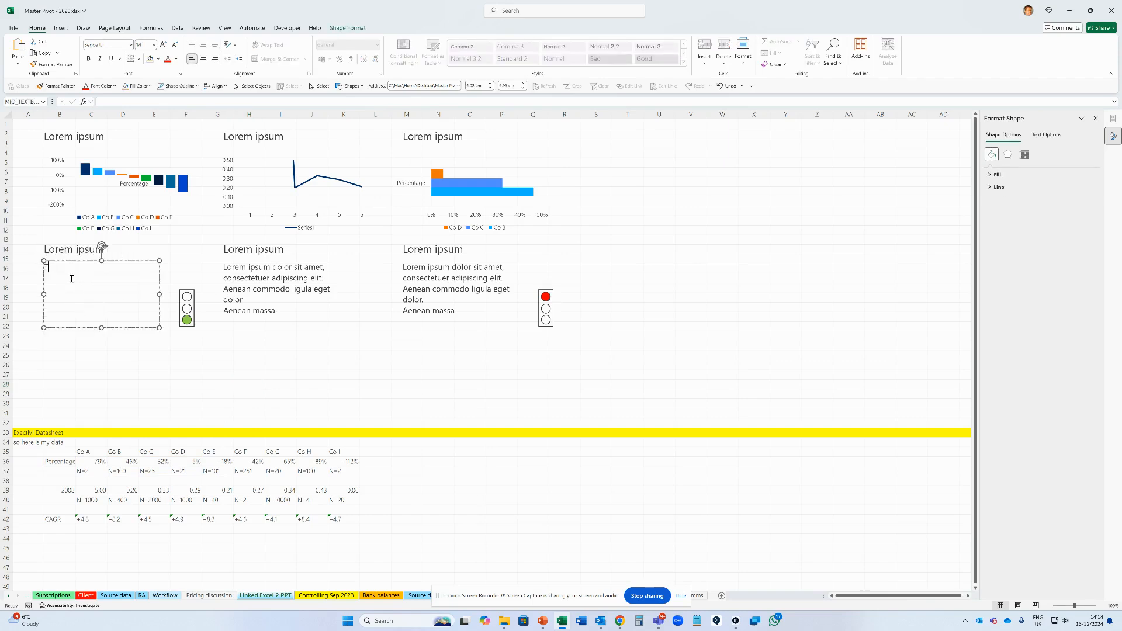
{"action": "type", "text": "This is any text I want"}
Replace the body text beneath the line chart with "The quick brown fox is lazier than you imagine" and deselect the text box
{"action": "left_click", "coordinate": [241, 289]}
{"action": "key", "text": "F2"}
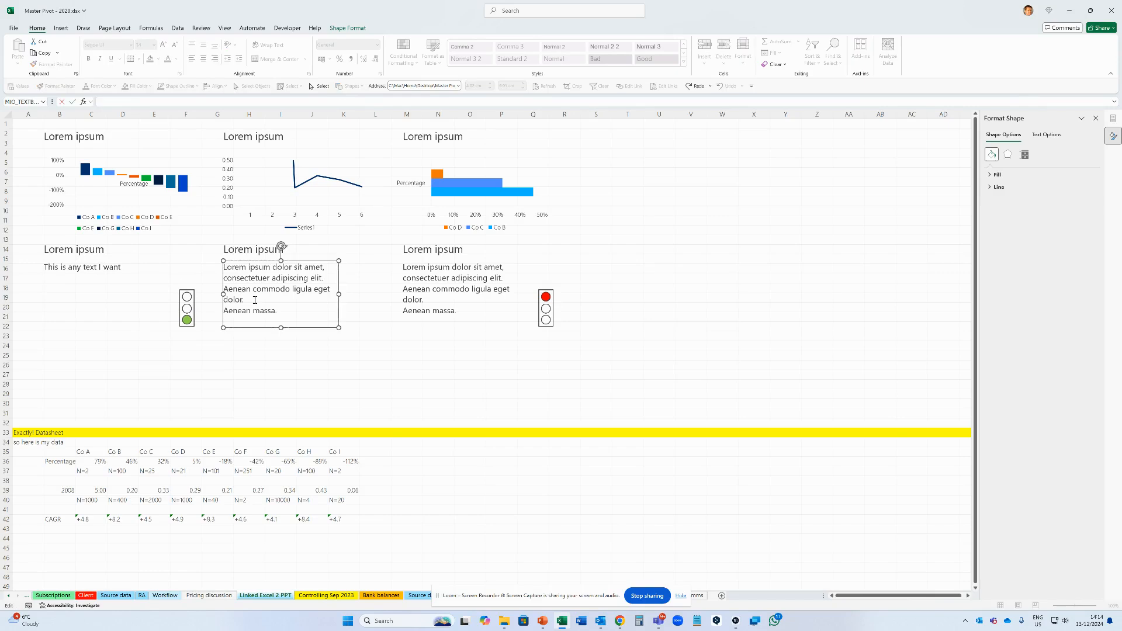
{"action": "key", "text": "ctrl+a"}
{"action": "type", "text": "The quick brown fox is laz"}
{"action": "type", "text": "ier t"}
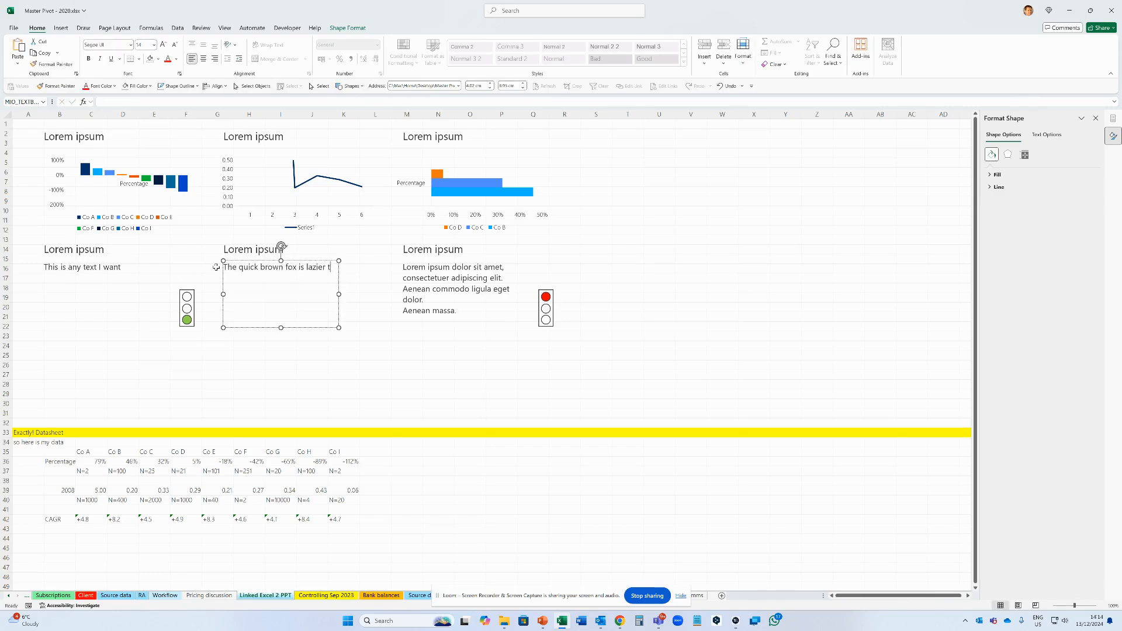
{"action": "type", "text": "han you image"}
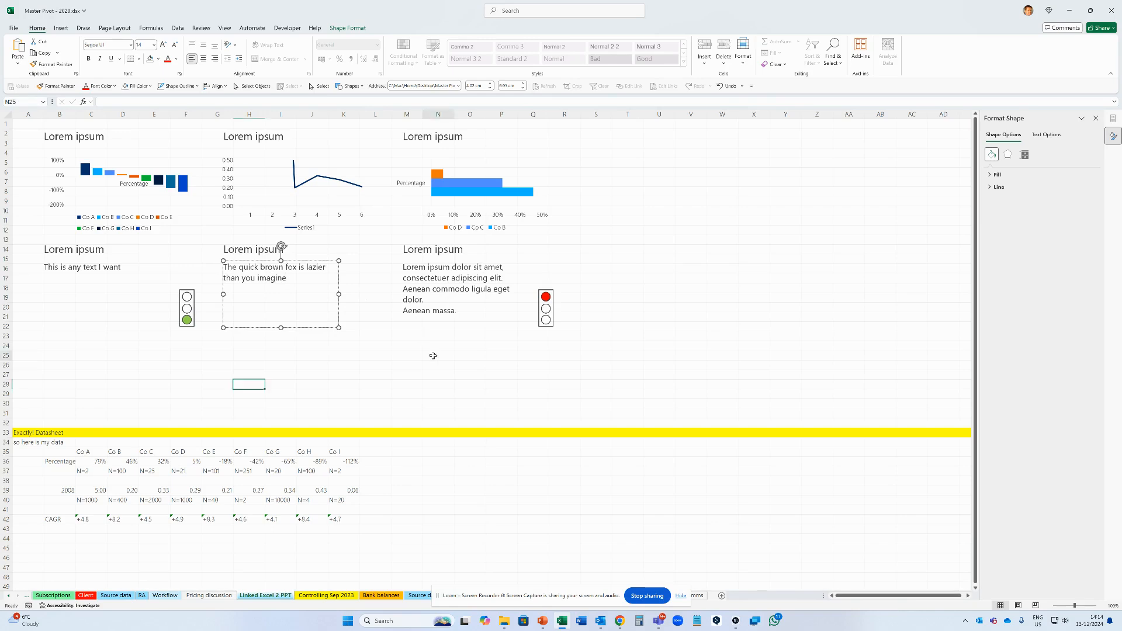
{"action": "left_click", "coordinate": [439, 351]}
Check the green traffic light and the source ranges linked to the column, line and bar charts
{"action": "left_click", "coordinate": [191, 310]}
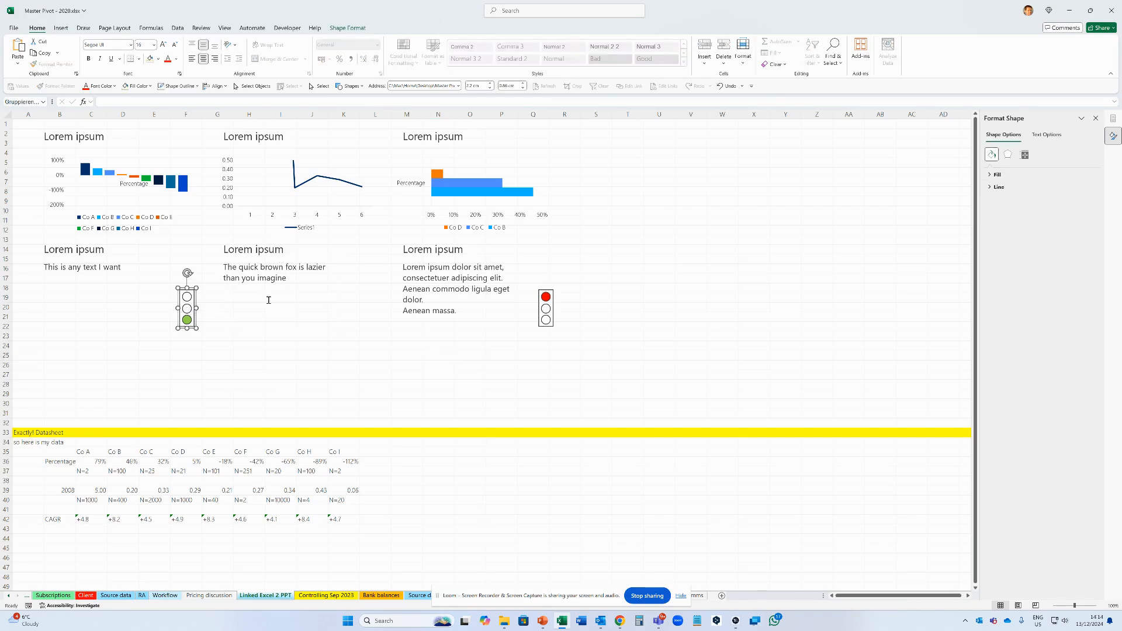
{"action": "left_click", "coordinate": [184, 234]}
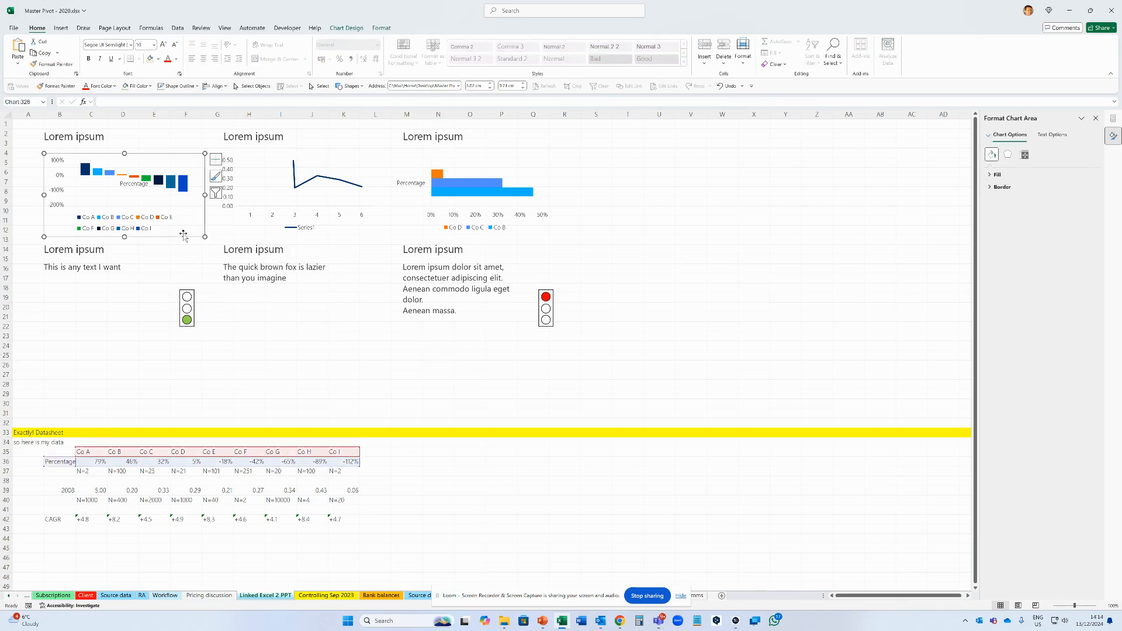
{"action": "left_click", "coordinate": [261, 232]}
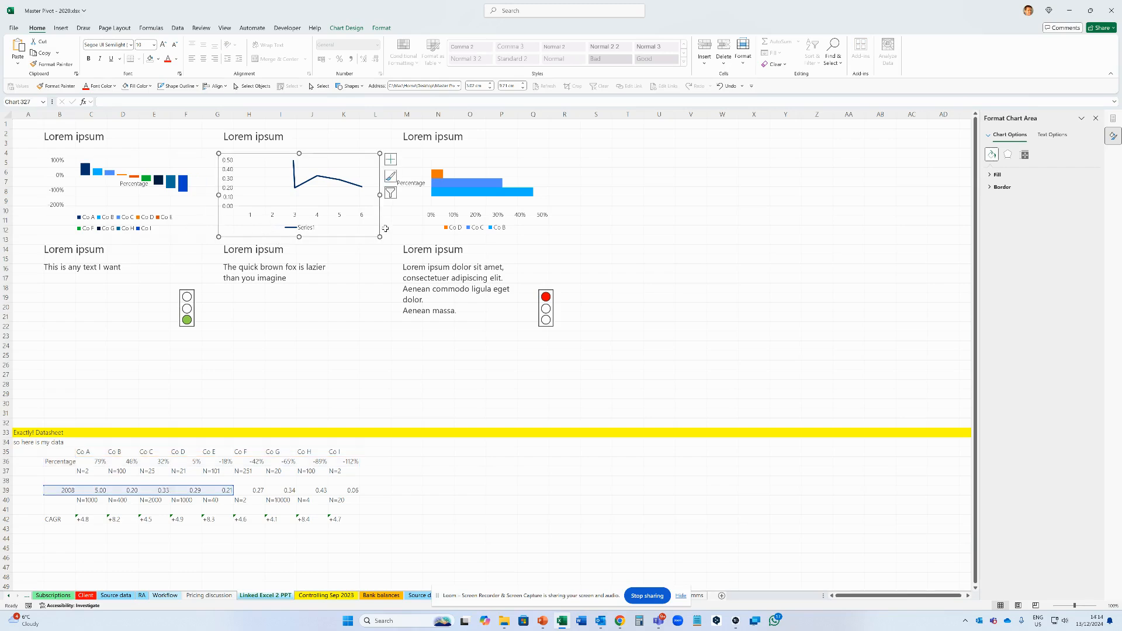
{"action": "left_click", "coordinate": [409, 227]}
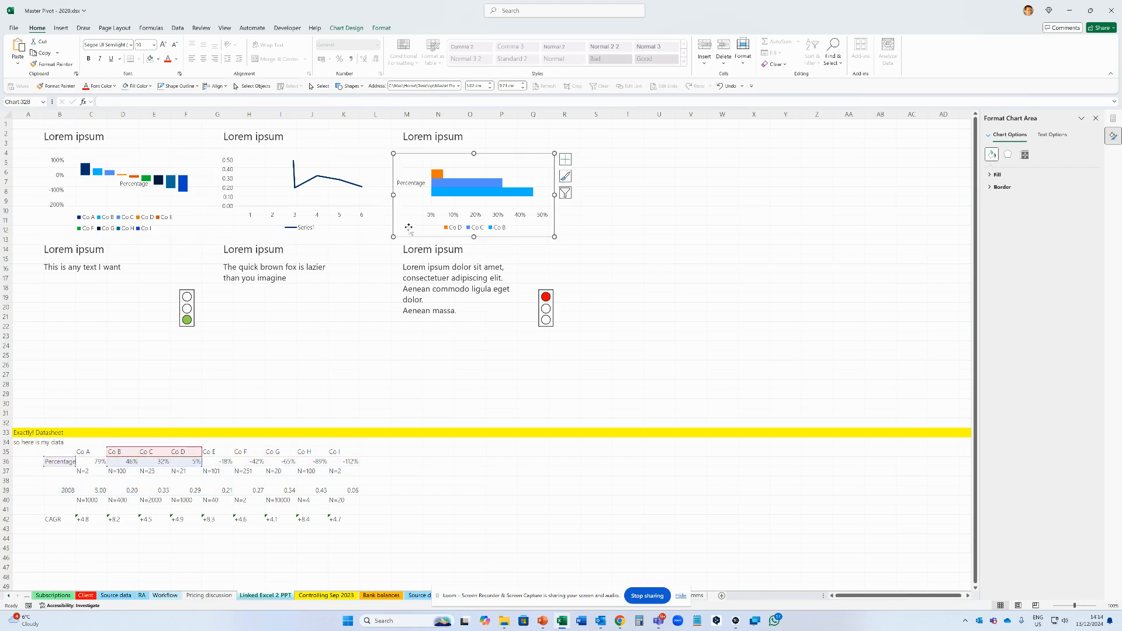
{"action": "left_click", "coordinate": [364, 346]}
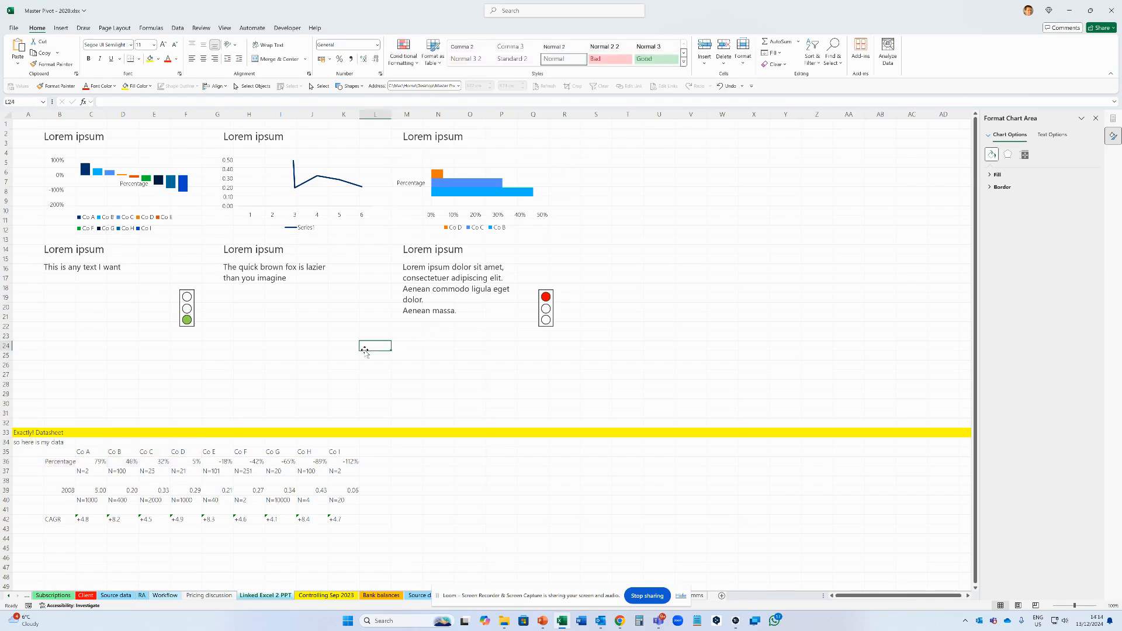
Switch to the PowerPoint presentation and move the blank slide 2 below the dashboard slide
{"action": "key", "text": "alt+Tab"}
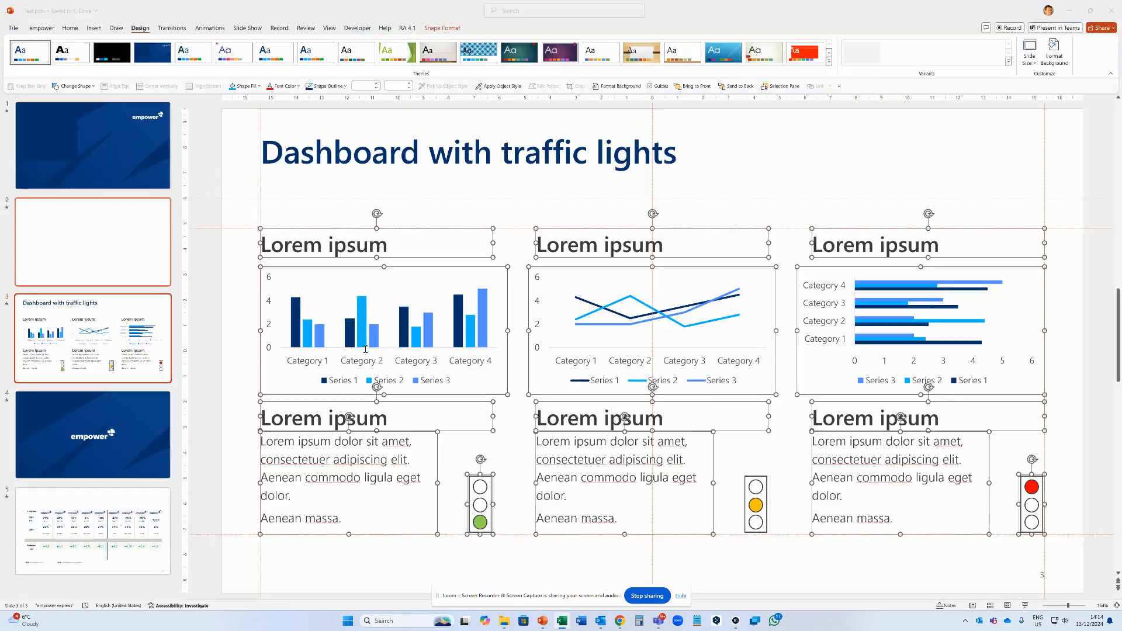
{"action": "left_click", "coordinate": [88, 263]}
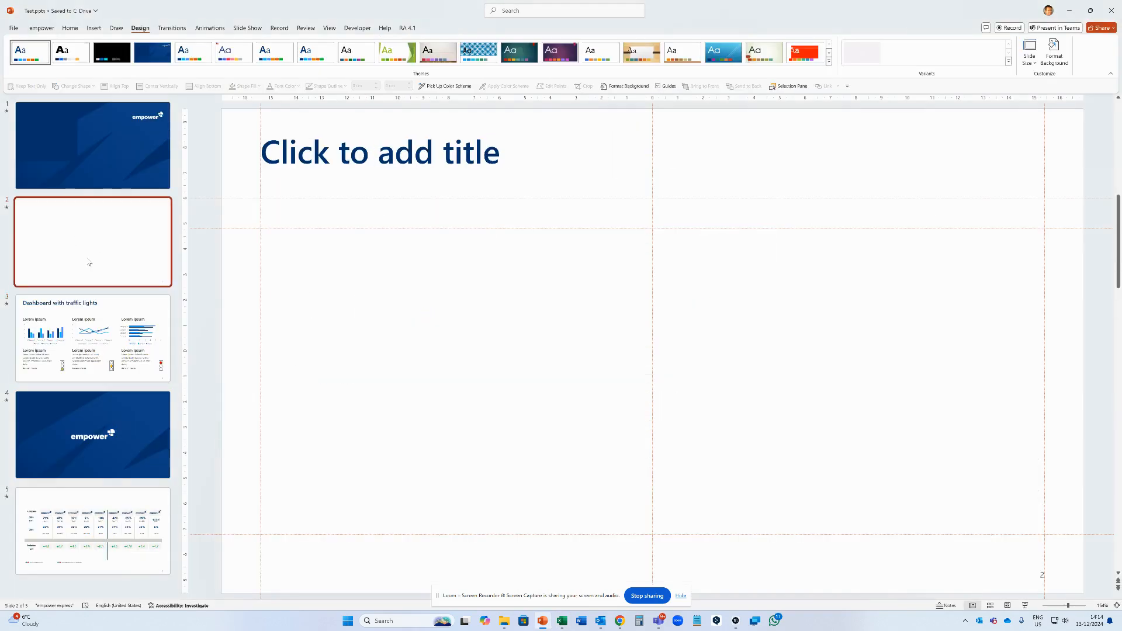
{"action": "left_click_drag", "start_coordinate": [131, 219], "coordinate": [125, 343]}
{"action": "left_click", "coordinate": [82, 271]}
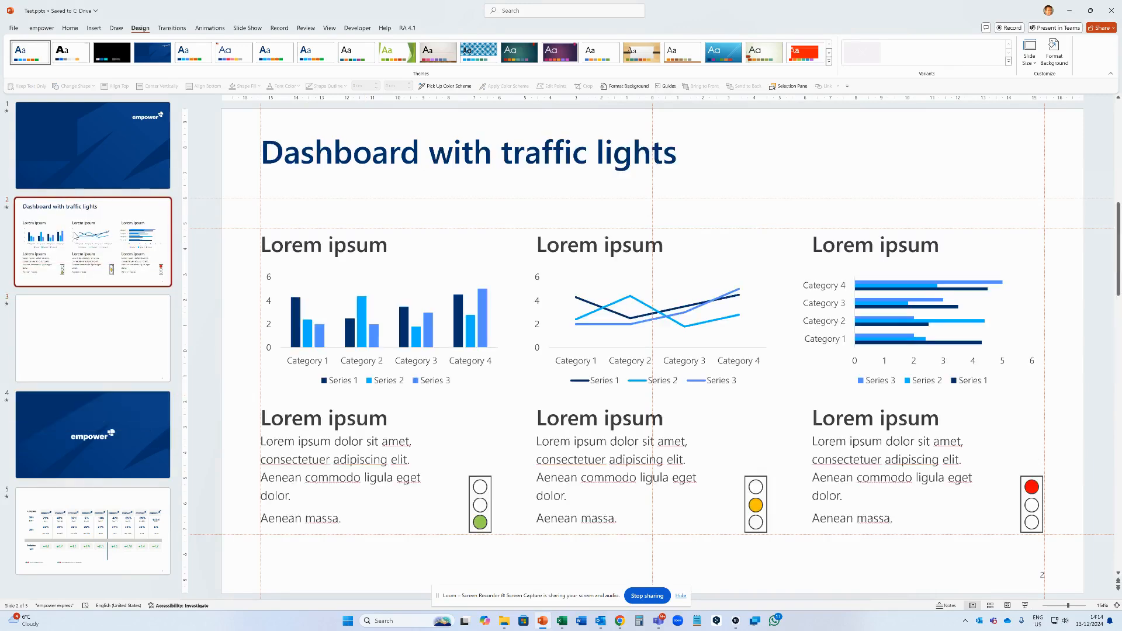
Copy the title "Dashboard with traffic lights" from slide 2 into the title placeholder of blank slide 3
{"action": "left_click", "coordinate": [345, 169]}
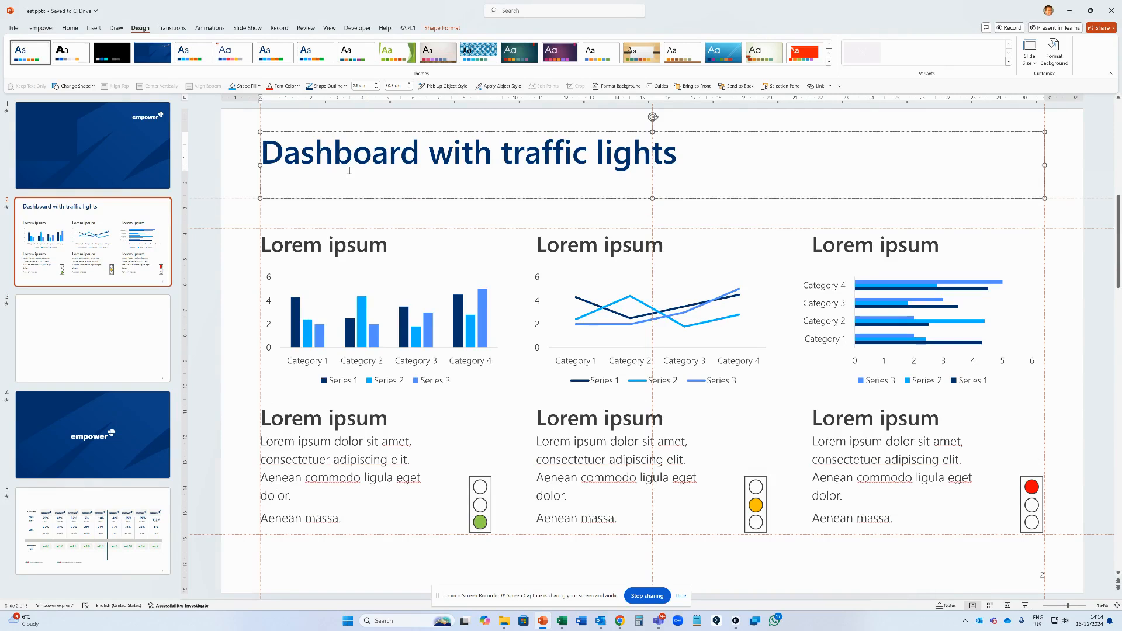
{"action": "triple_click", "coordinate": [349, 170]}
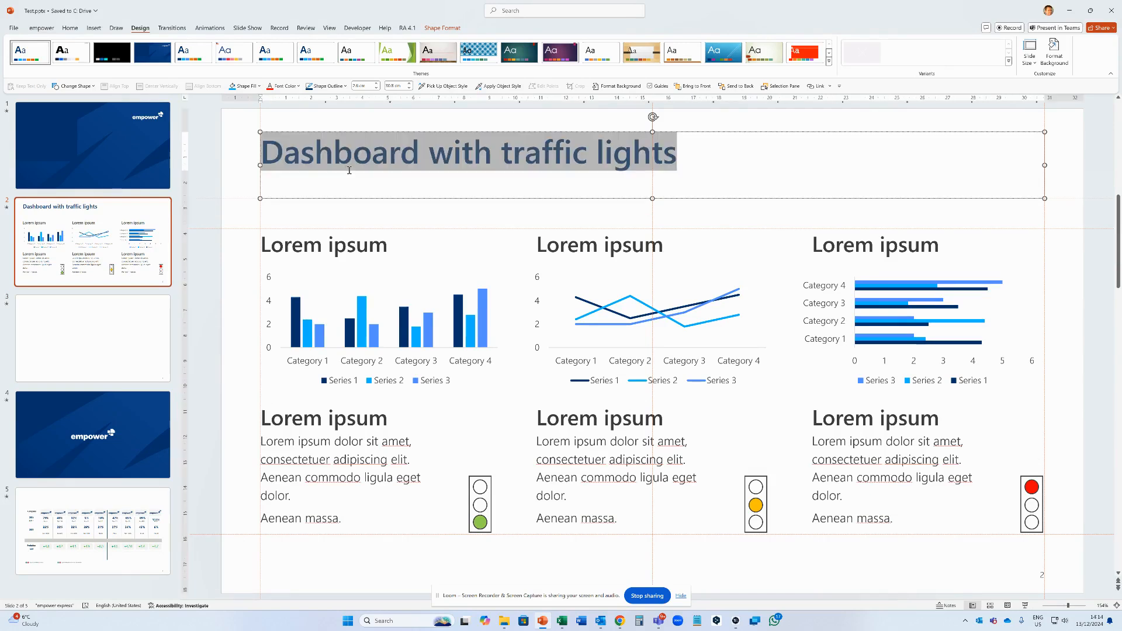
{"action": "key", "text": "ctrl+c"}
{"action": "left_click", "coordinate": [92, 360]}
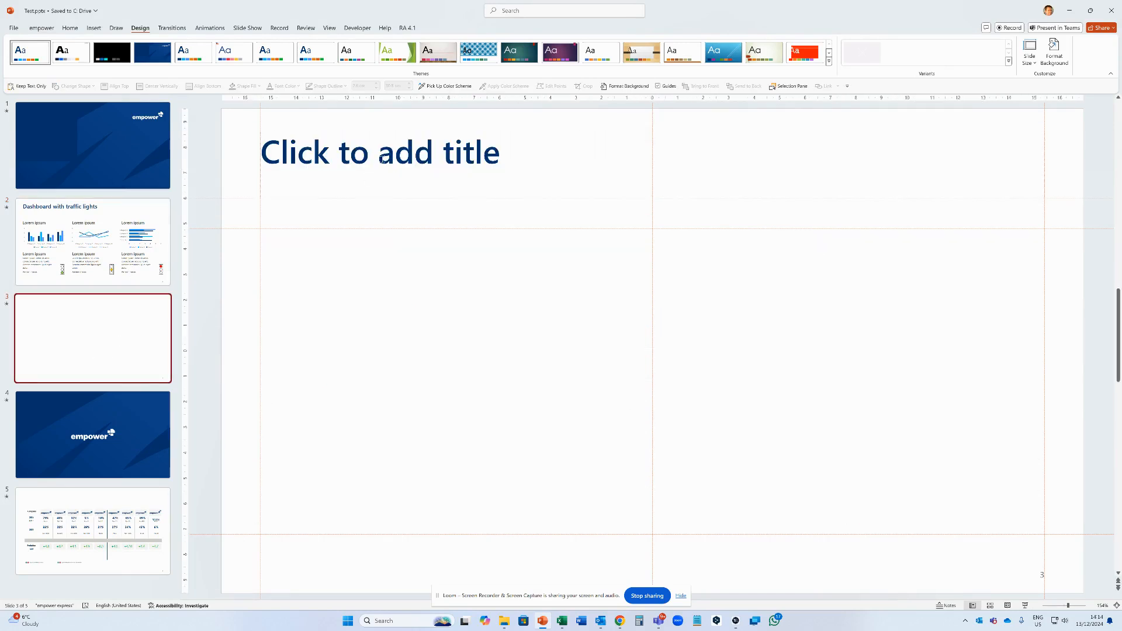
{"action": "left_click", "coordinate": [369, 166]}
{"action": "key", "text": "ctrl+v"}
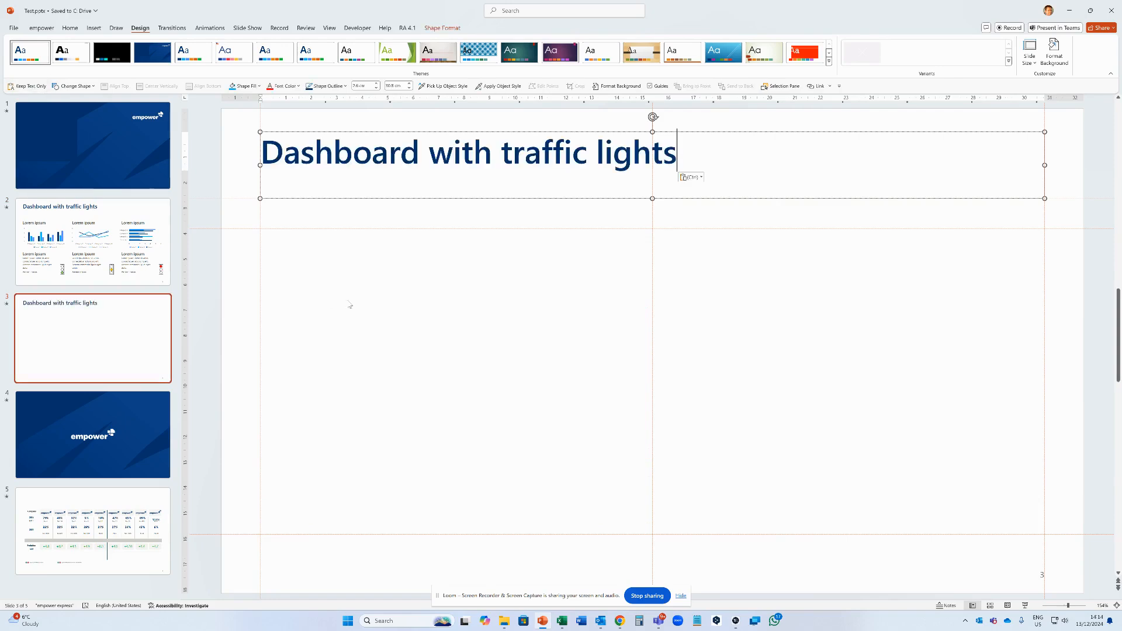
{"action": "left_click", "coordinate": [355, 295]}
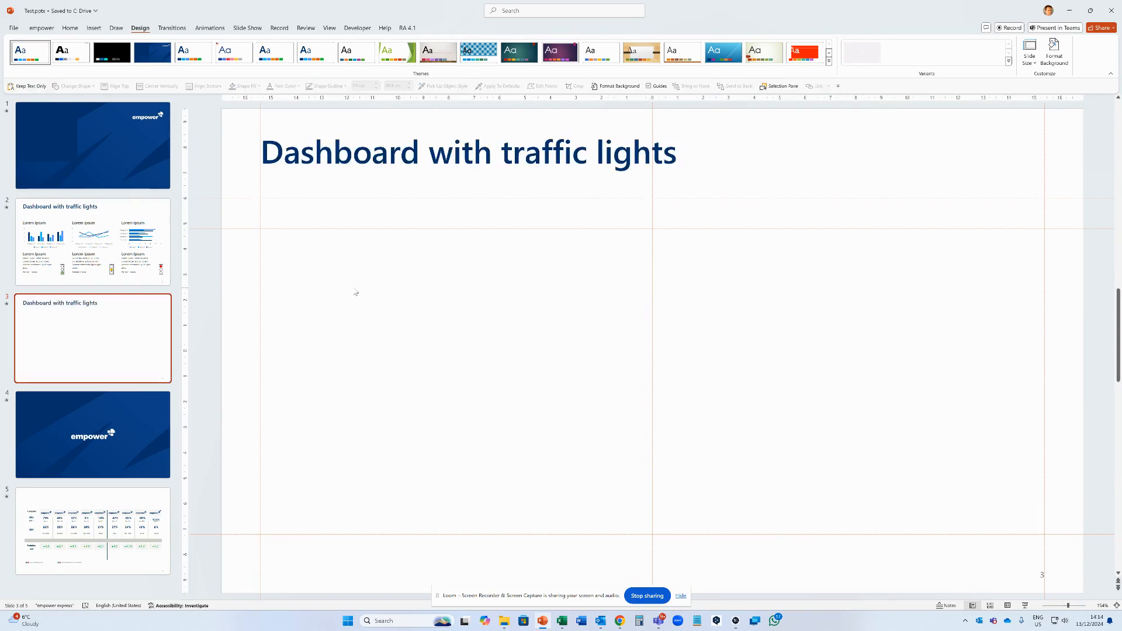
Return to the Excel workbook and select the range B2:Q23 behind the dashboard
{"action": "key", "text": "alt+Tab"}
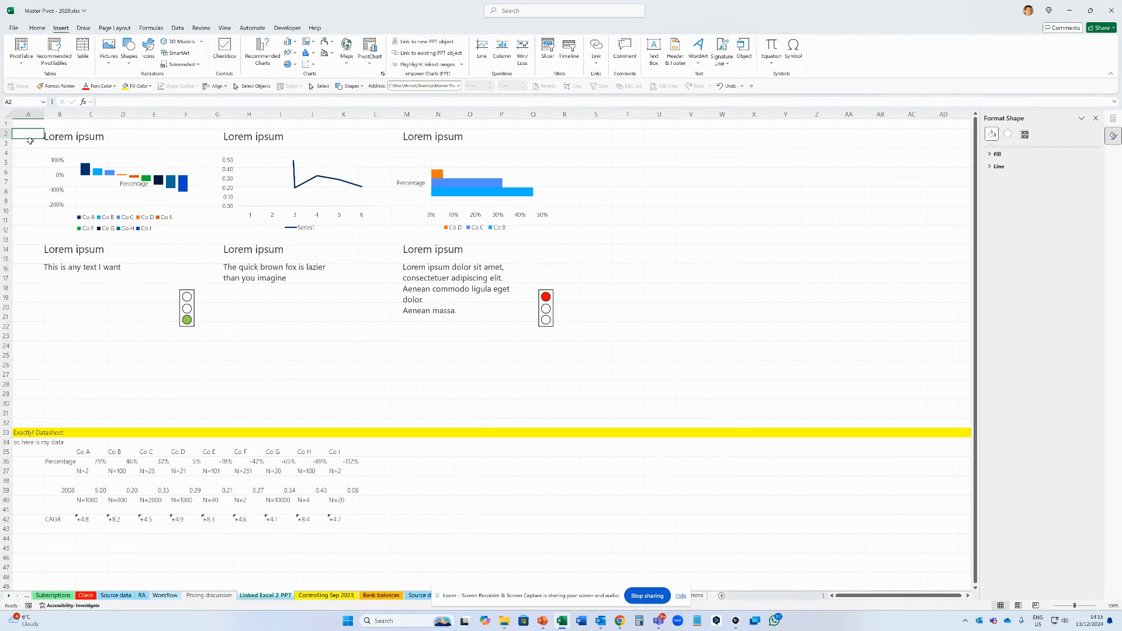
{"action": "key", "text": "alt+Tab"}
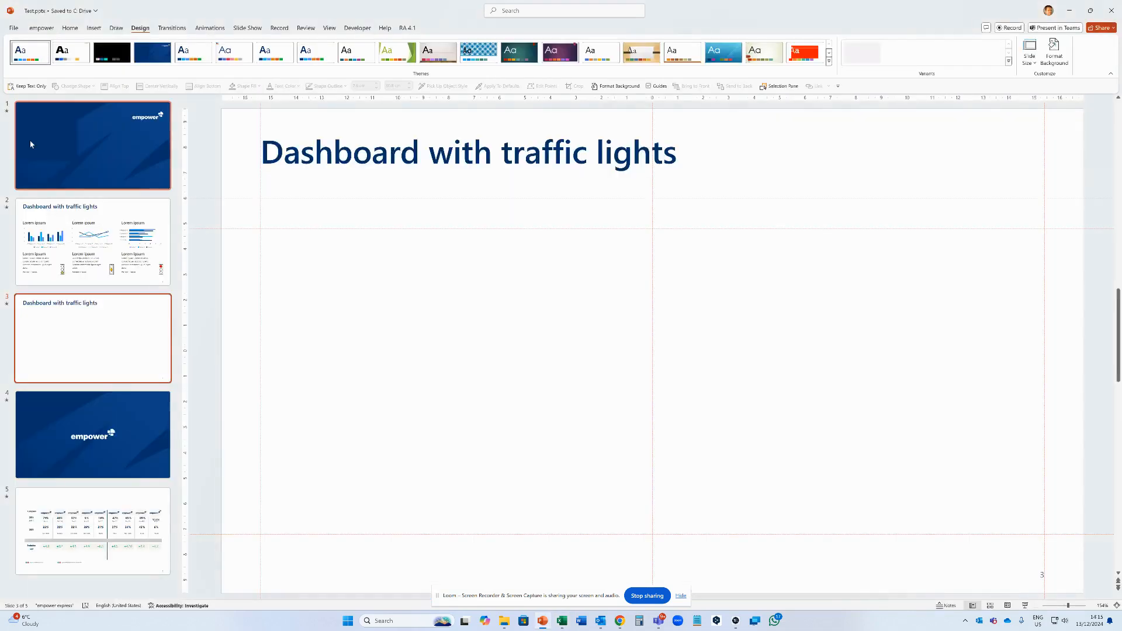
{"action": "key", "text": "alt+Tab"}
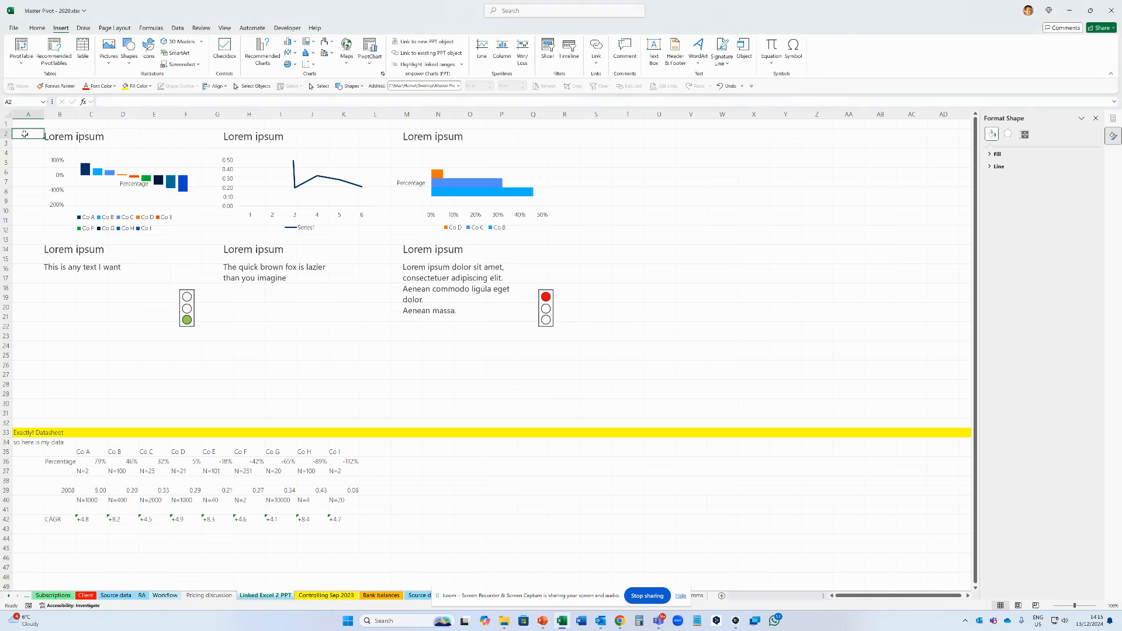
{"action": "key", "text": "Right"}
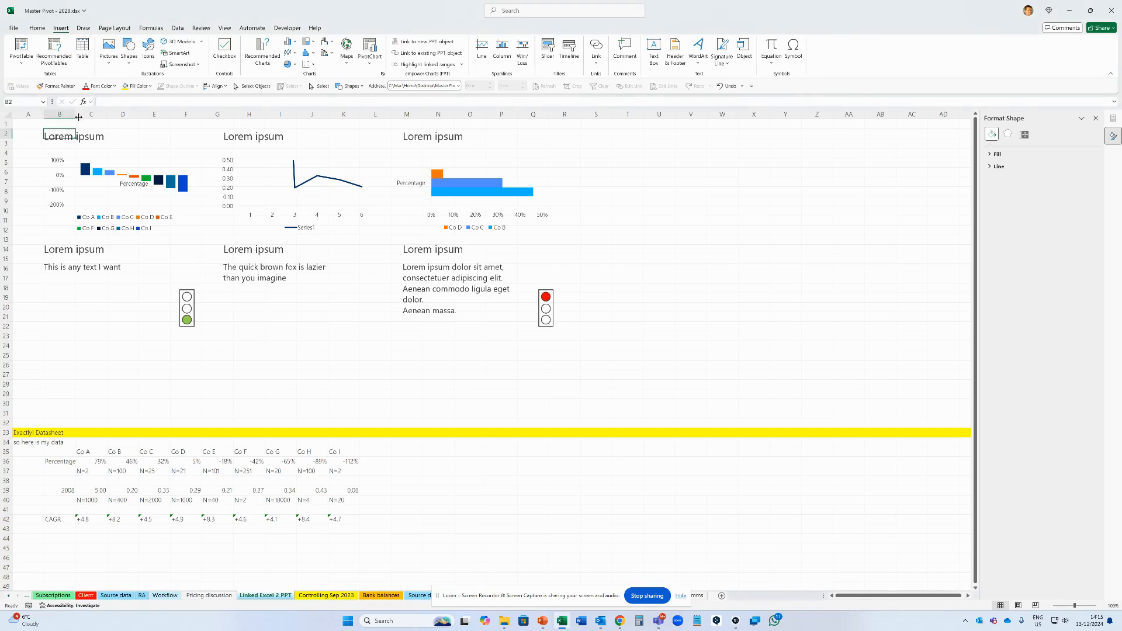
{"action": "left_click", "coordinate": [557, 338], "text": "shift"}
{"action": "key", "text": "shift+Left"}
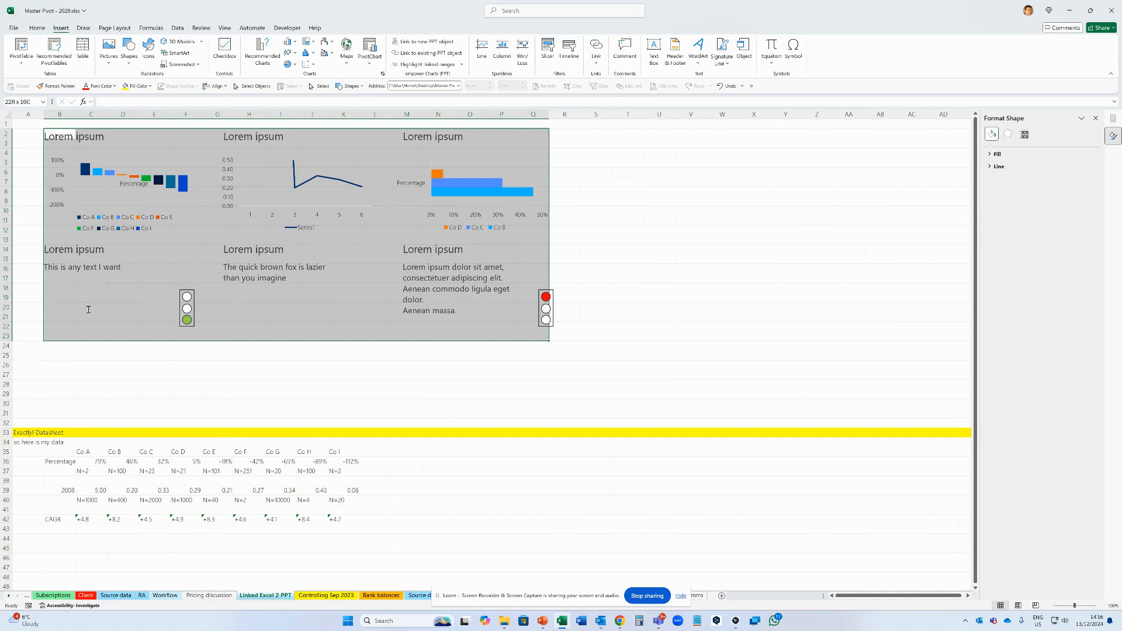
Link the selected dashboard range B2:Q23 to the PowerPoint presentation as a new image object
{"action": "left_click", "coordinate": [430, 45]}
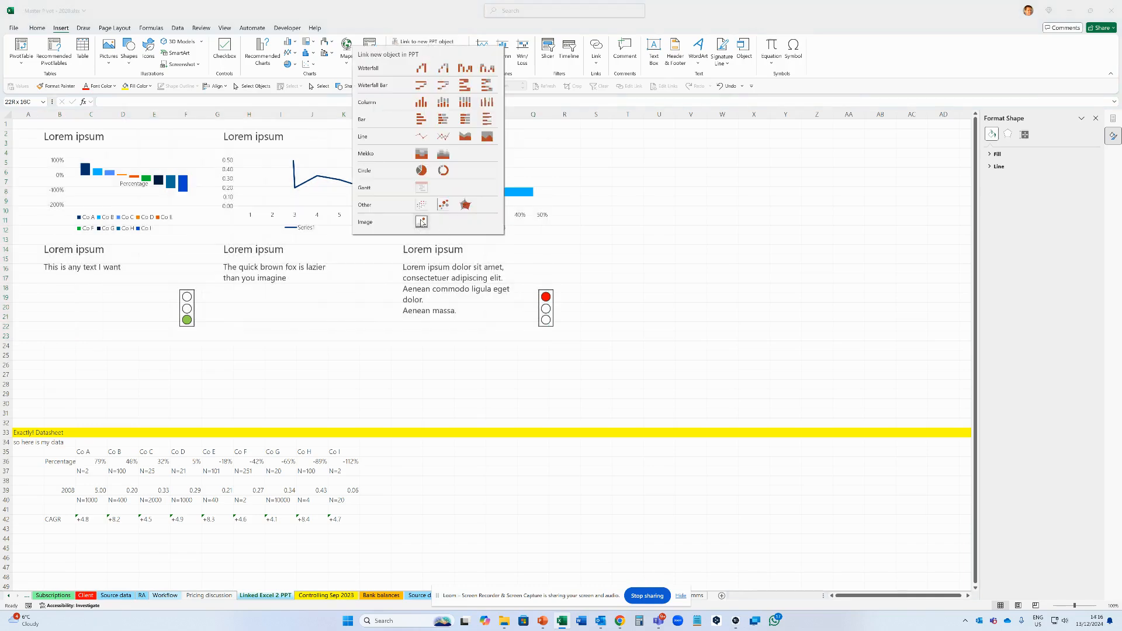
{"action": "left_click", "coordinate": [422, 222]}
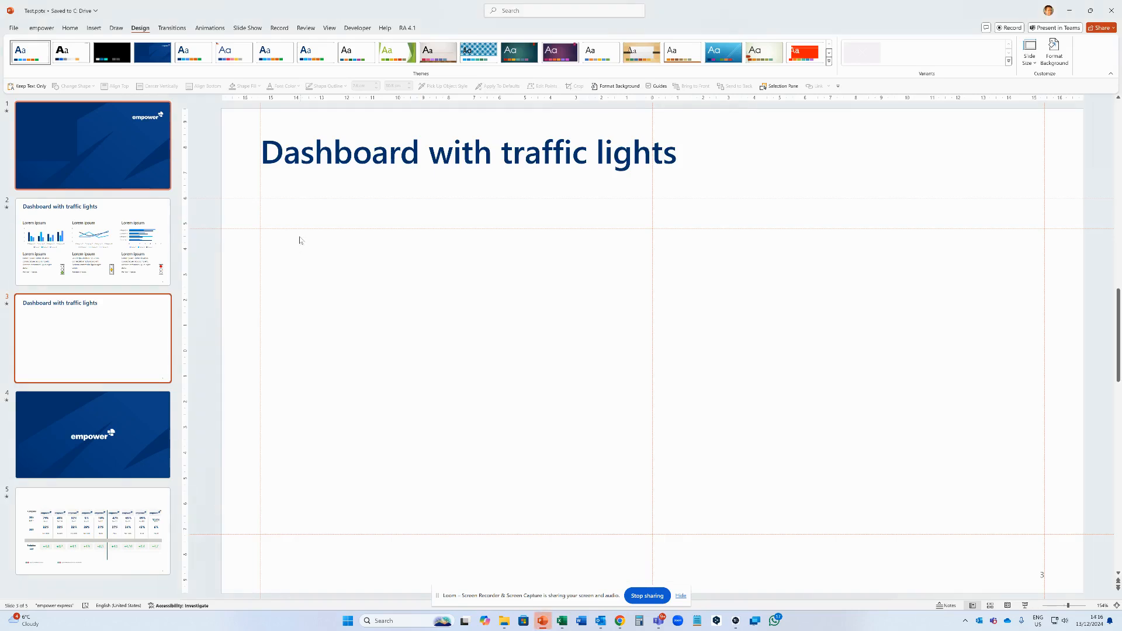
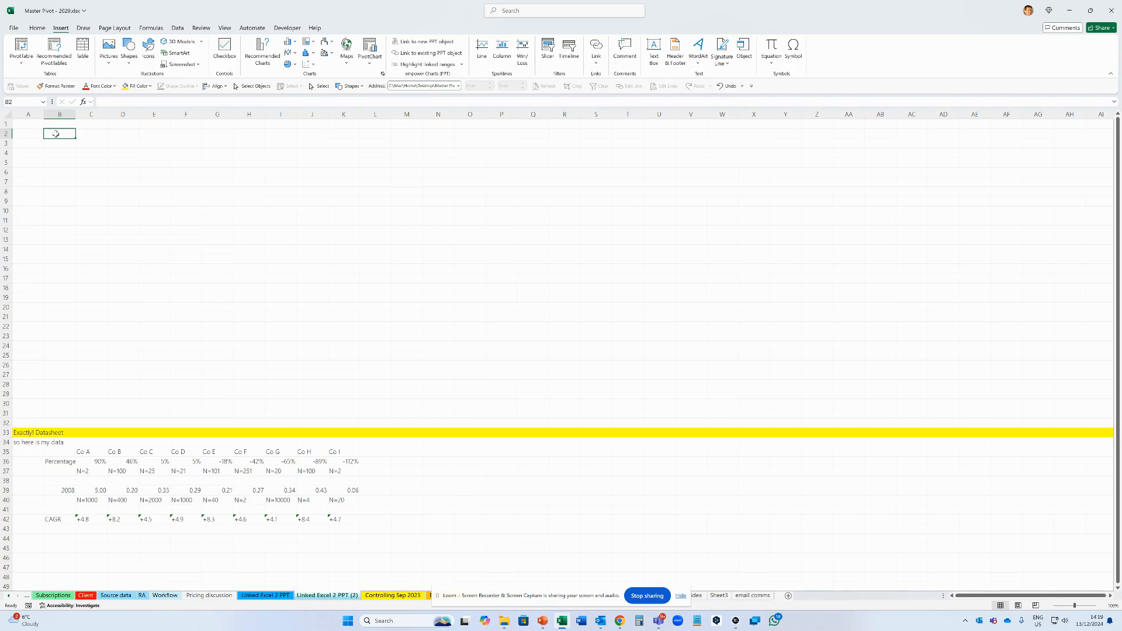
Copy the outlined content placeholder from PowerPoint slide 6 and paste it into the Excel sheet at cell M2
{"action": "key", "text": "alt+Tab"}
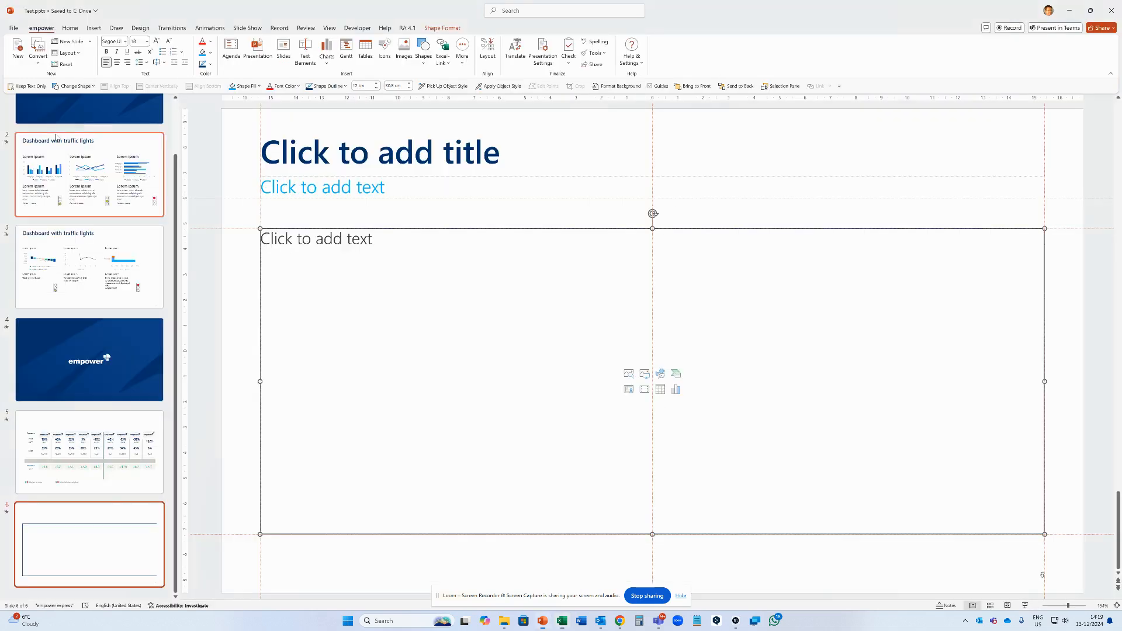
{"action": "right_click", "coordinate": [285, 227]}
{"action": "left_click", "coordinate": [312, 265]}
{"action": "key", "text": "alt+Tab"}
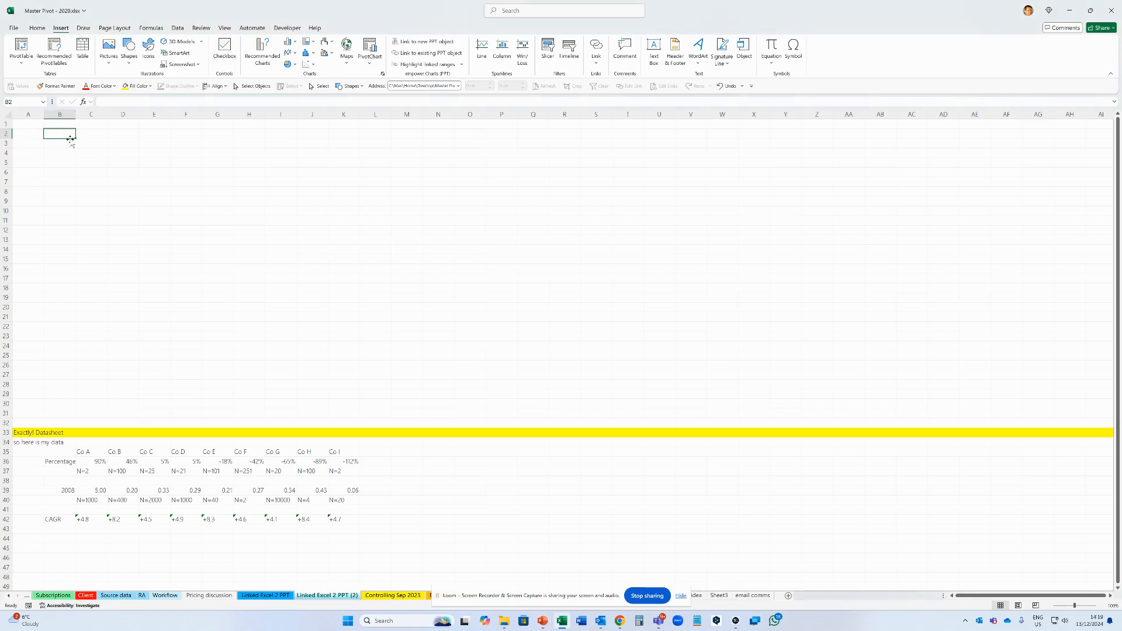
{"action": "left_click", "coordinate": [403, 133]}
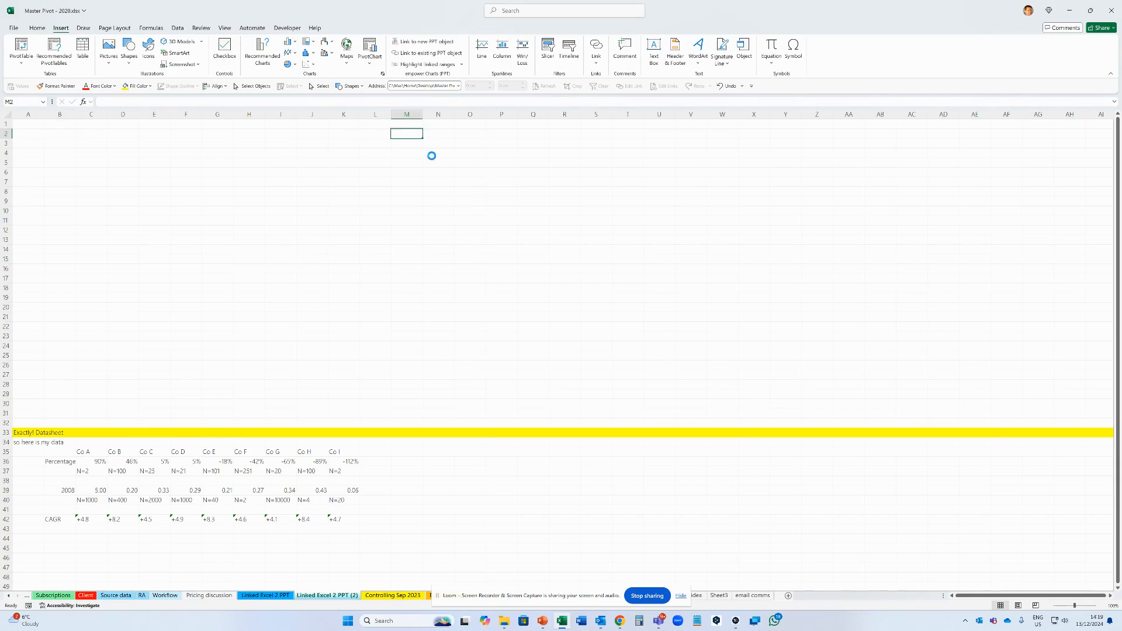
{"action": "key", "text": "ctrl+v"}
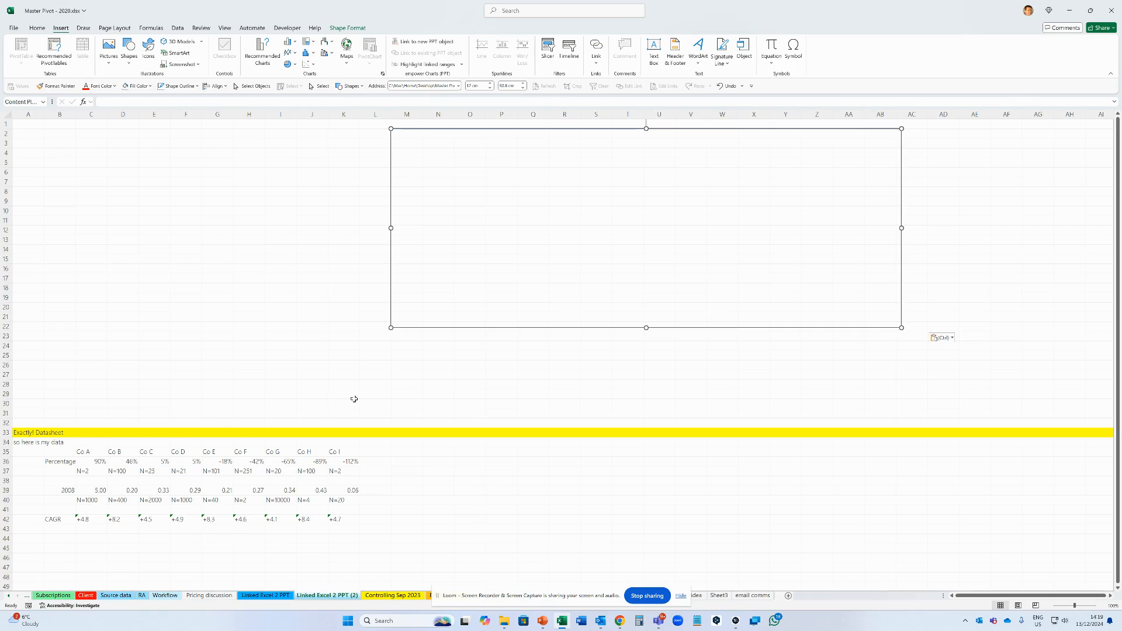
Enlarge row 2 and column M until cell M2 matches the pasted frame, and delete the frame
{"action": "left_click", "coordinate": [383, 134]}
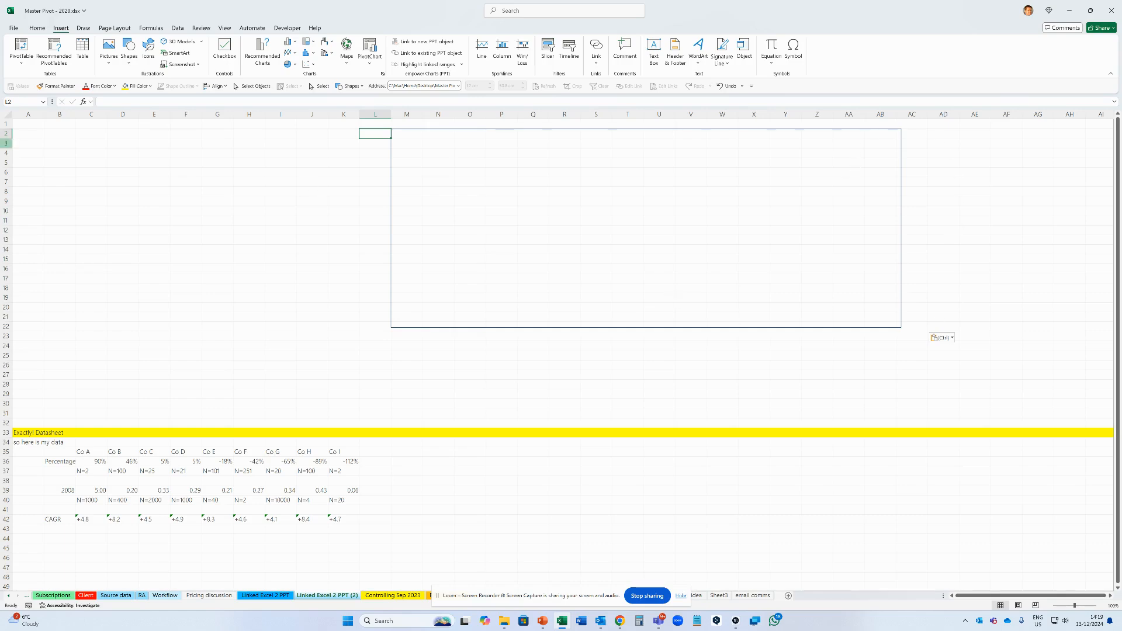
{"action": "left_click_drag", "start_coordinate": [5, 138], "coordinate": [15, 328]}
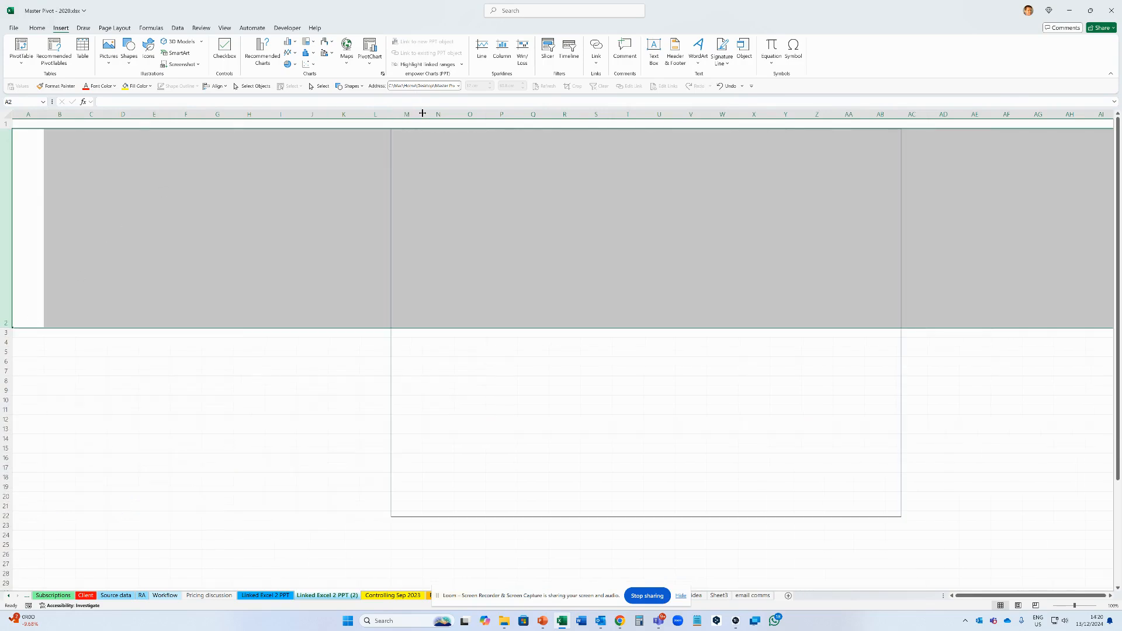
{"action": "left_click_drag", "start_coordinate": [423, 113], "coordinate": [902, 115]}
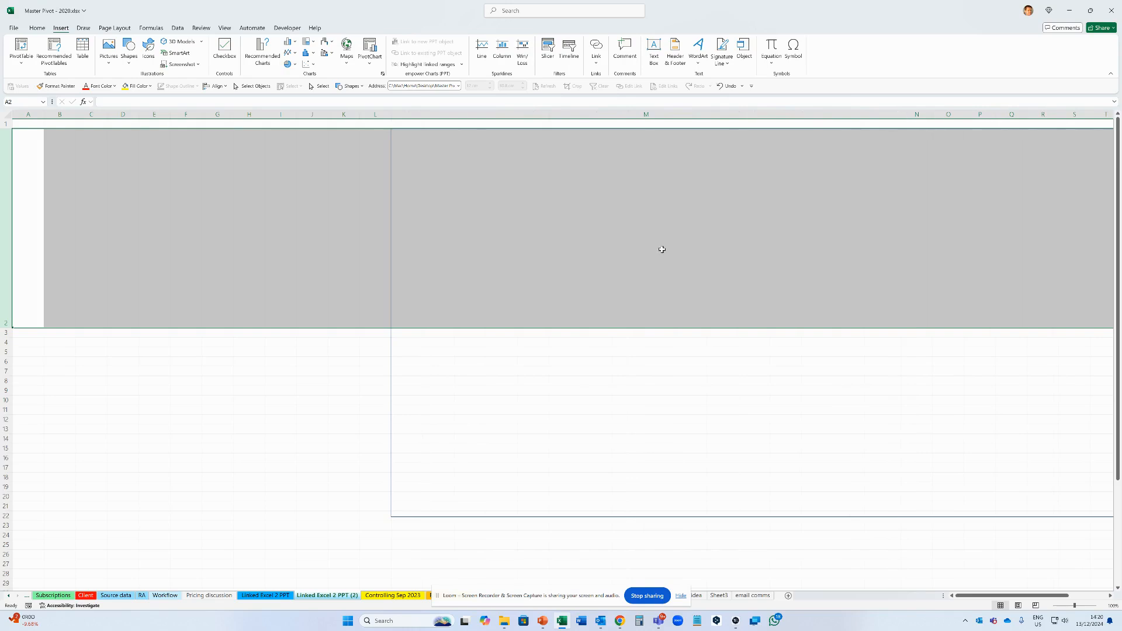
{"action": "left_click", "coordinate": [391, 366]}
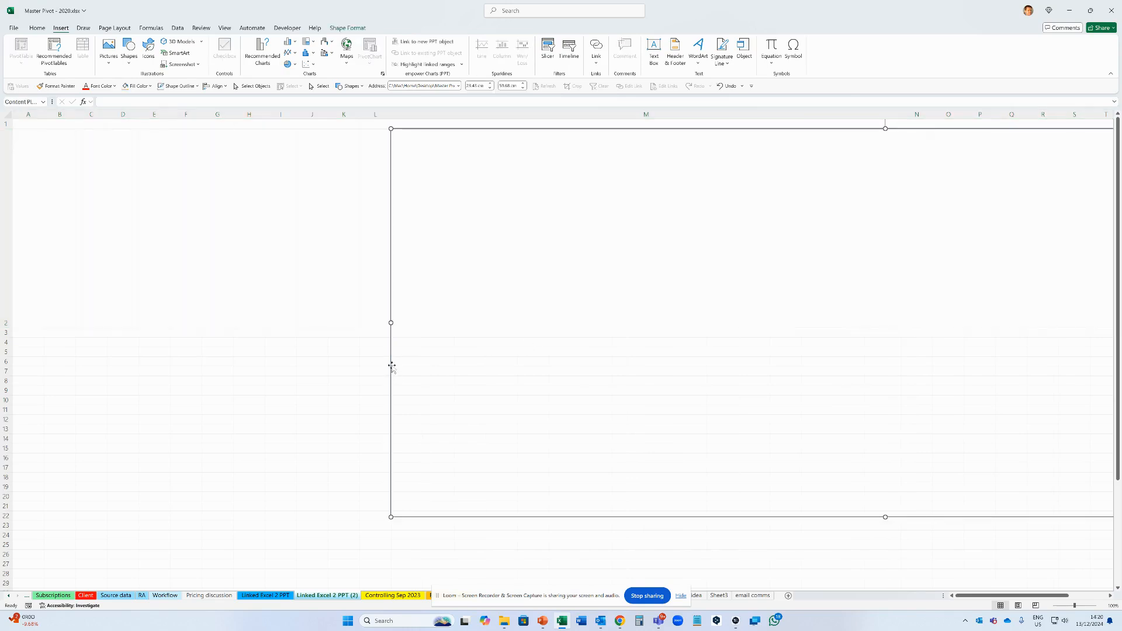
{"action": "key", "text": "Escape"}
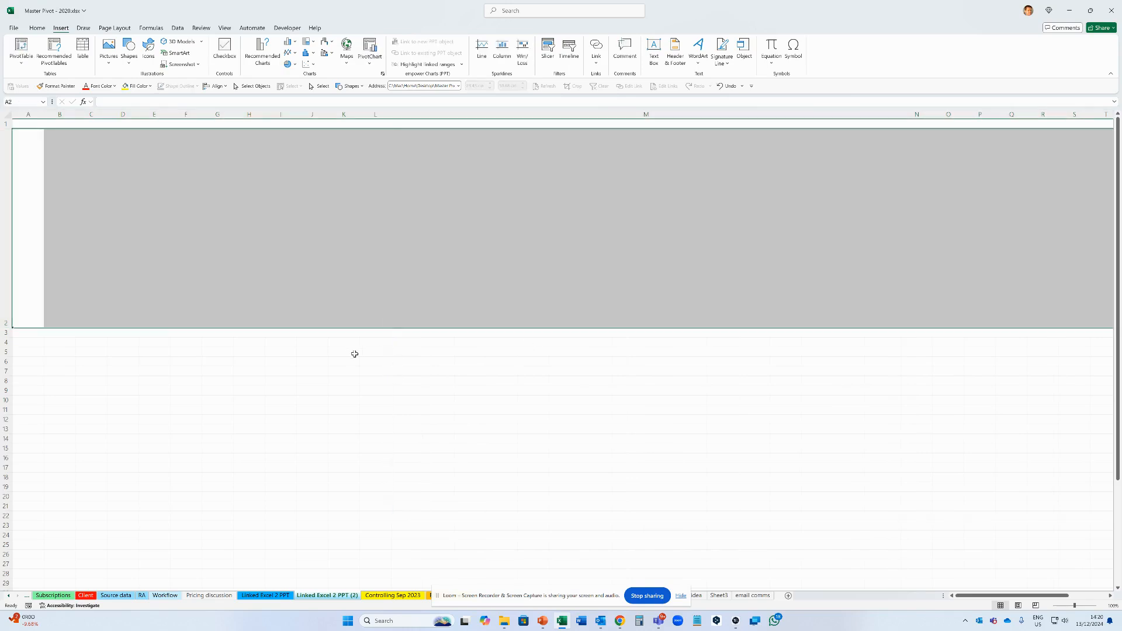
Delete the empty rows 4 to 31 above the datasheet and select the enlarged cell M2
{"action": "left_click", "coordinate": [161, 362]}
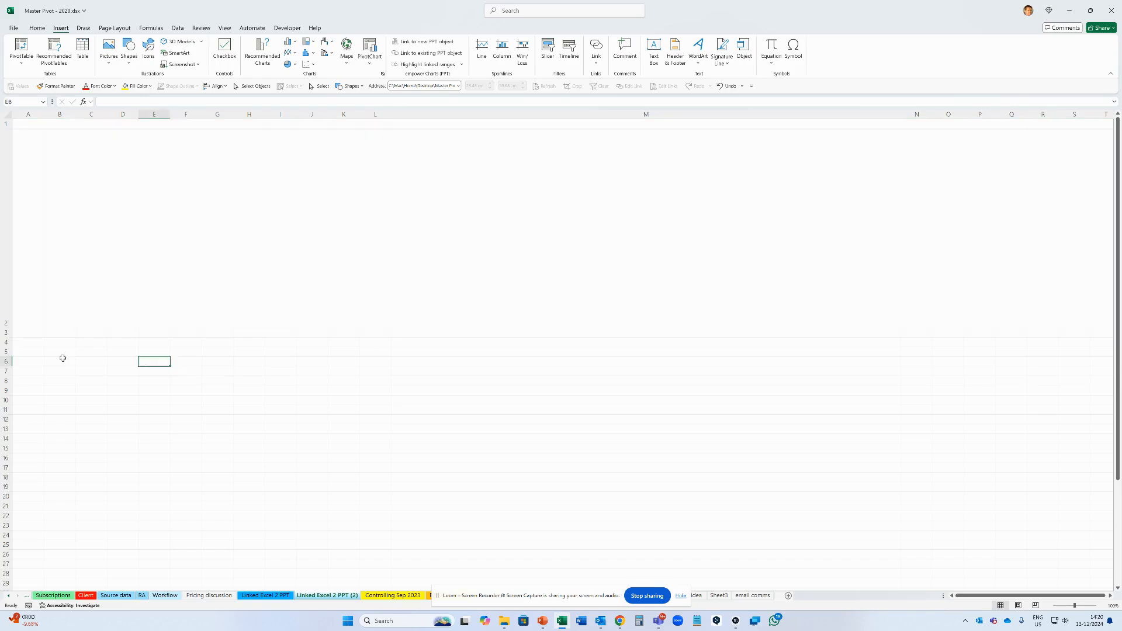
{"action": "left_click", "coordinate": [7, 344]}
{"action": "scroll", "coordinate": [22, 418], "scroll_direction": "down", "scroll_amount": 10}
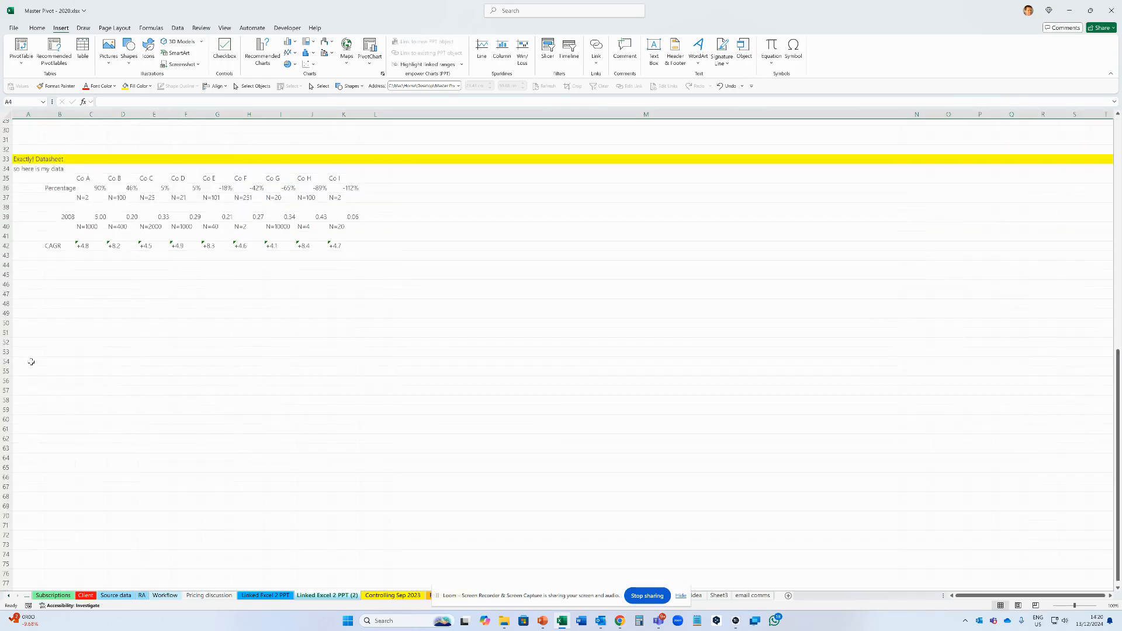
{"action": "scroll", "coordinate": [31, 362], "scroll_direction": "up", "scroll_amount": 8}
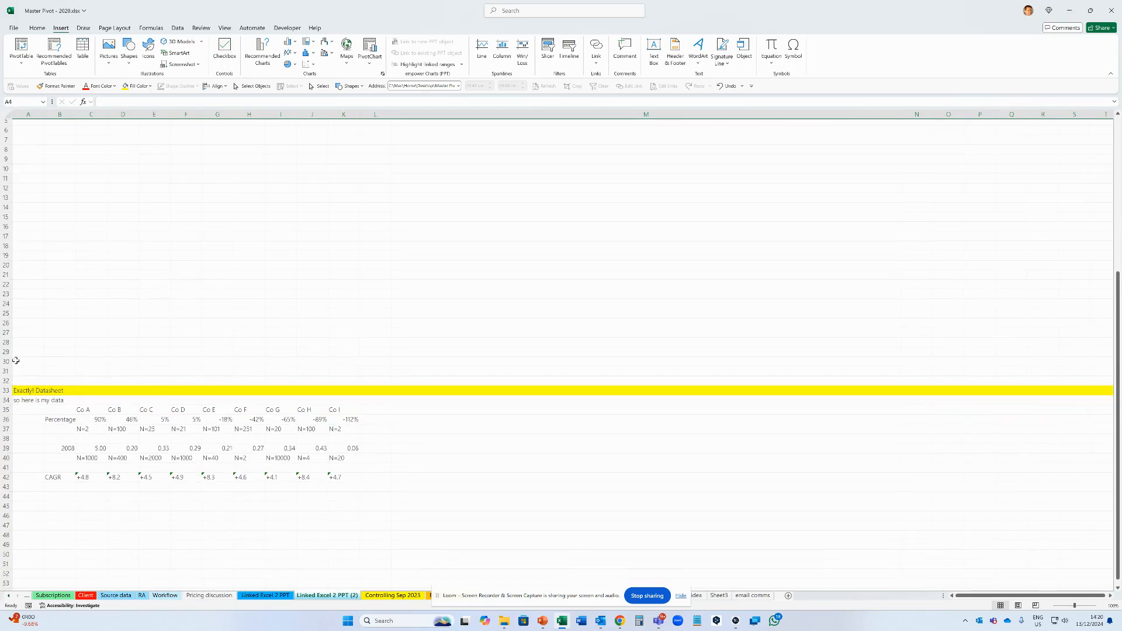
{"action": "left_click", "coordinate": [6, 370], "text": "shift"}
{"action": "right_click", "coordinate": [7, 371]}
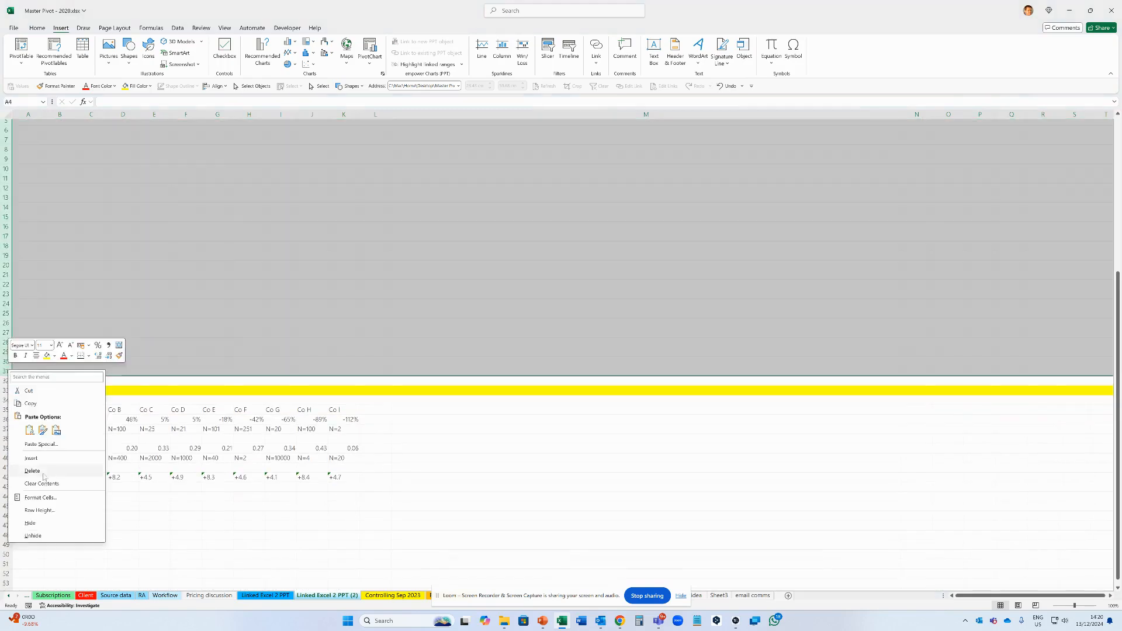
{"action": "left_click", "coordinate": [43, 474]}
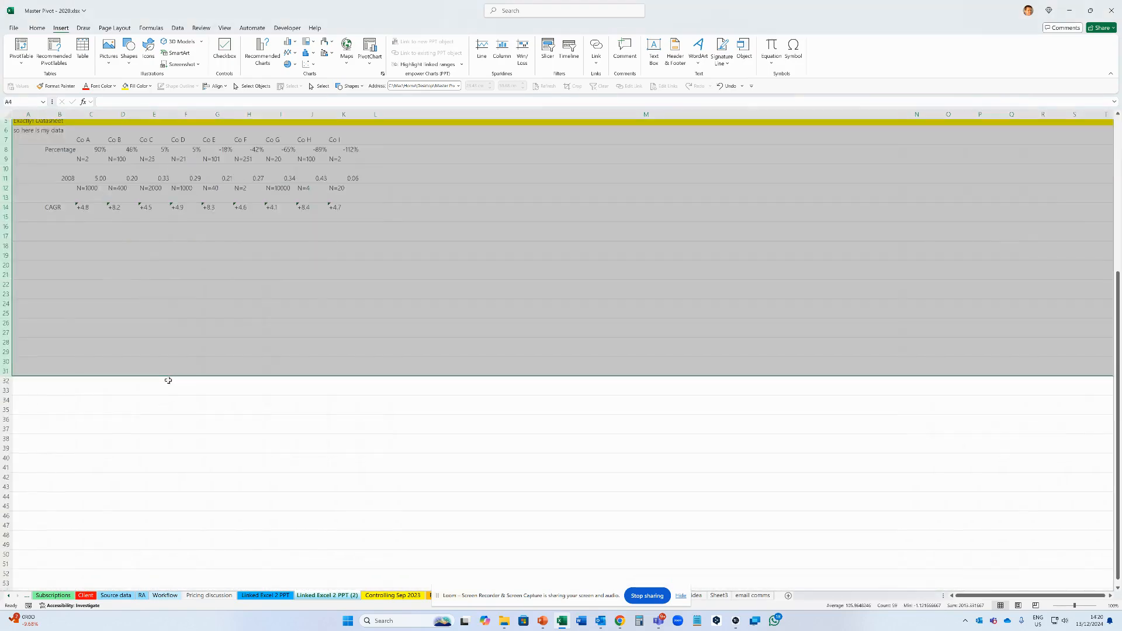
{"action": "scroll", "coordinate": [168, 381], "scroll_direction": "up", "scroll_amount": 2}
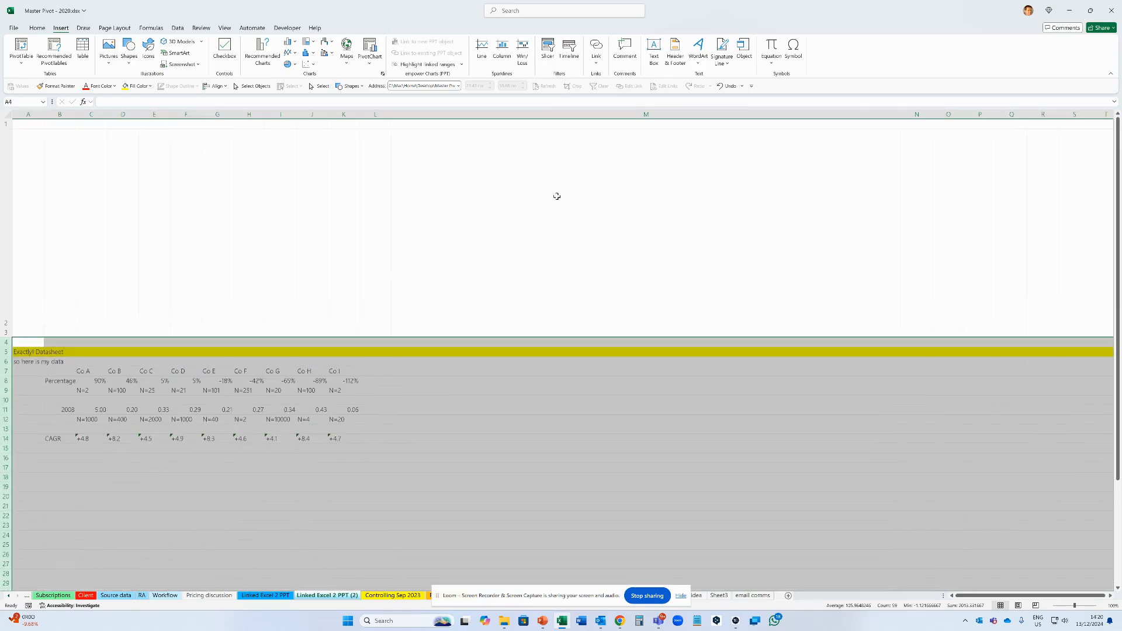
{"action": "left_click", "coordinate": [557, 196]}
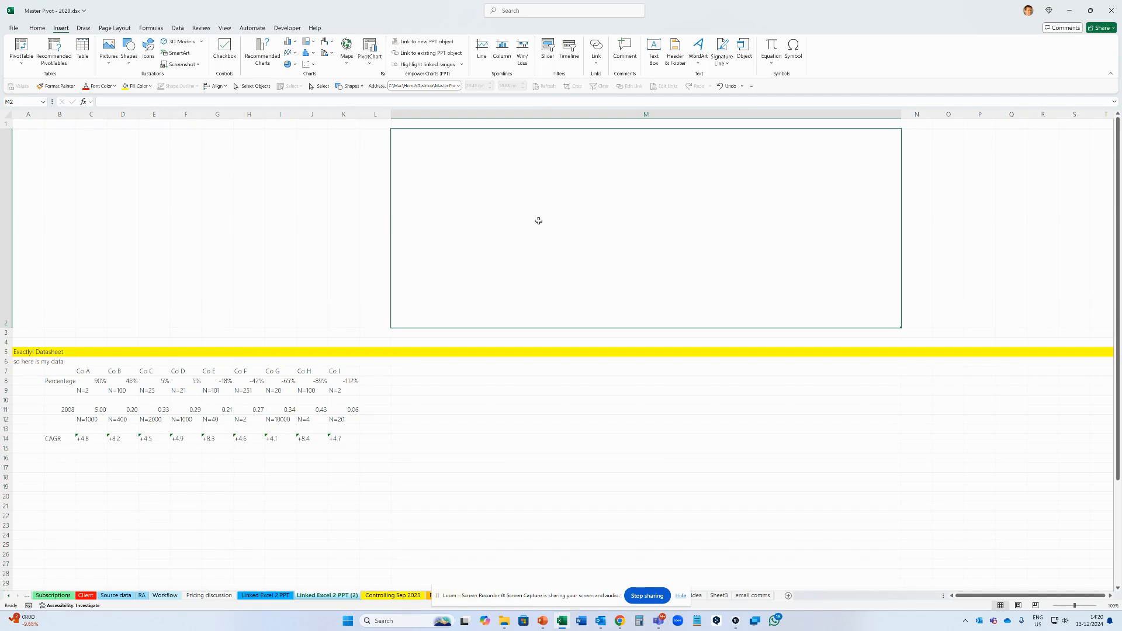
Switch to the PowerPoint presentation and remove the outline from the content placeholder on slide 6
{"action": "key", "text": "alt+Tab"}
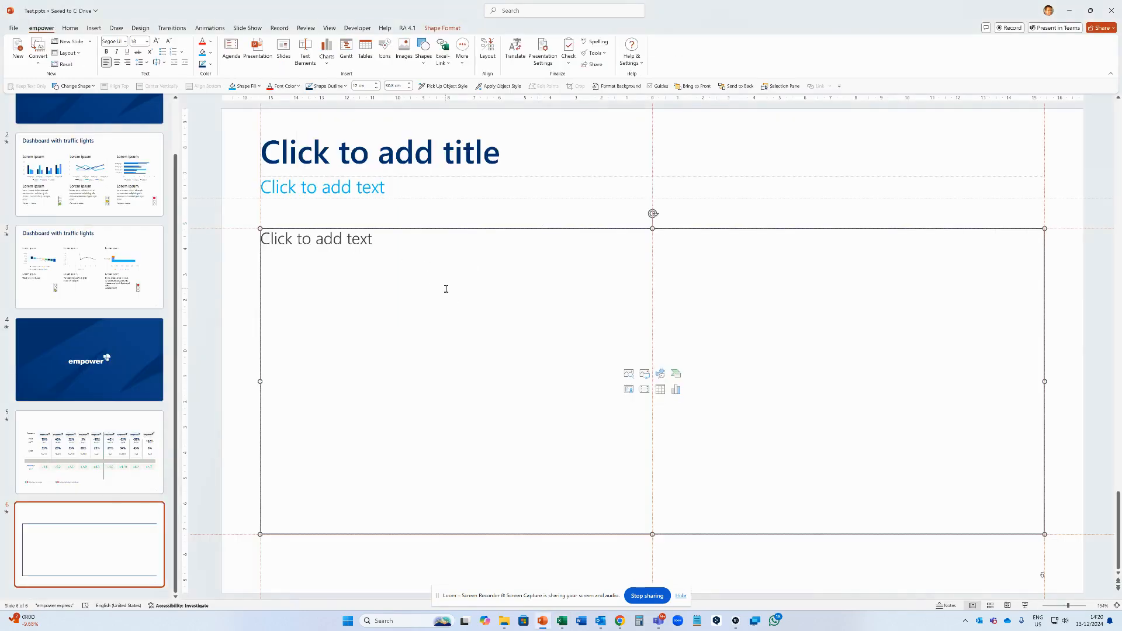
{"action": "key", "text": "alt+Tab"}
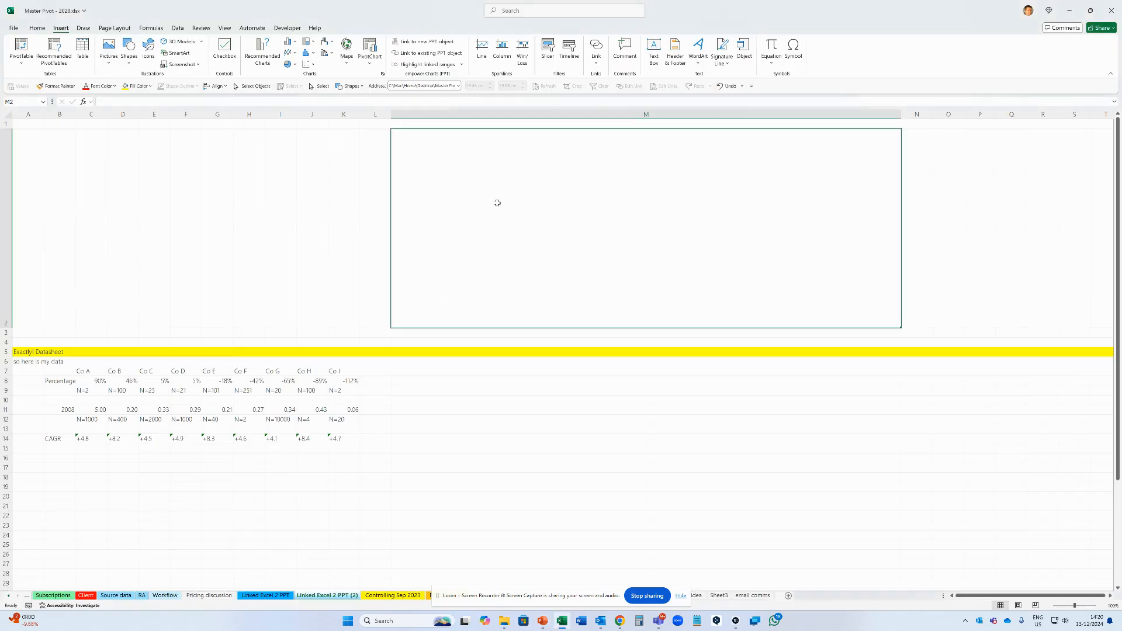
{"action": "key", "text": "alt+Tab"}
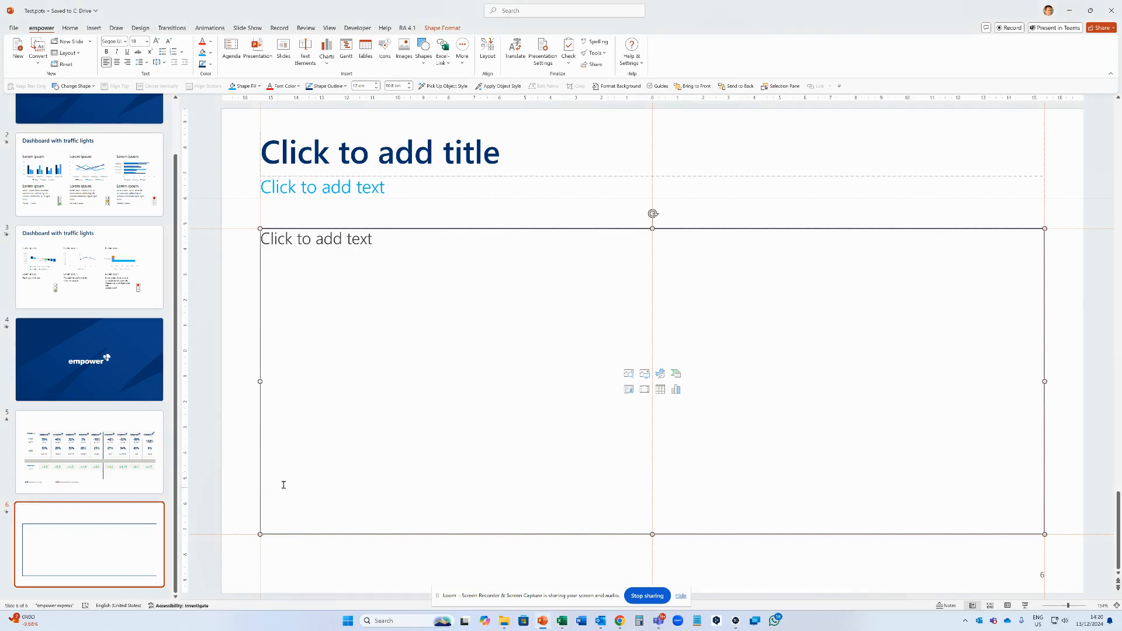
{"action": "left_click", "coordinate": [344, 87]}
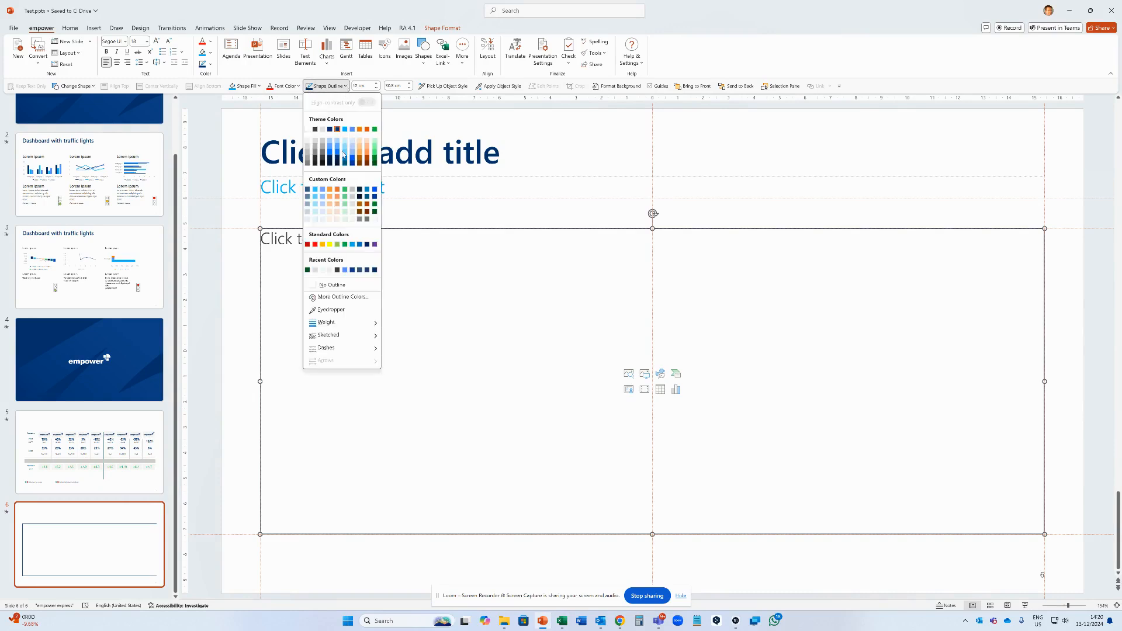
{"action": "left_click", "coordinate": [330, 288]}
Enter the title "Dashboard" on slide 5 with the company table
{"action": "left_click", "coordinate": [59, 456]}
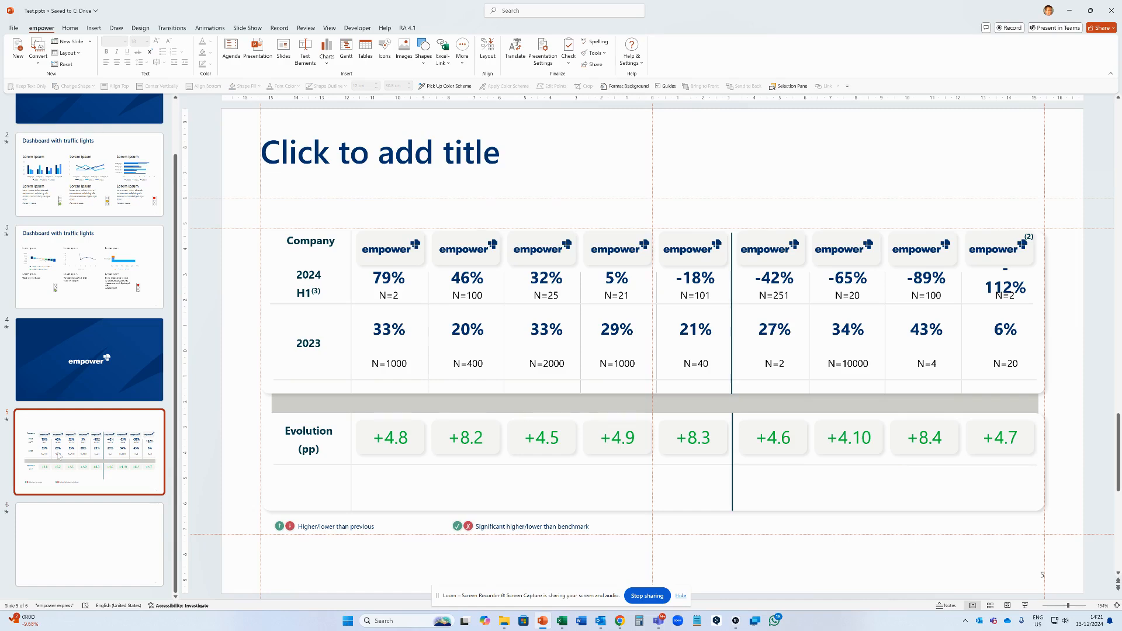
{"action": "left_click", "coordinate": [311, 169]}
{"action": "type", "text": "Da"}
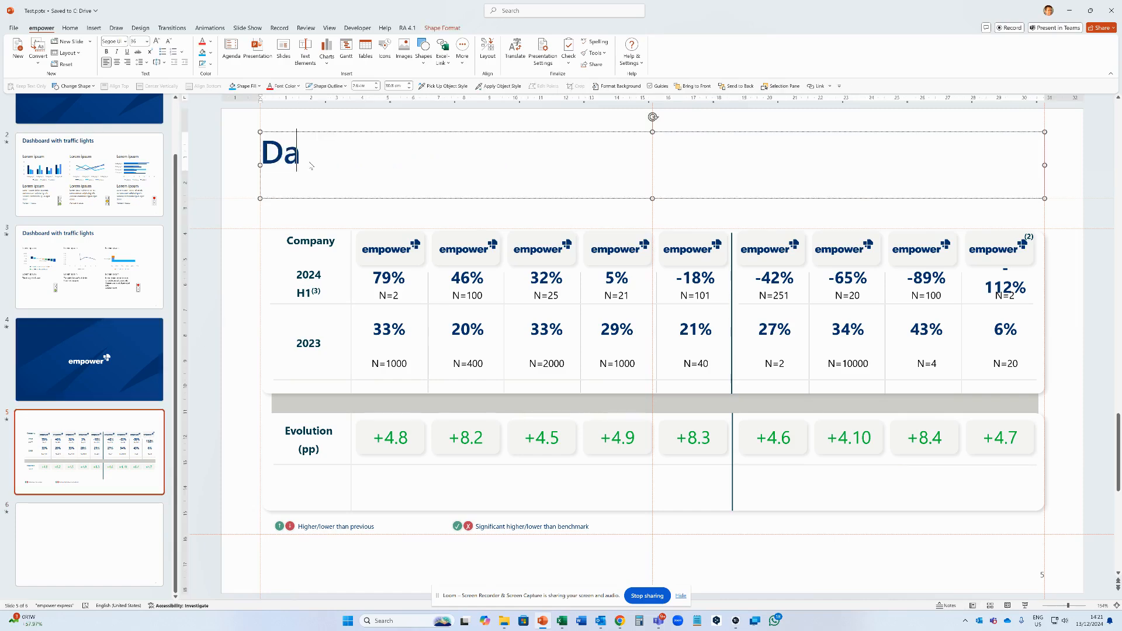
{"action": "type", "text": "shboard"}
{"action": "key", "text": "Escape"}
{"action": "key", "text": "Escape"}
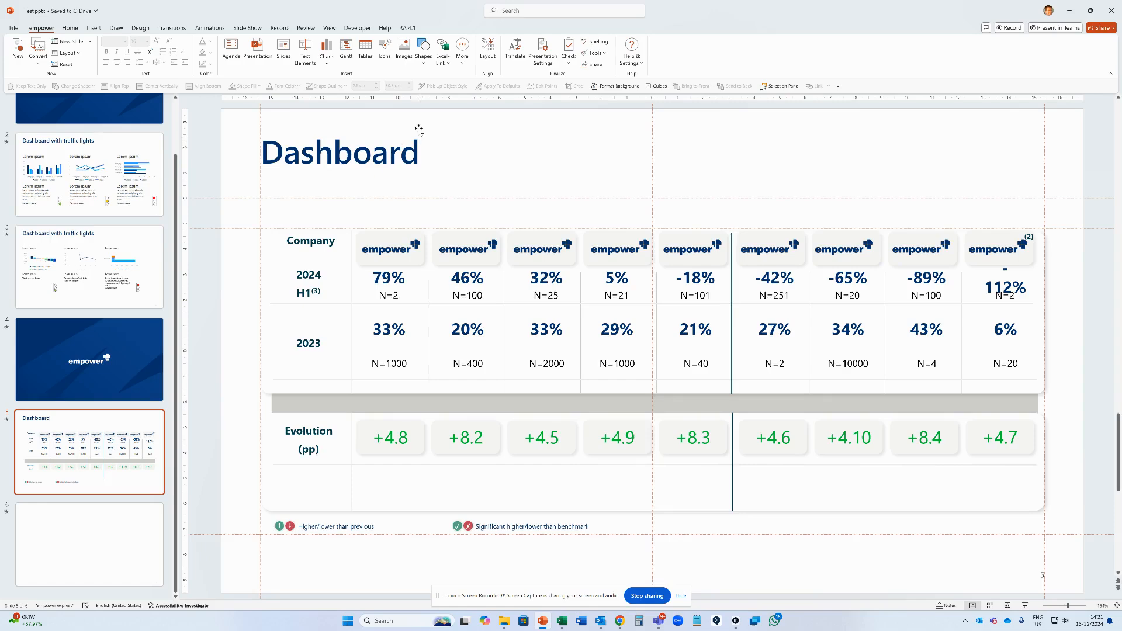
Show the layout tools and widen the "-112%" text box on slide 5 so its value fits on one line
{"action": "left_click", "coordinate": [487, 49]}
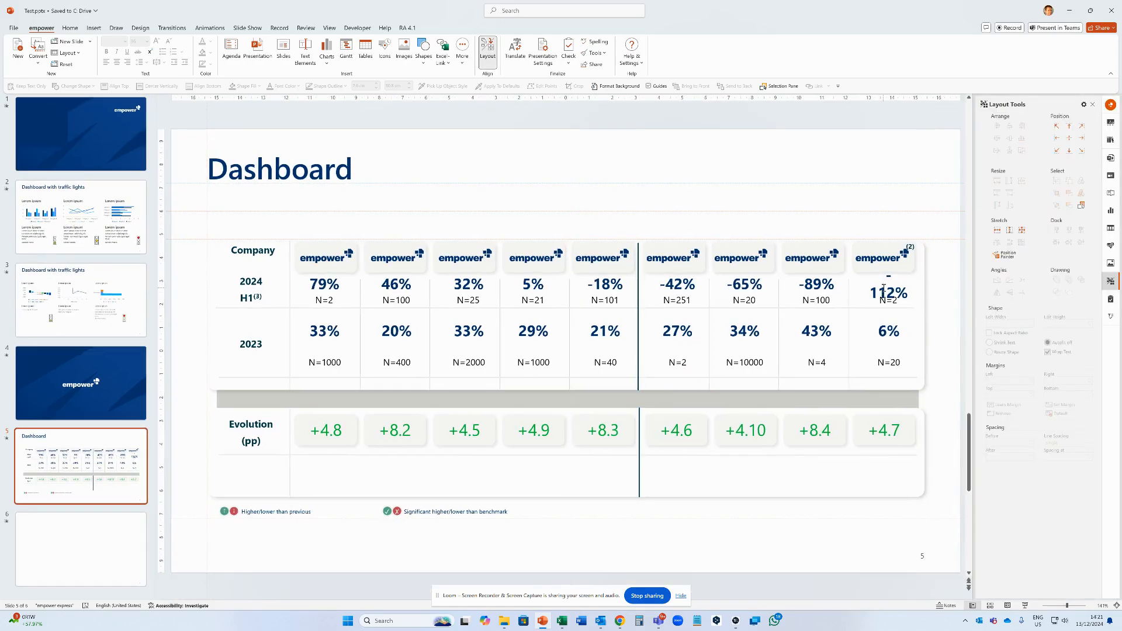
{"action": "left_click", "coordinate": [885, 288]}
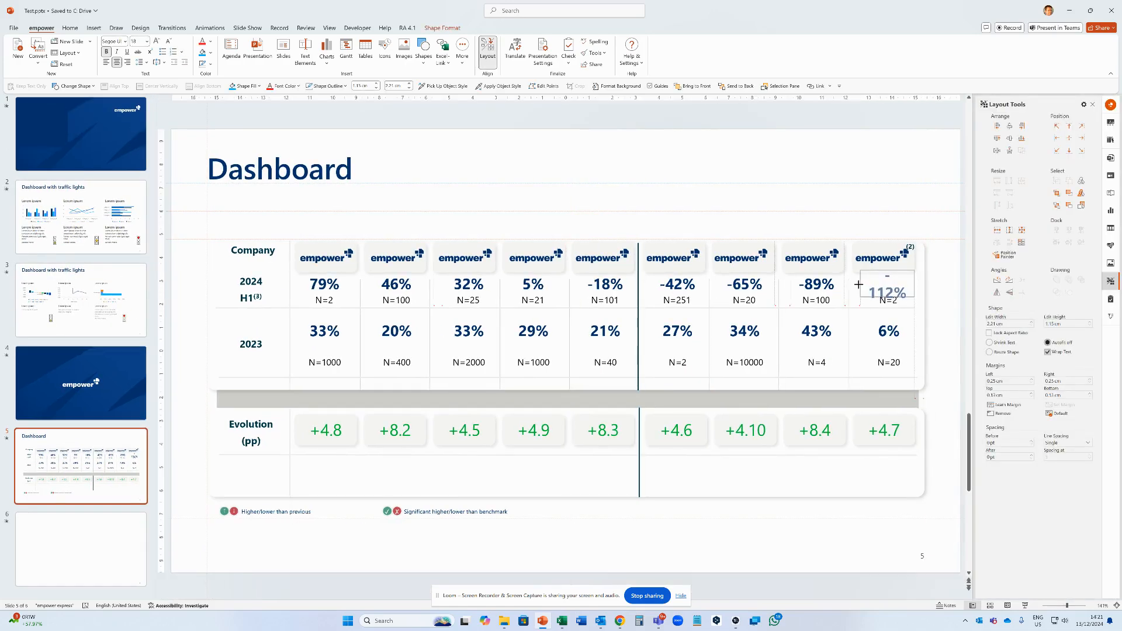
{"action": "left_click_drag", "start_coordinate": [858, 285], "coordinate": [854, 283]}
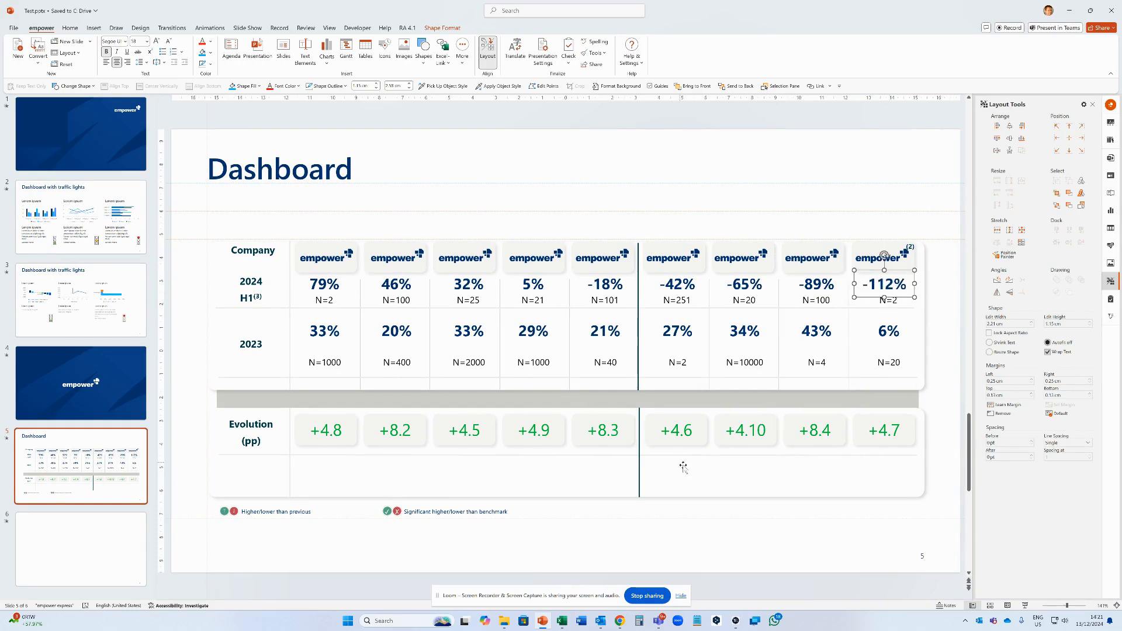
Copy all dashboard objects below the title on slide 5 and paste them into cell M2 of the Excel sheet
{"action": "left_click", "coordinate": [180, 263]}
{"action": "left_click_drag", "start_coordinate": [185, 229], "coordinate": [948, 542]}
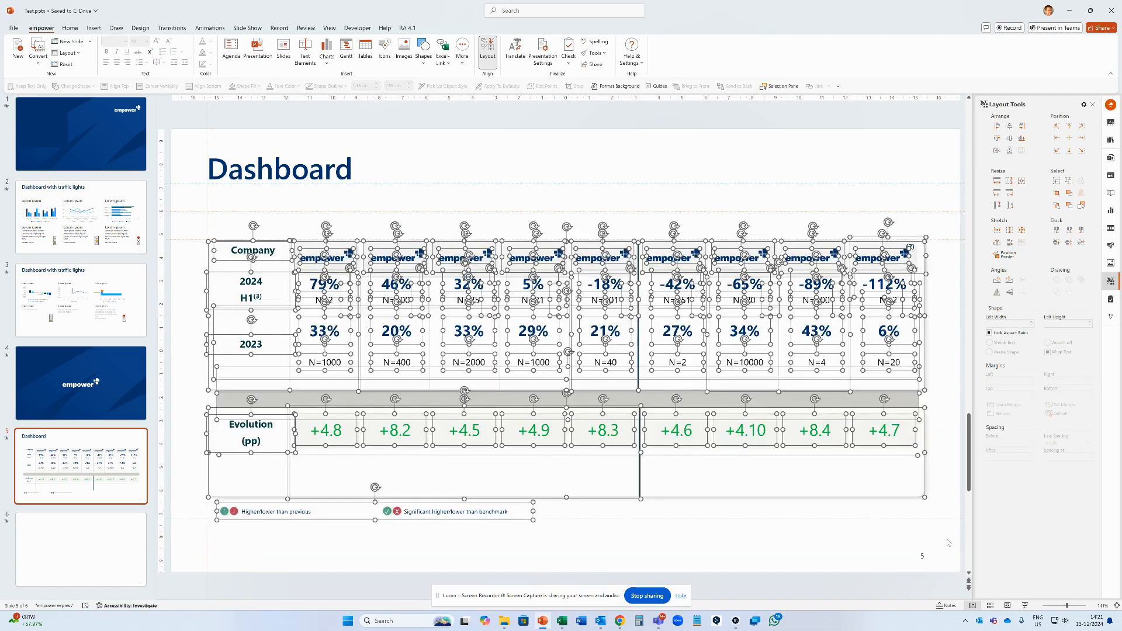
{"action": "key", "text": "alt+Tab"}
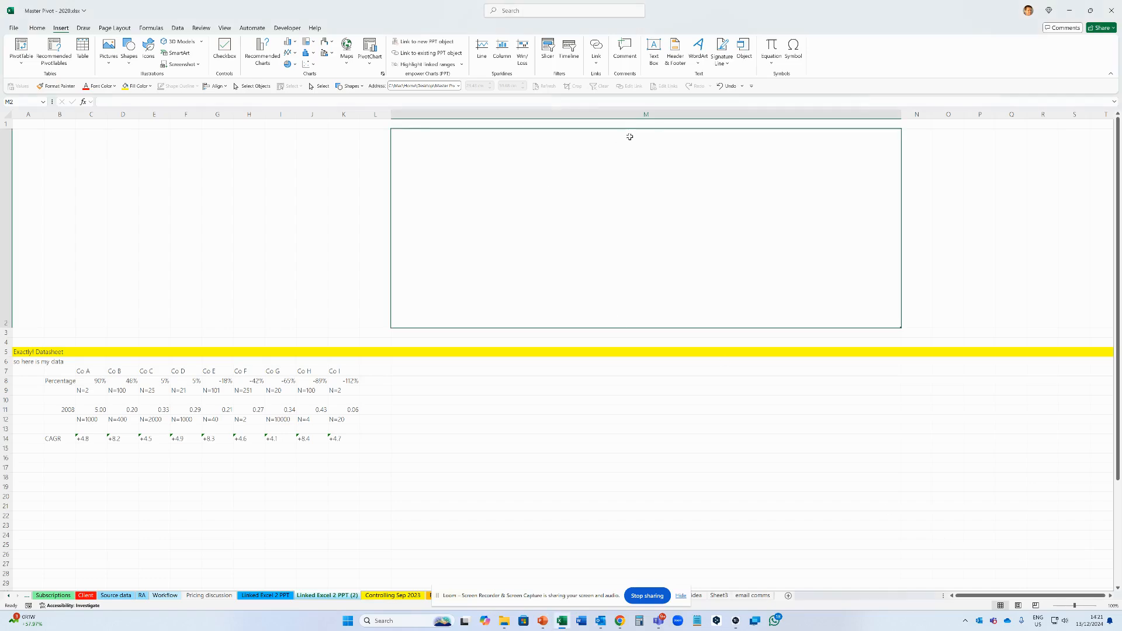
{"action": "key", "text": "ctrl+v"}
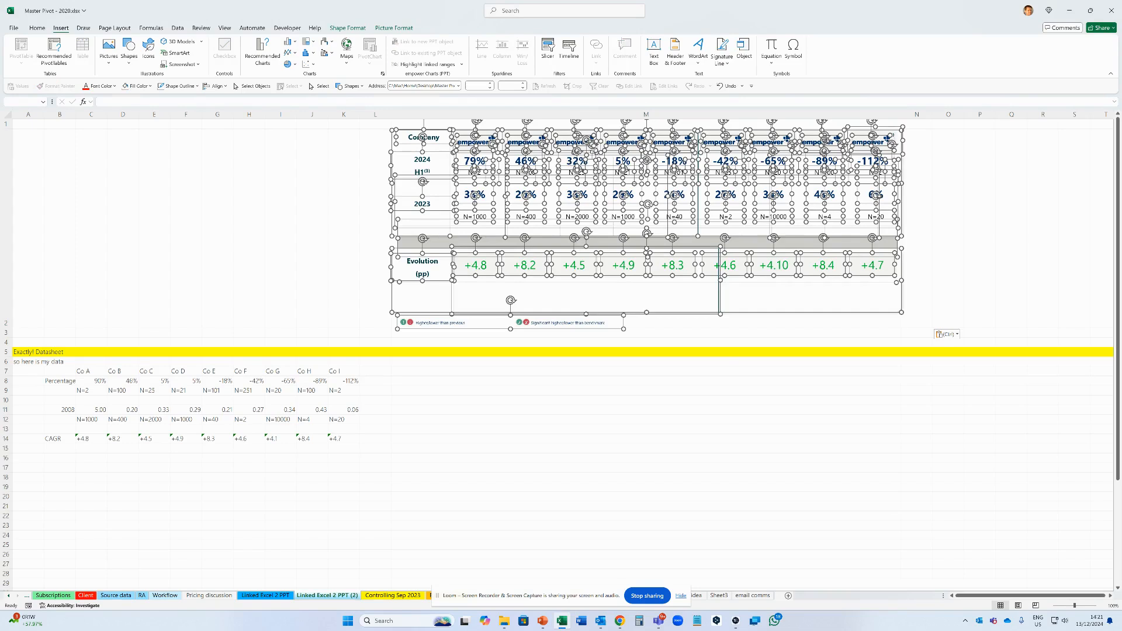
Select cell M2 holding the pasted dashboard, and make slide 6 the active slide in the PowerPoint presentation
{"action": "left_click", "coordinate": [368, 170]}
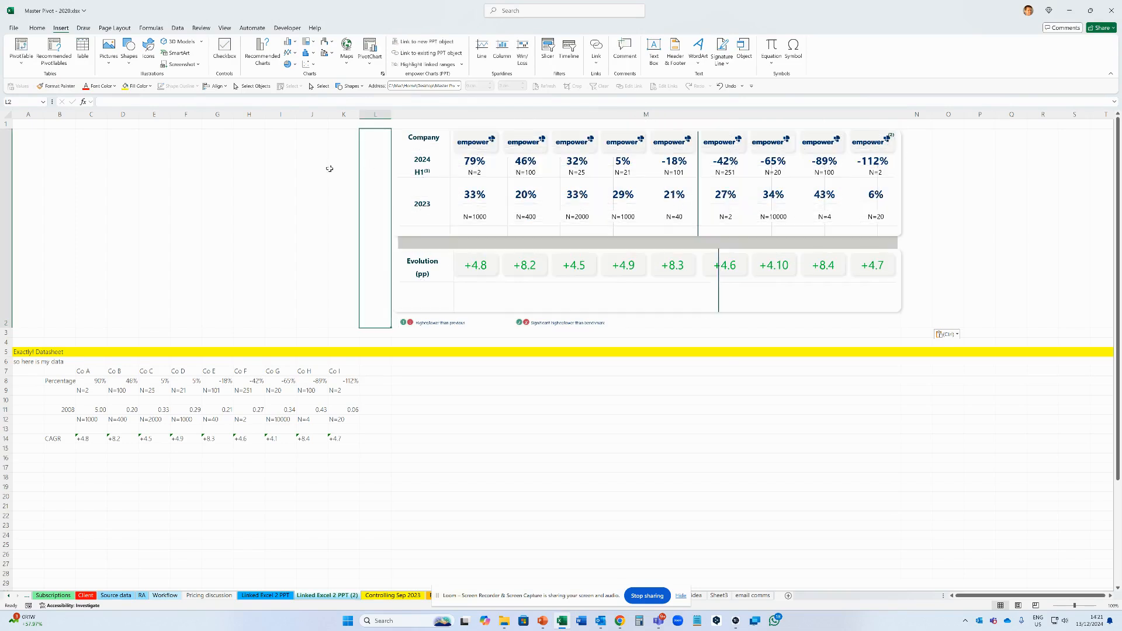
{"action": "key", "text": "Right"}
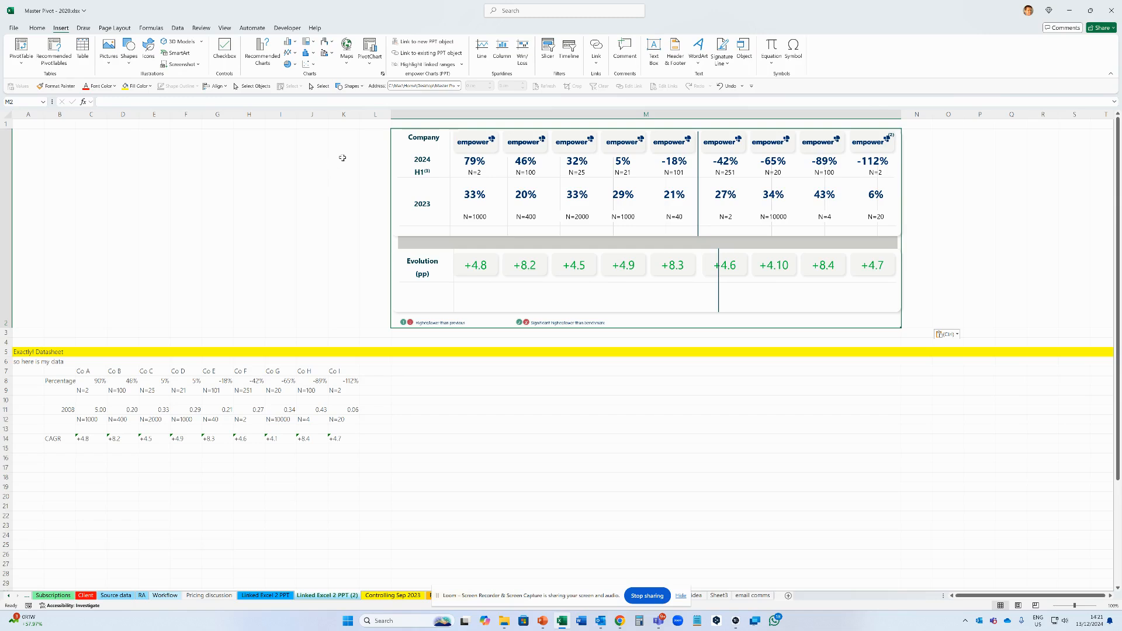
{"action": "left_click", "coordinate": [421, 57]}
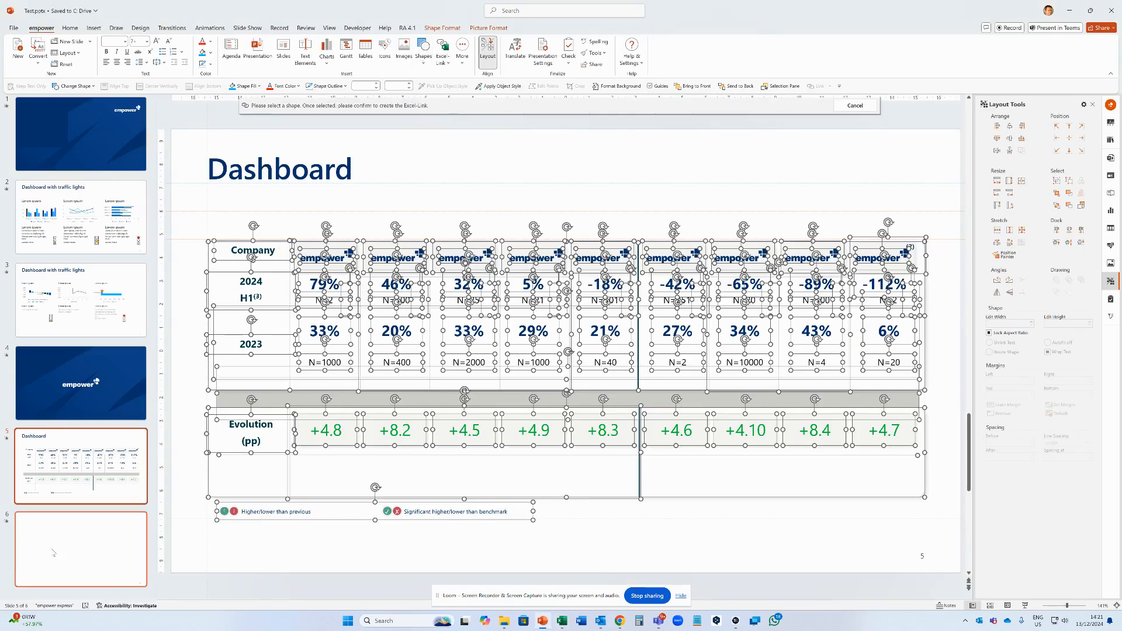
{"action": "left_click", "coordinate": [109, 536]}
{"action": "left_click", "coordinate": [71, 41]}
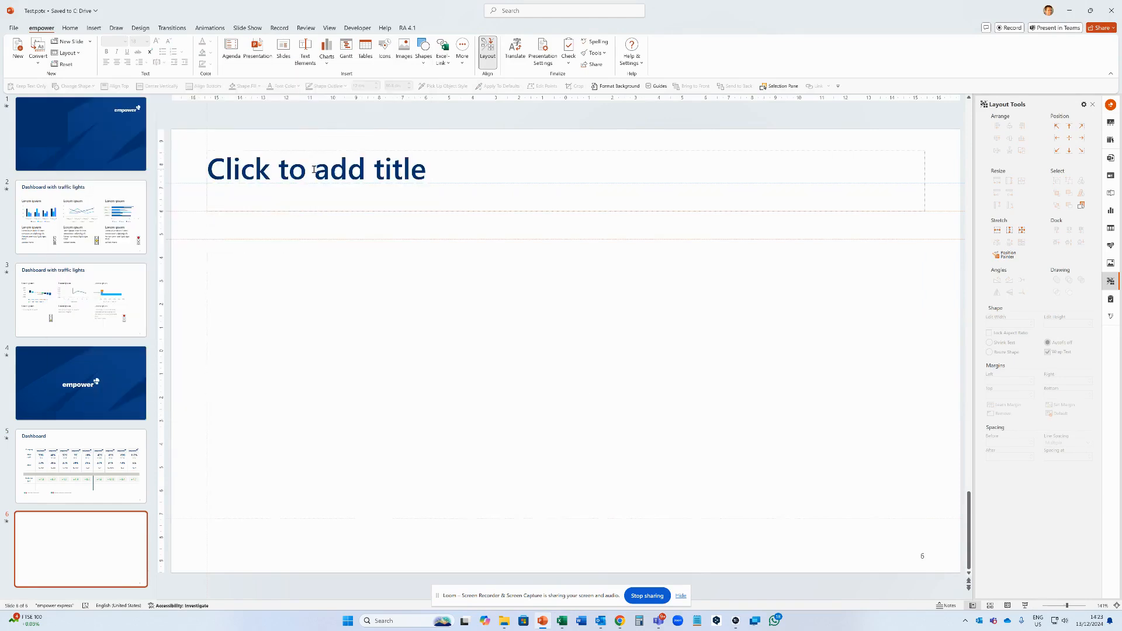
Link Excel cell M2 as a new image into the content placeholder of slide 6, using the Title and Content layout
{"action": "key", "text": "alt+Tab"}
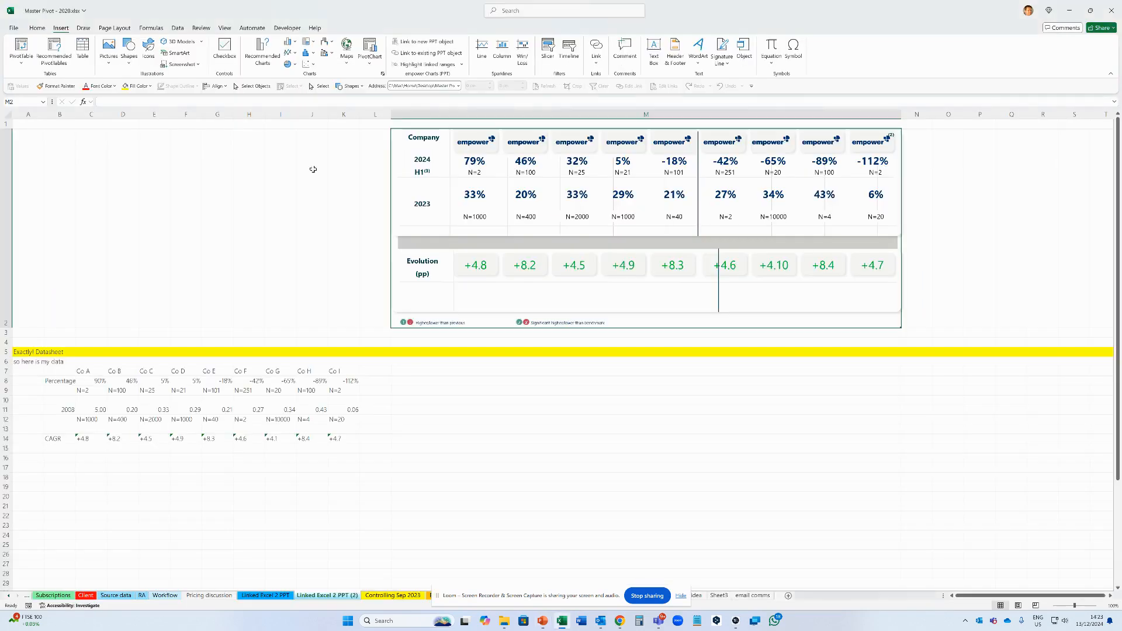
{"action": "left_click", "coordinate": [423, 42]}
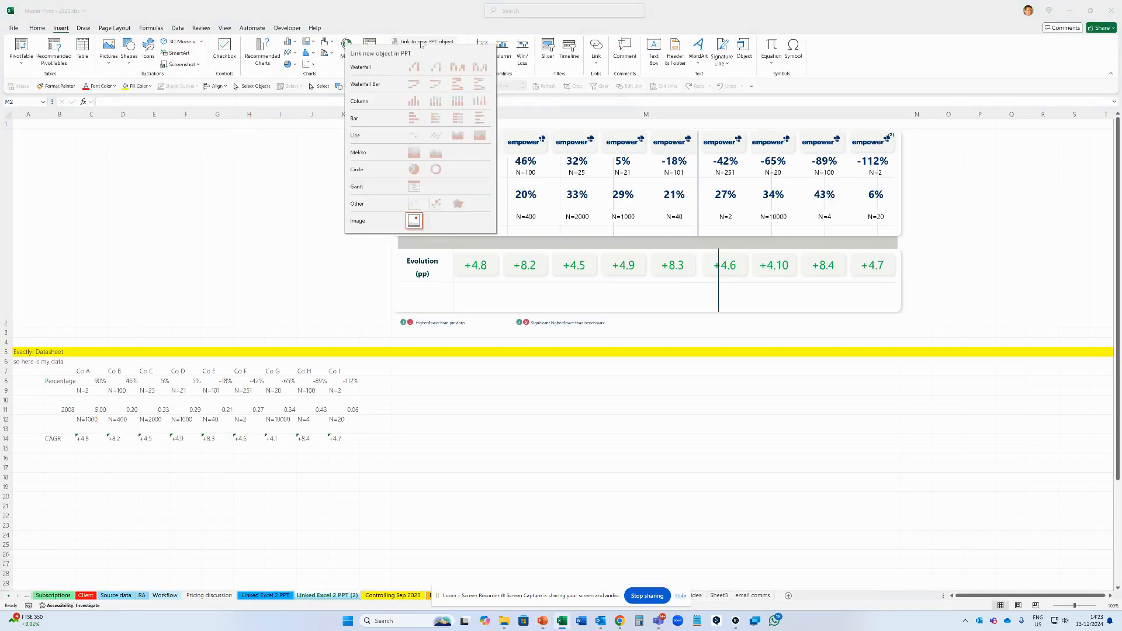
{"action": "left_click", "coordinate": [413, 222]}
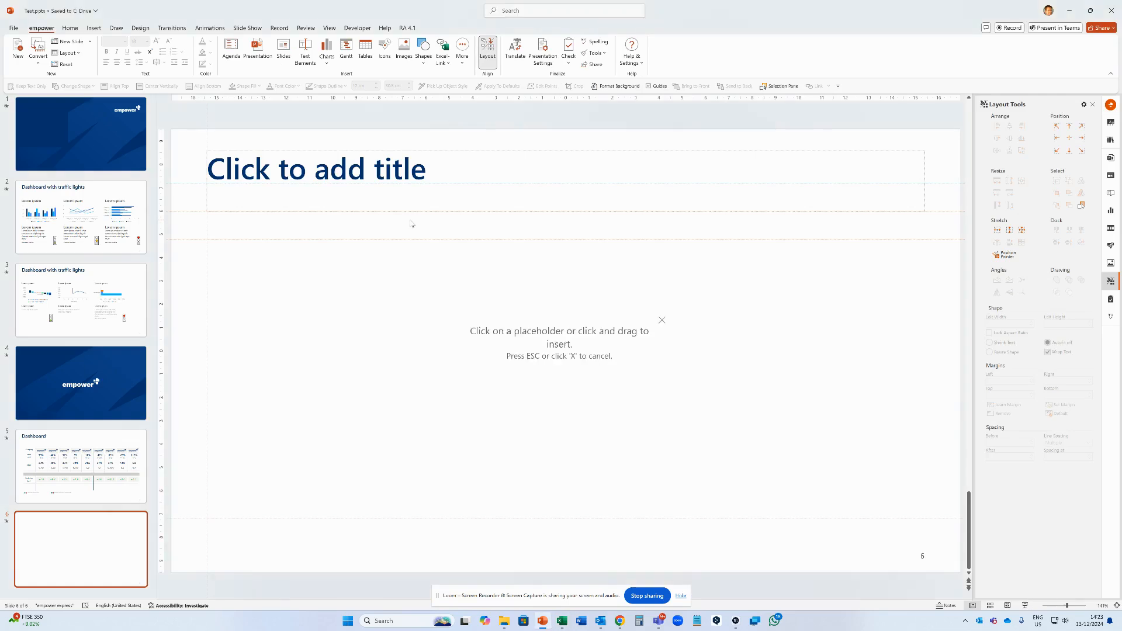
{"action": "left_click", "coordinate": [68, 53]}
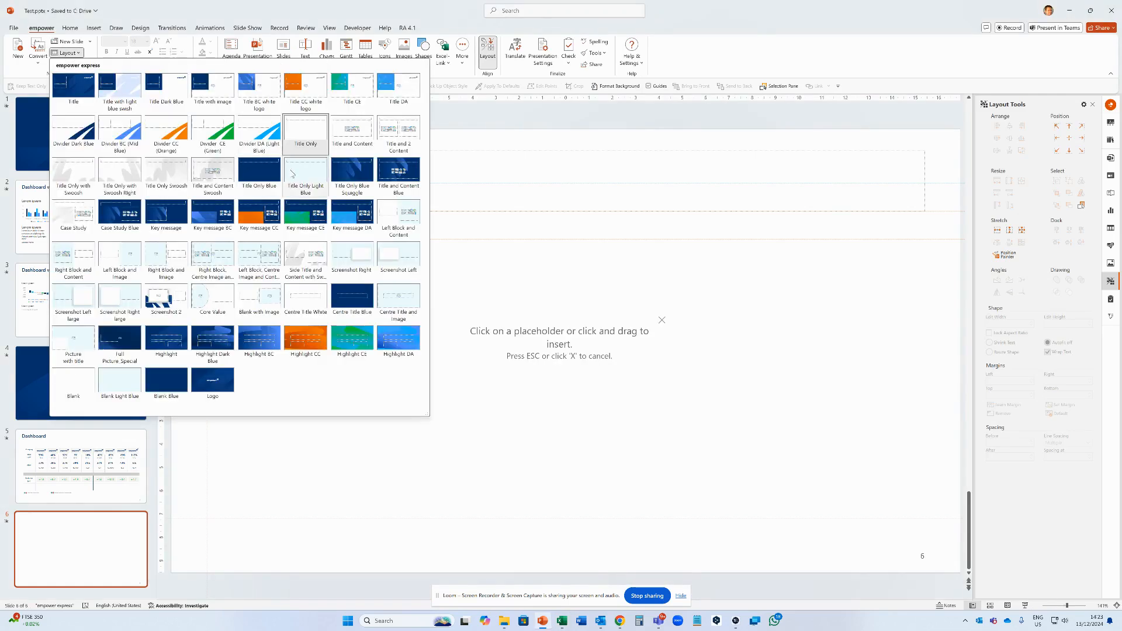
{"action": "left_click", "coordinate": [353, 145]}
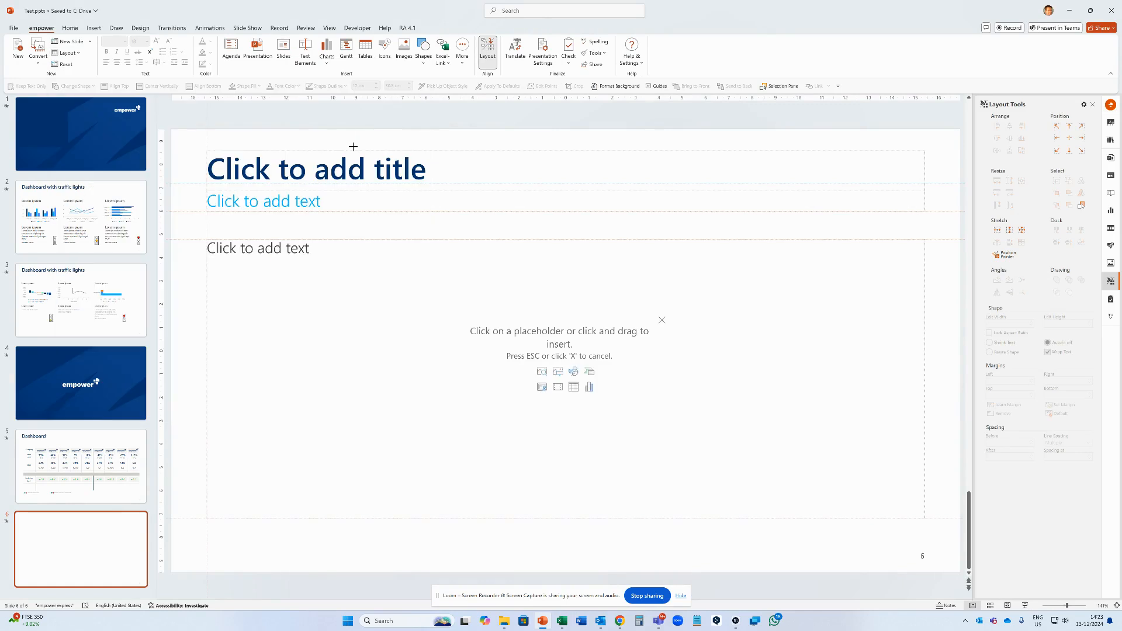
{"action": "left_click", "coordinate": [264, 250]}
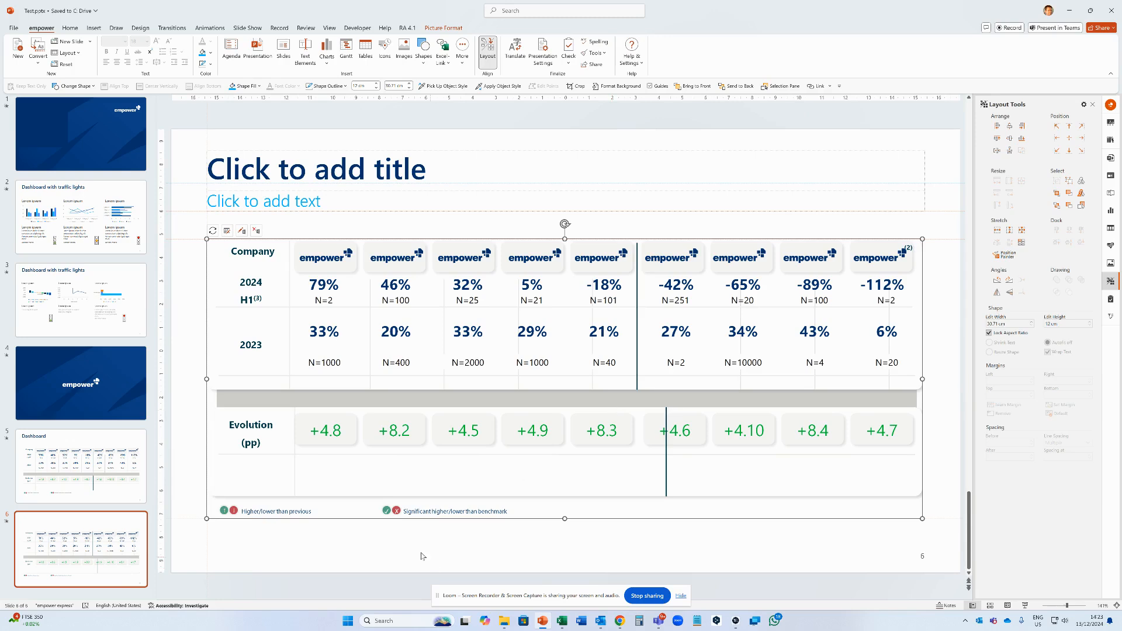
Compare with slide 5 and narrow the Evolution row's line group in Excel so its dark divider aligns with the upper one
{"action": "key", "text": "Page_Up"}
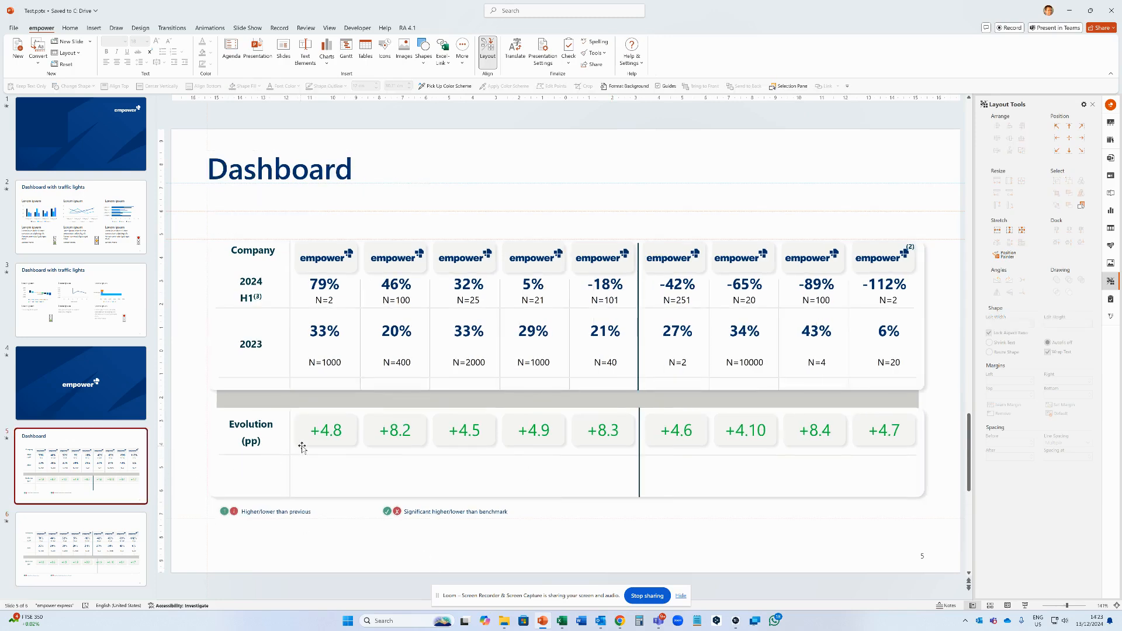
{"action": "left_click", "coordinate": [640, 450]}
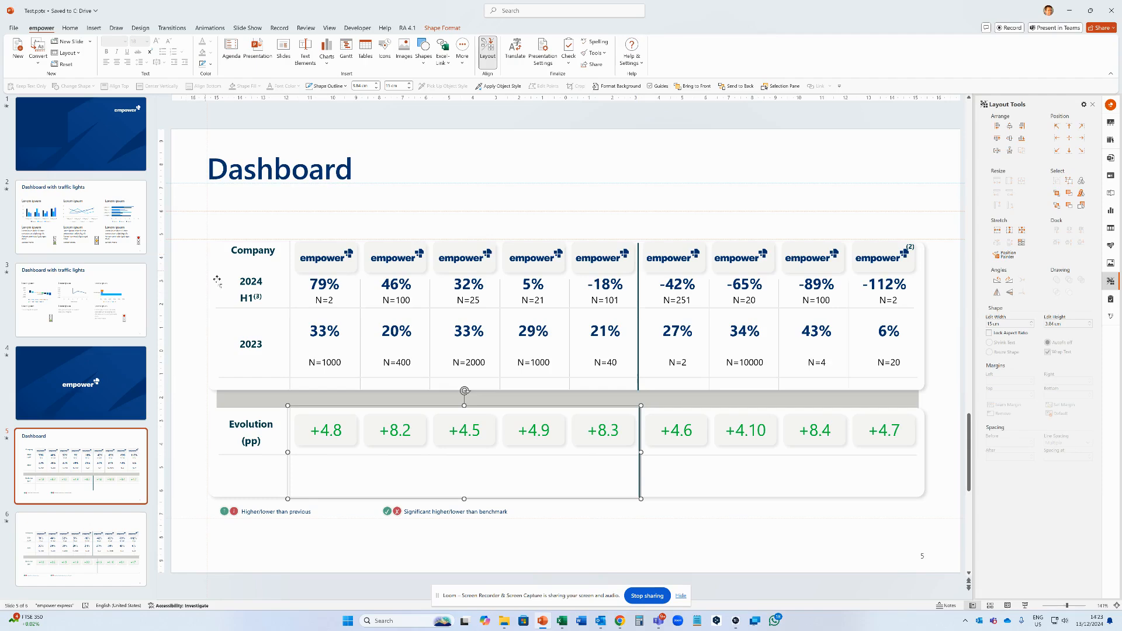
{"action": "key", "text": "alt+Tab"}
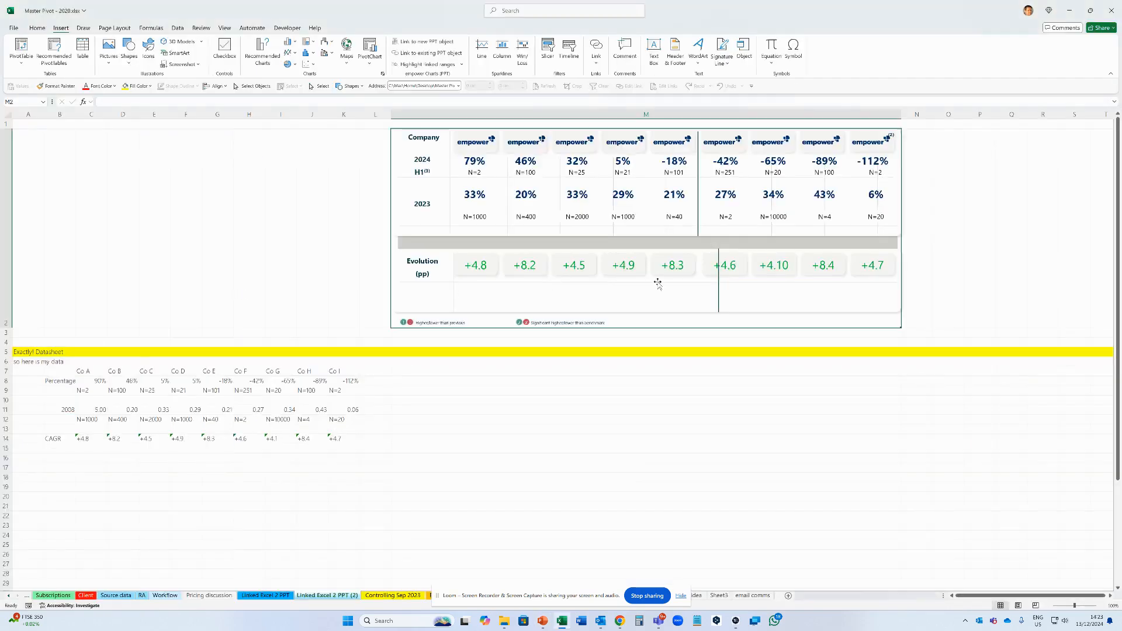
{"action": "left_click", "coordinate": [719, 283]}
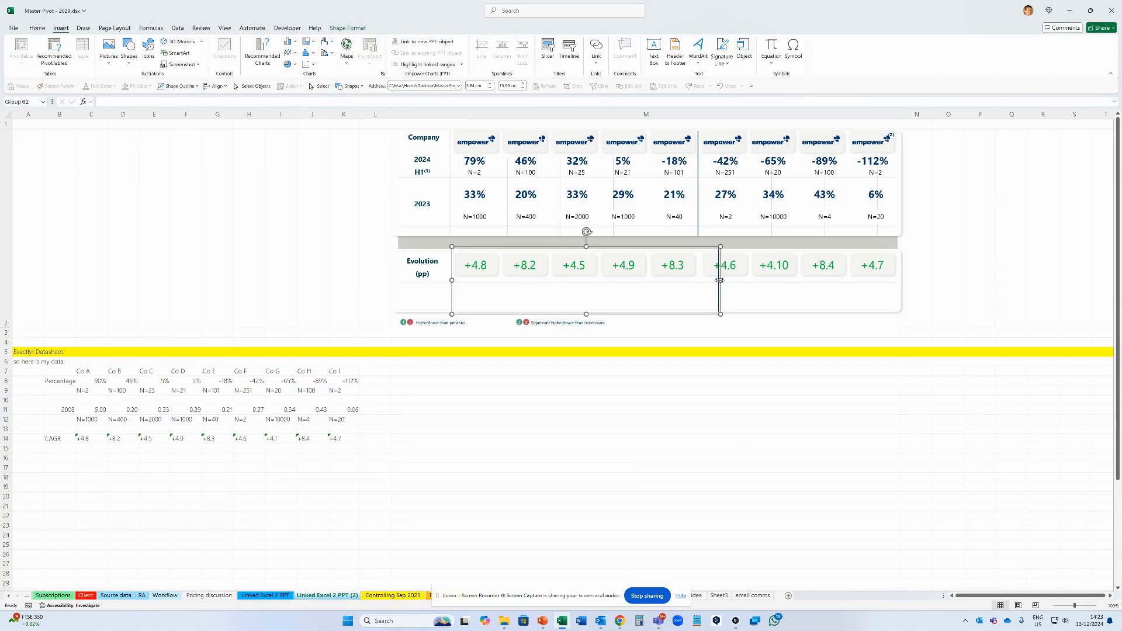
{"action": "left_click_drag", "start_coordinate": [719, 280], "coordinate": [700, 280]}
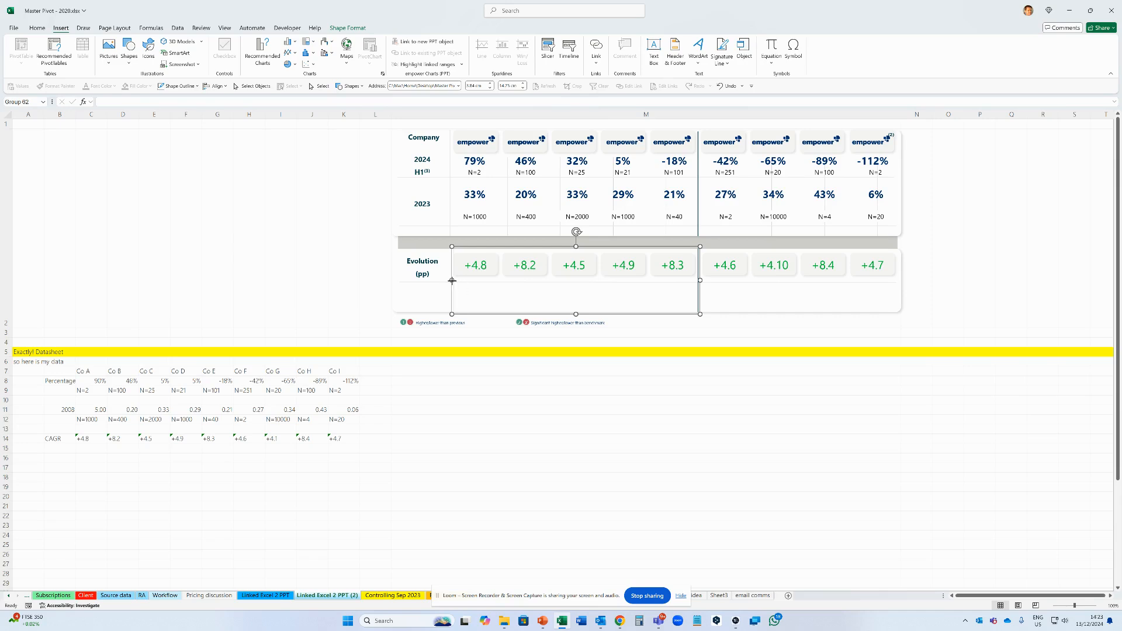
{"action": "left_click_drag", "start_coordinate": [451, 281], "coordinate": [449, 280]}
{"action": "left_click", "coordinate": [681, 239]}
{"action": "left_click", "coordinate": [612, 202]}
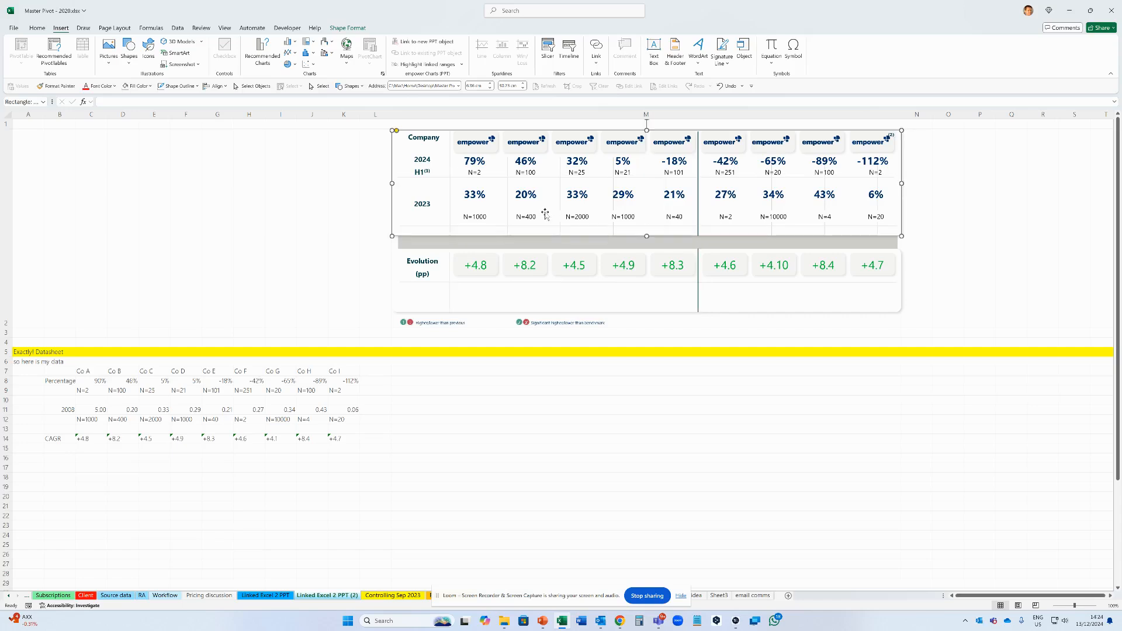
Switch to PowerPoint and examine the row and column separator lines of the original dashboard on slide 5
{"action": "key", "text": "alt+Tab"}
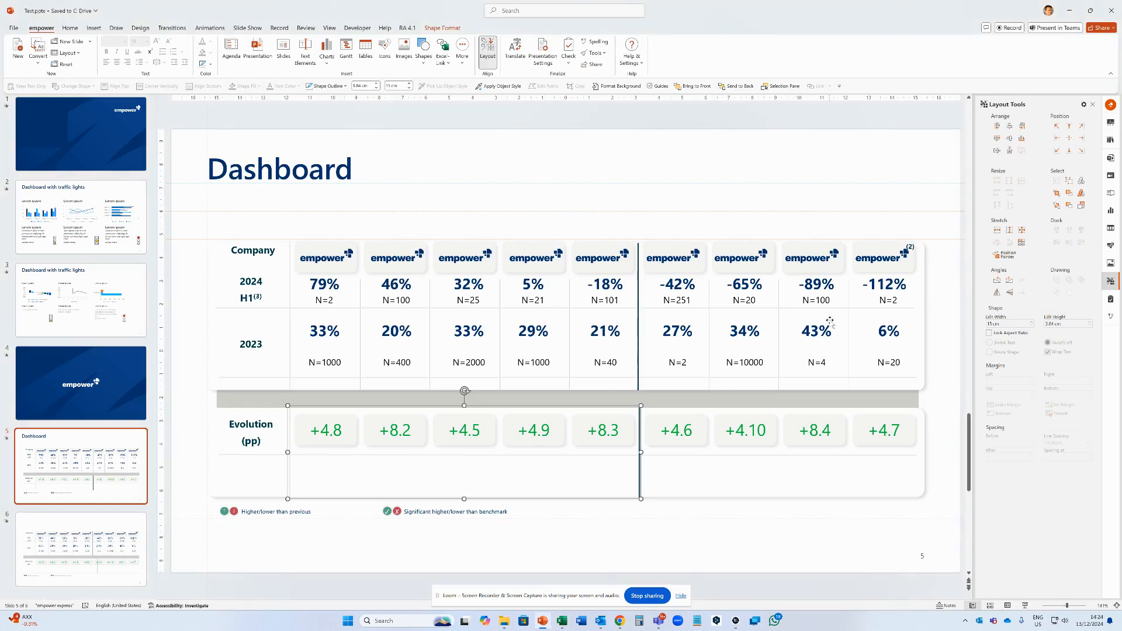
{"action": "left_click", "coordinate": [862, 308]}
{"action": "left_click", "coordinate": [839, 305]}
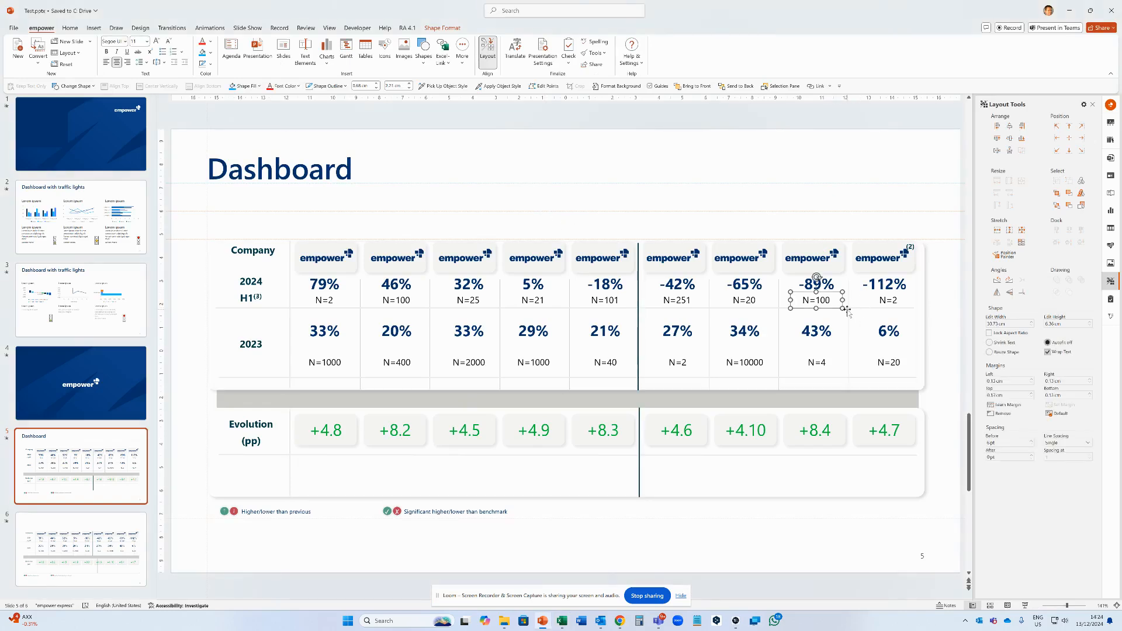
{"action": "left_click", "coordinate": [849, 303]}
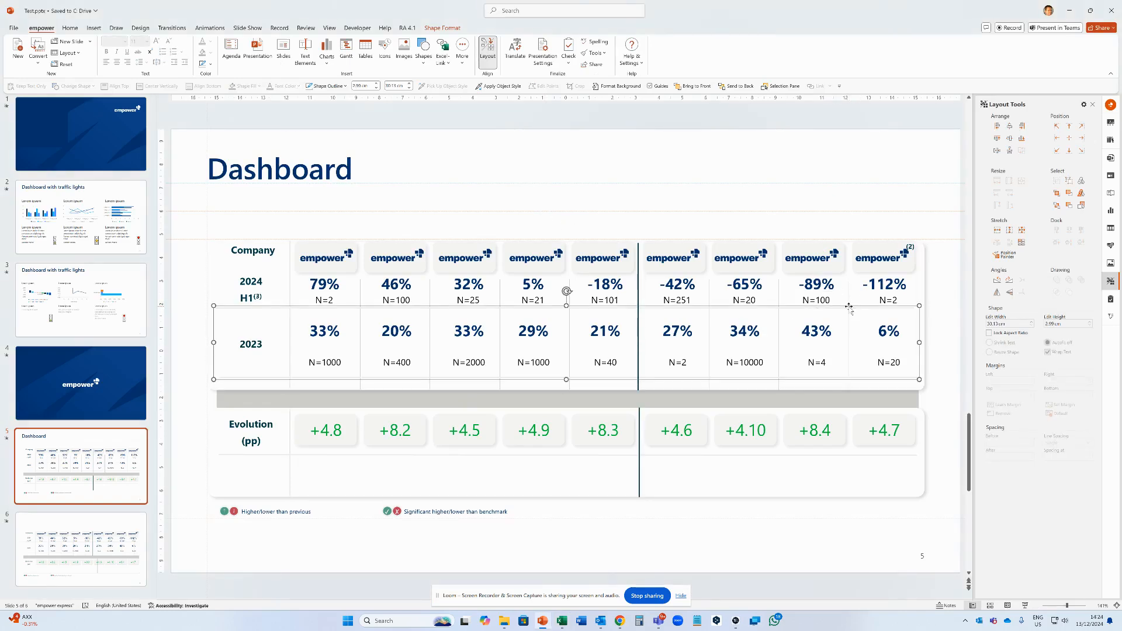
{"action": "key", "text": "Escape"}
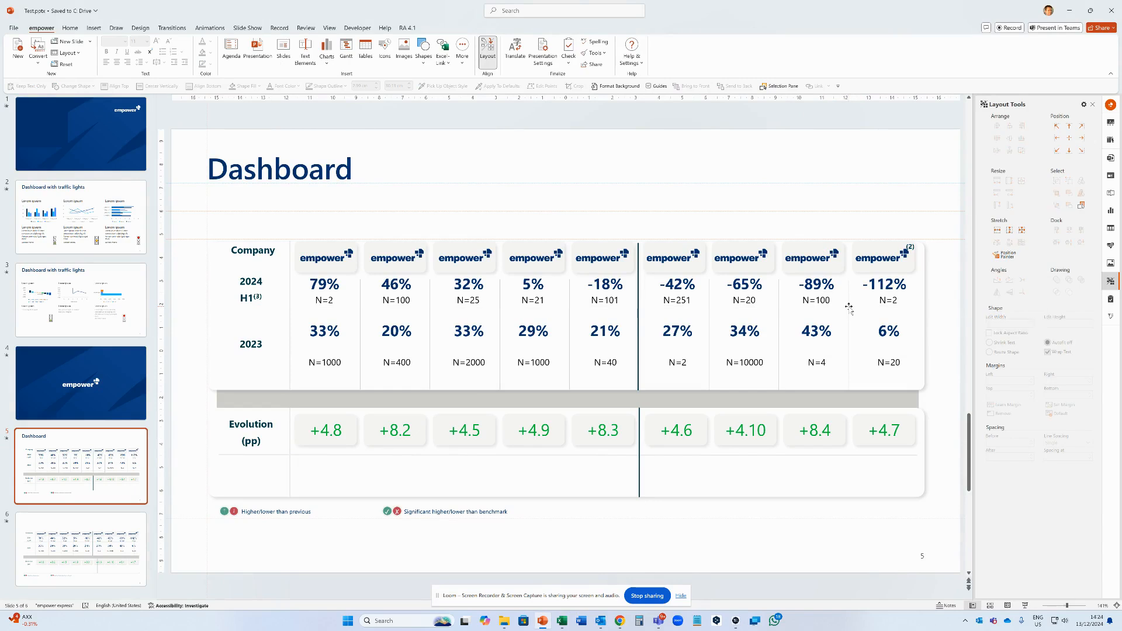
{"action": "left_click", "coordinate": [849, 307]}
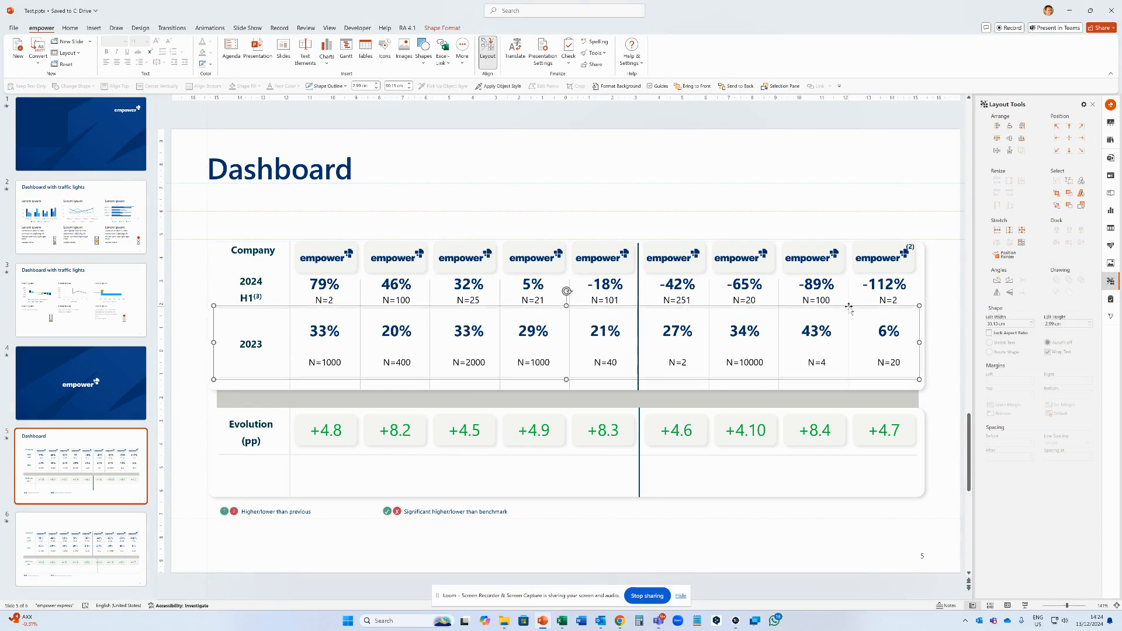
{"action": "left_click", "coordinate": [290, 275]}
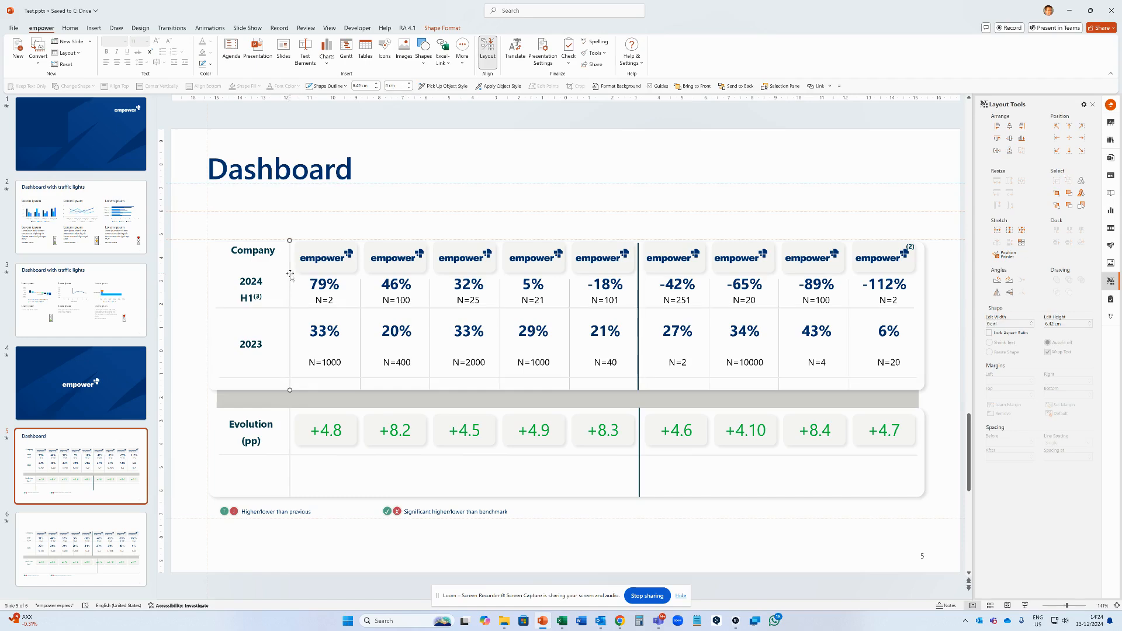
Return to Excel and ungroup the four thin column separator lines between the first five companies
{"action": "key", "text": "alt+Tab"}
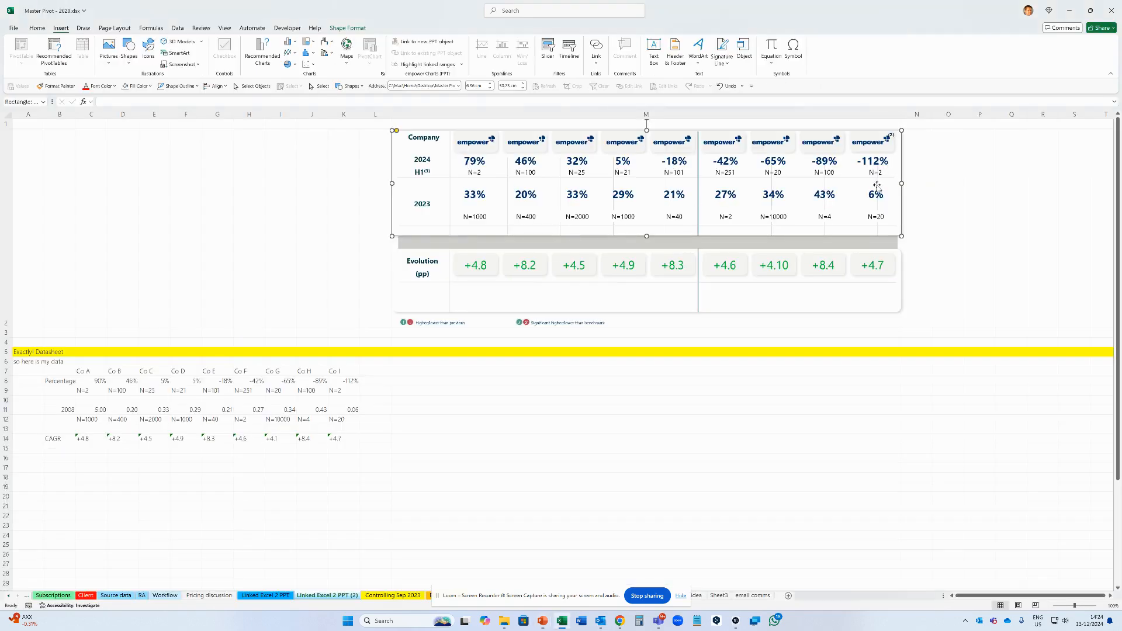
{"action": "left_click", "coordinate": [473, 165]}
{"action": "left_click", "coordinate": [666, 184]}
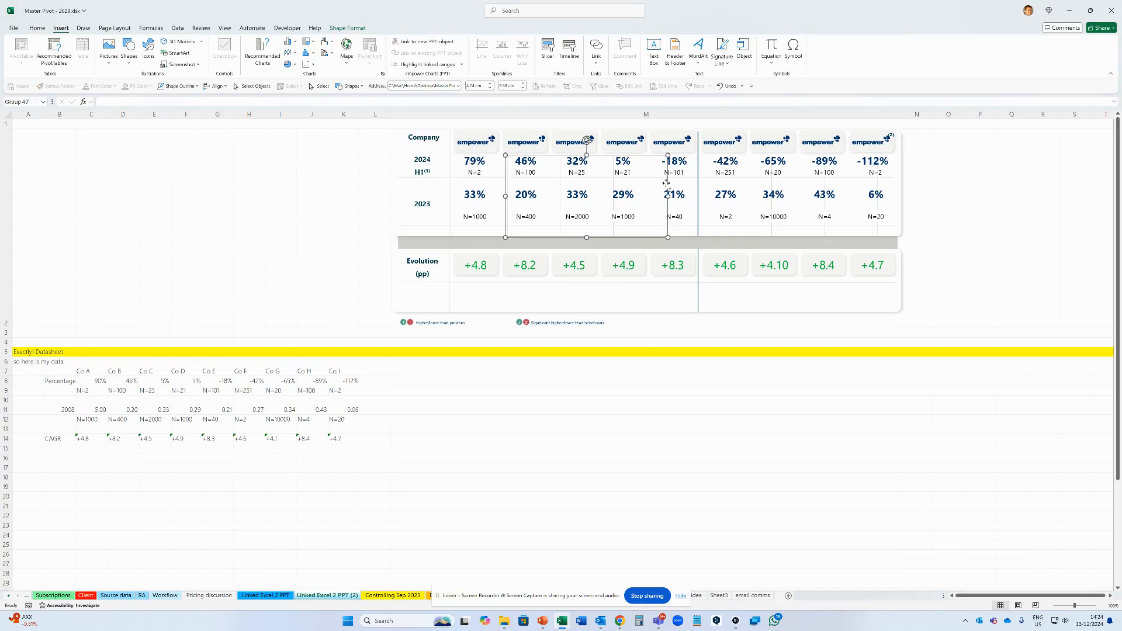
{"action": "key", "text": "Escape"}
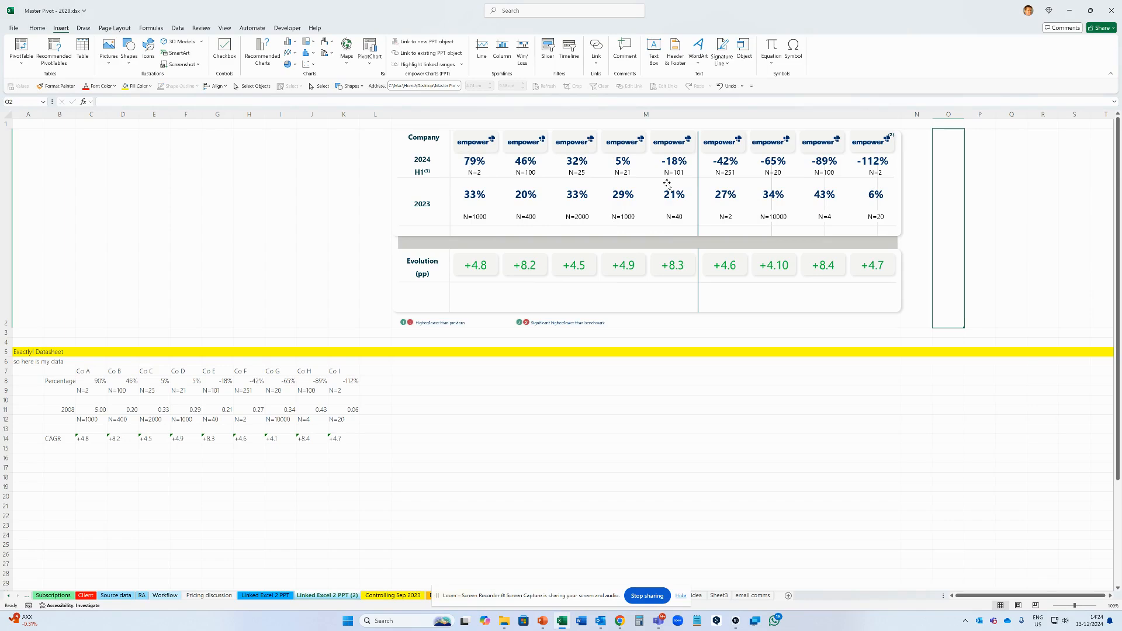
{"action": "left_click", "coordinate": [667, 183]}
{"action": "right_click", "coordinate": [628, 156]}
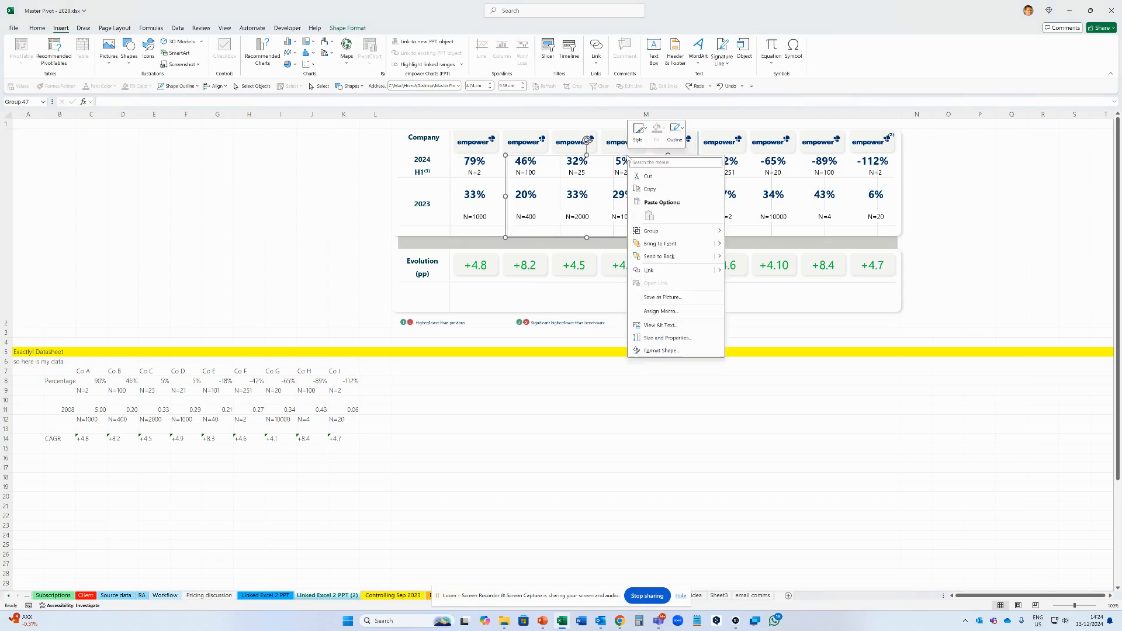
{"action": "mouse_move", "coordinate": [711, 231]}
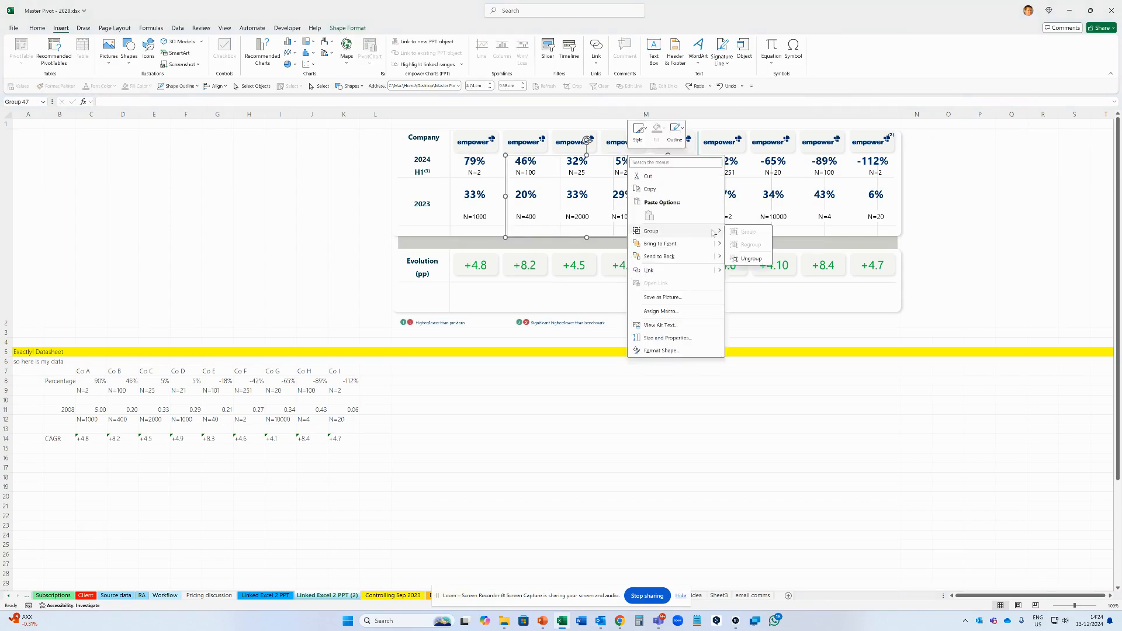
{"action": "left_click", "coordinate": [751, 259]}
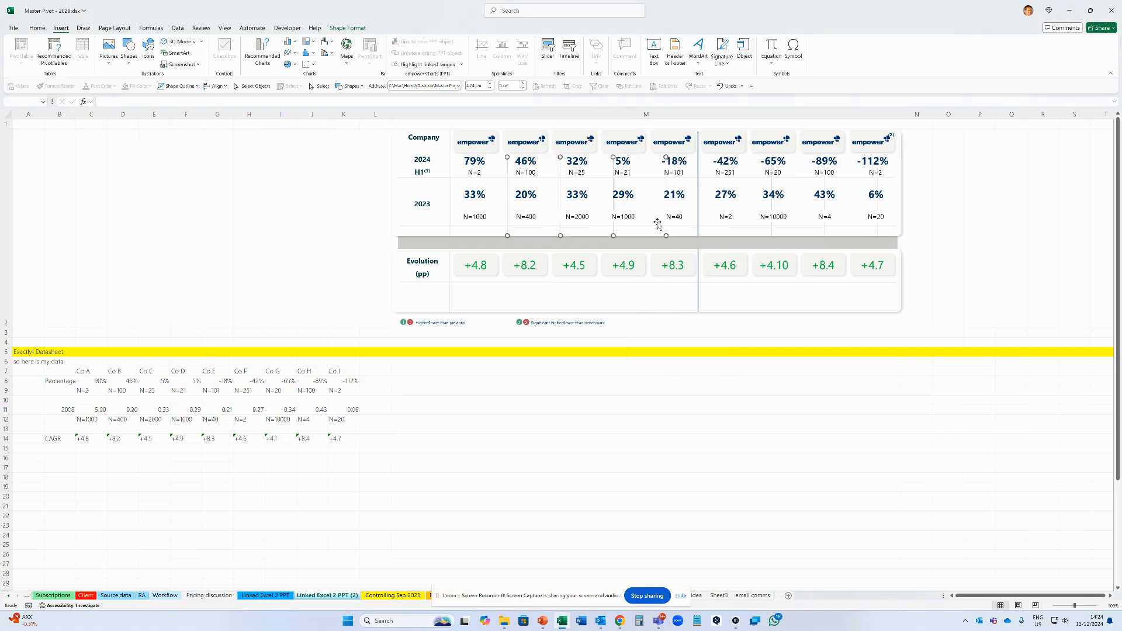
Select the separator line crossing the fifth company column and nudge it left into the gap after the fourth company
{"action": "left_click", "coordinate": [665, 182]}
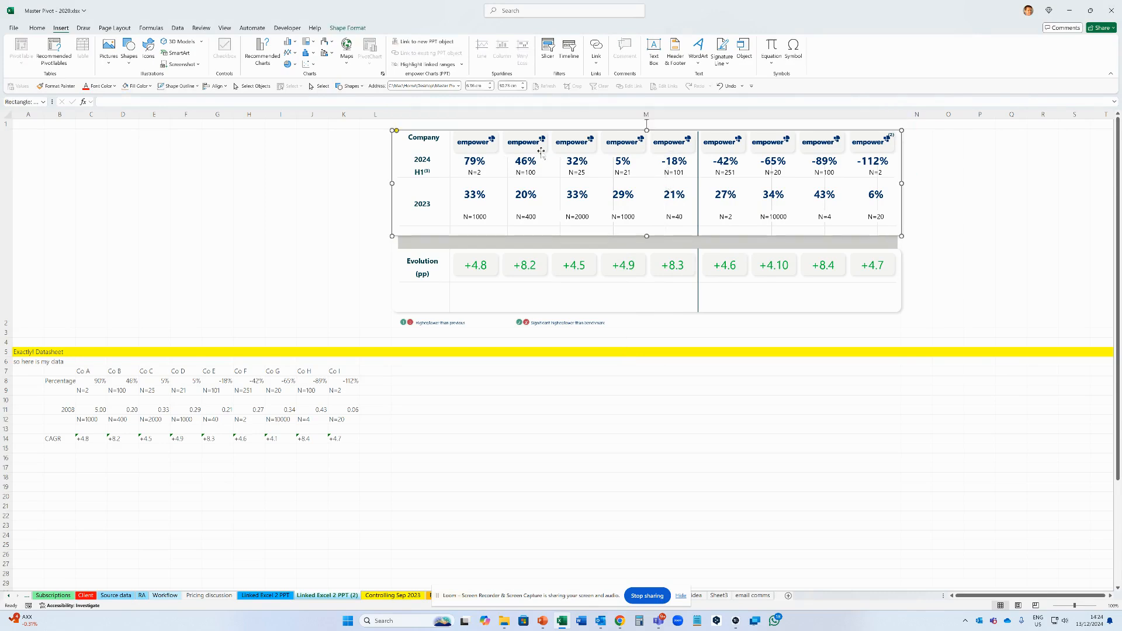
{"action": "left_click", "coordinate": [236, 86]}
{"action": "left_click_drag", "start_coordinate": [659, 123], "coordinate": [678, 250]}
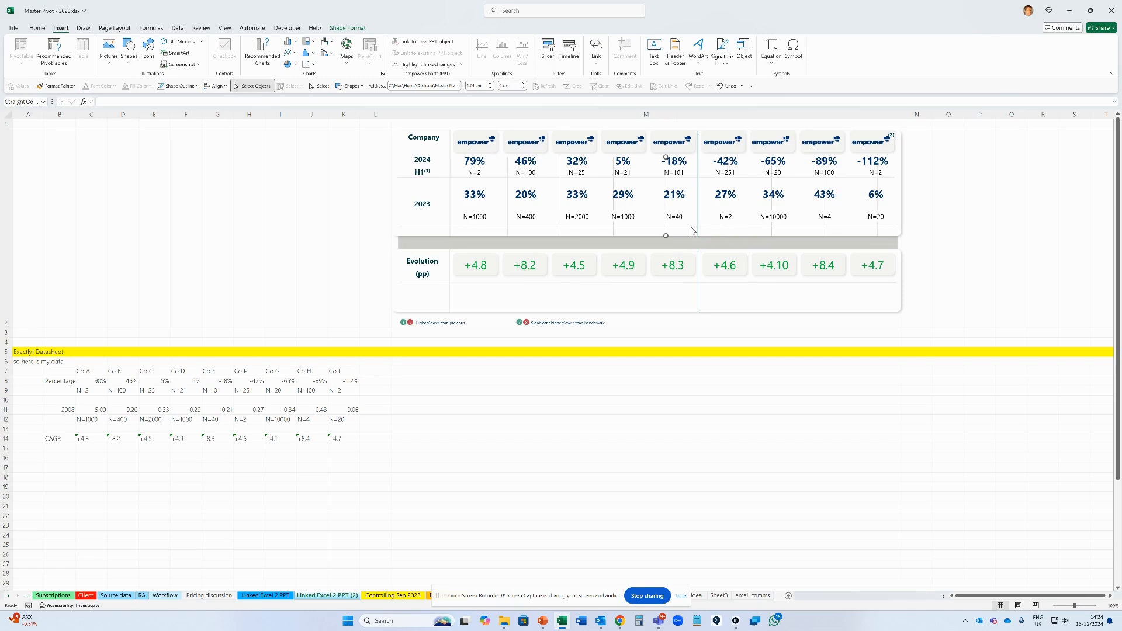
{"action": "key", "text": "Left"}
{"action": "key", "text": "Left"}
{"action": "key", "text": "Left"}
{"action": "key", "text": "Left"}
{"action": "key", "text": "Left"}
Add the other three column separator lines to the selection and distribute all four horizontally
{"action": "left_click_drag", "start_coordinate": [600, 128], "coordinate": [635, 266]}
{"action": "left_click_drag", "start_coordinate": [549, 126], "coordinate": [569, 250]}
{"action": "left_click_drag", "start_coordinate": [496, 123], "coordinate": [531, 256]}
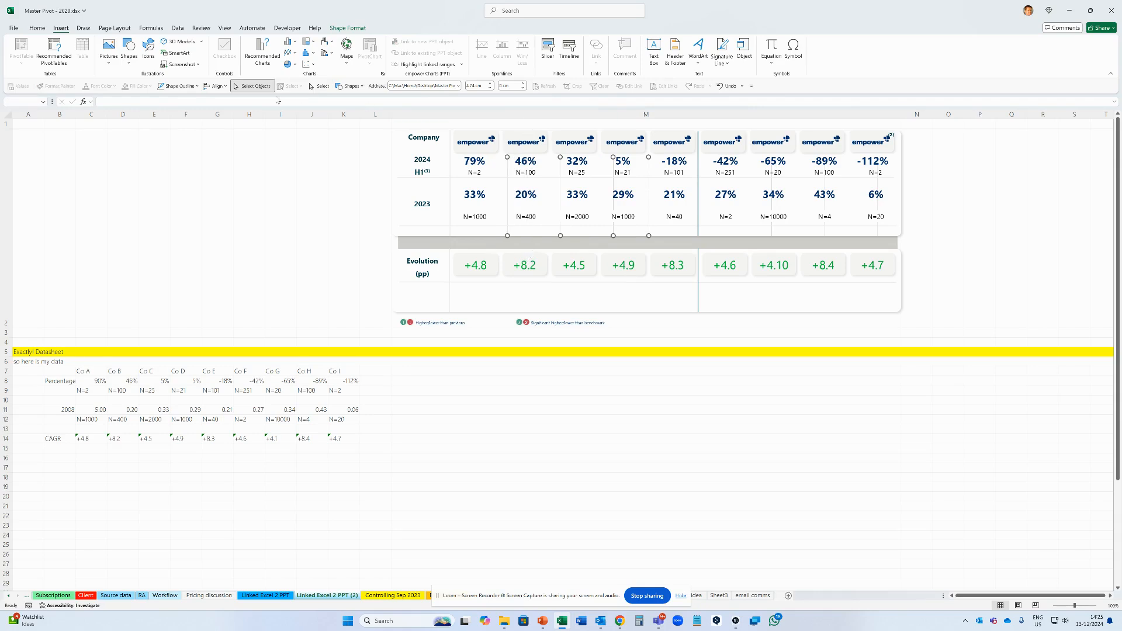
{"action": "left_click", "coordinate": [216, 86]}
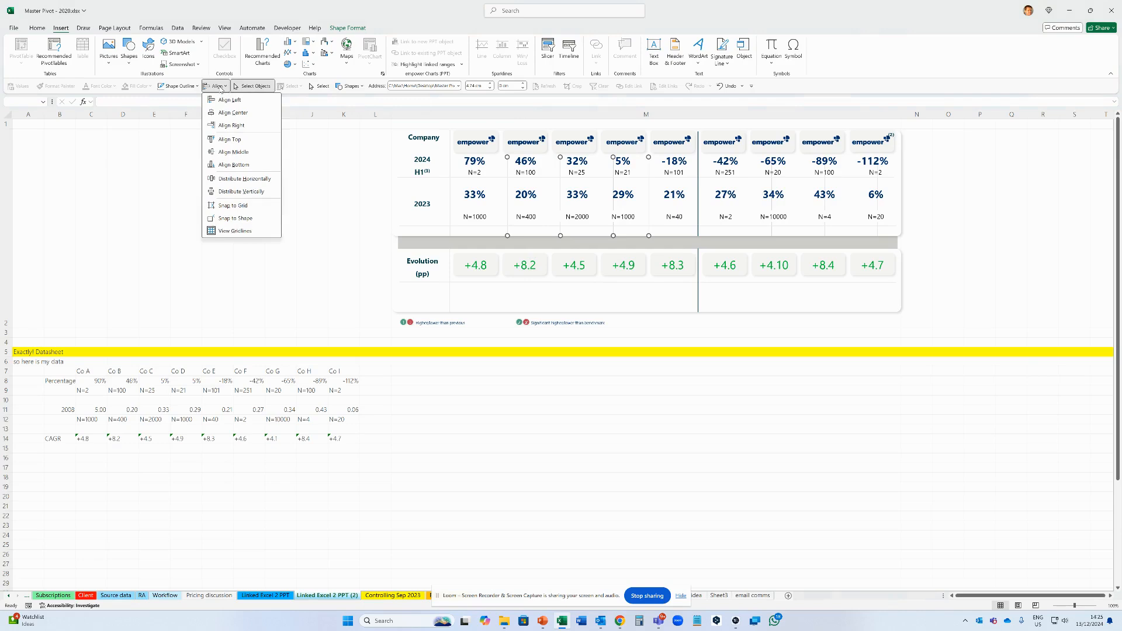
{"action": "left_click", "coordinate": [225, 181]}
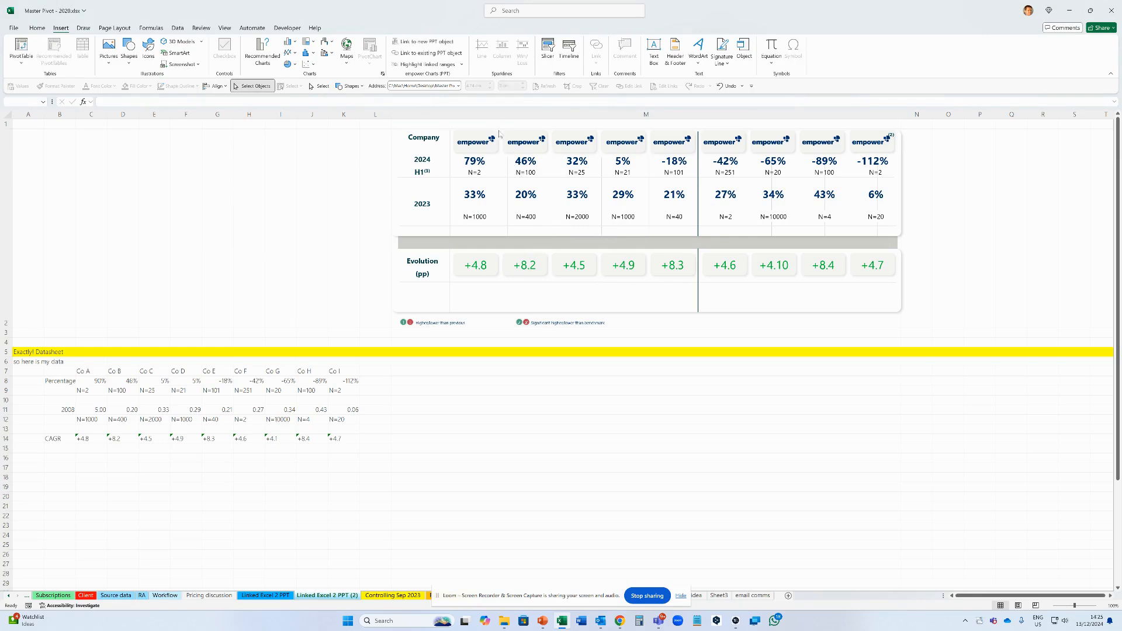
Nudge the first column separator line left so it sits between the 79% and 46% columns
{"action": "left_click", "coordinate": [508, 228]}
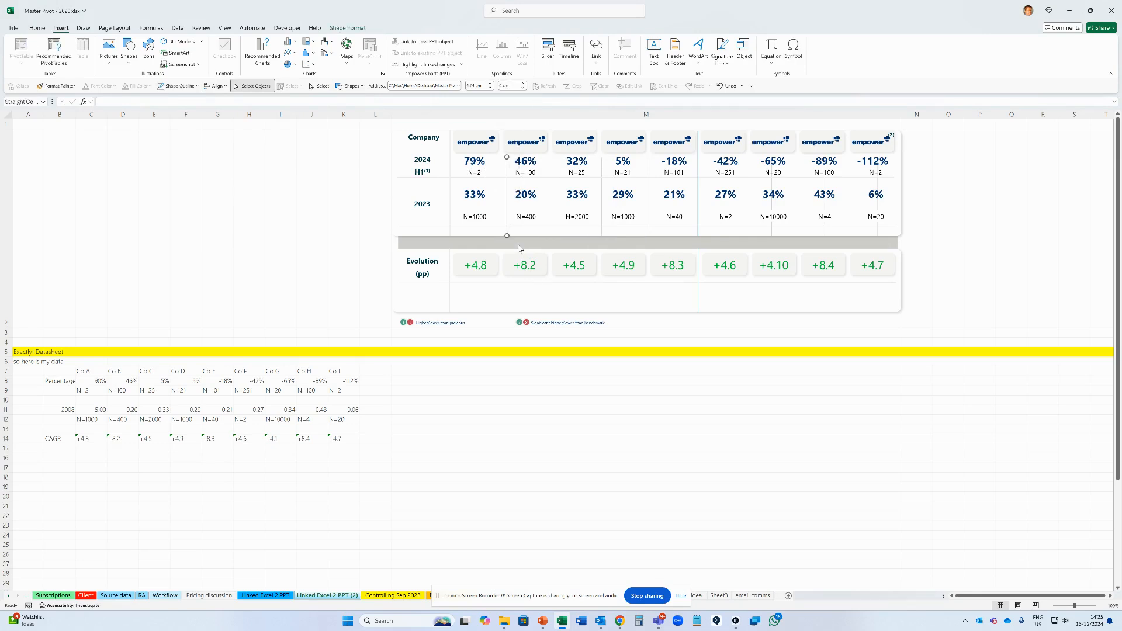
{"action": "key", "text": "Left"}
{"action": "key", "text": "Left"}
{"action": "key", "text": "Left"}
{"action": "key", "text": "Left"}
{"action": "key", "text": "Left"}
{"action": "key", "text": "Right"}
Add the second, third and fourth column separator lines to the selection, distribute all four horizontally, and leave object selection mode
{"action": "left_click_drag", "start_coordinate": [550, 123], "coordinate": [576, 262]}
{"action": "left_click_drag", "start_coordinate": [593, 124], "coordinate": [617, 256]}
{"action": "left_click_drag", "start_coordinate": [642, 124], "coordinate": [659, 262]}
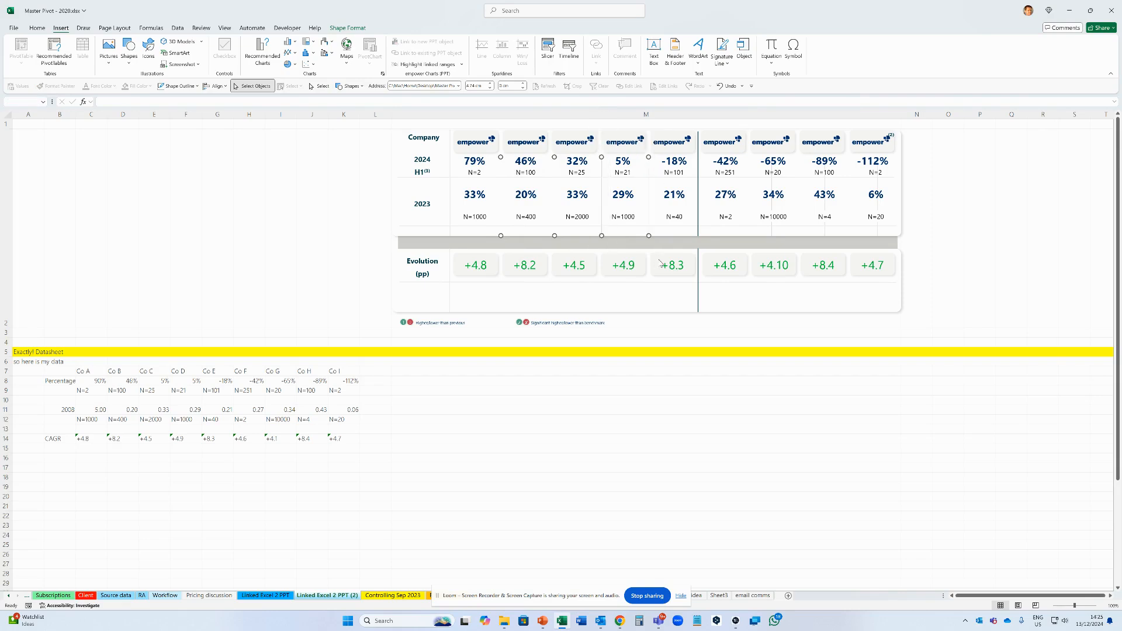
{"action": "left_click", "coordinate": [217, 86]}
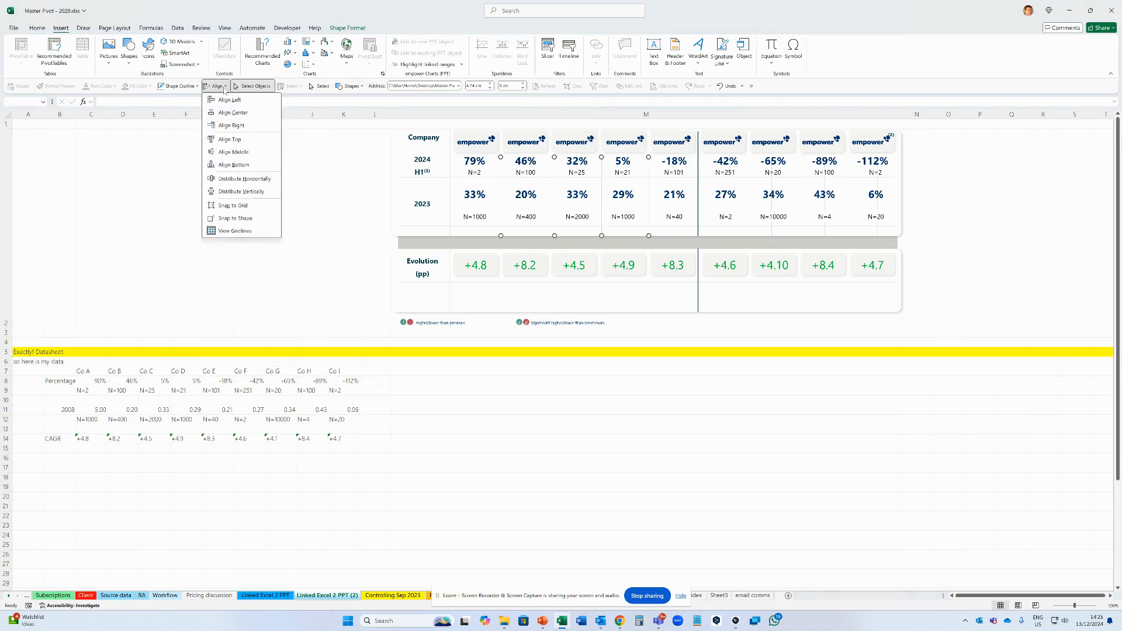
{"action": "left_click", "coordinate": [214, 178]}
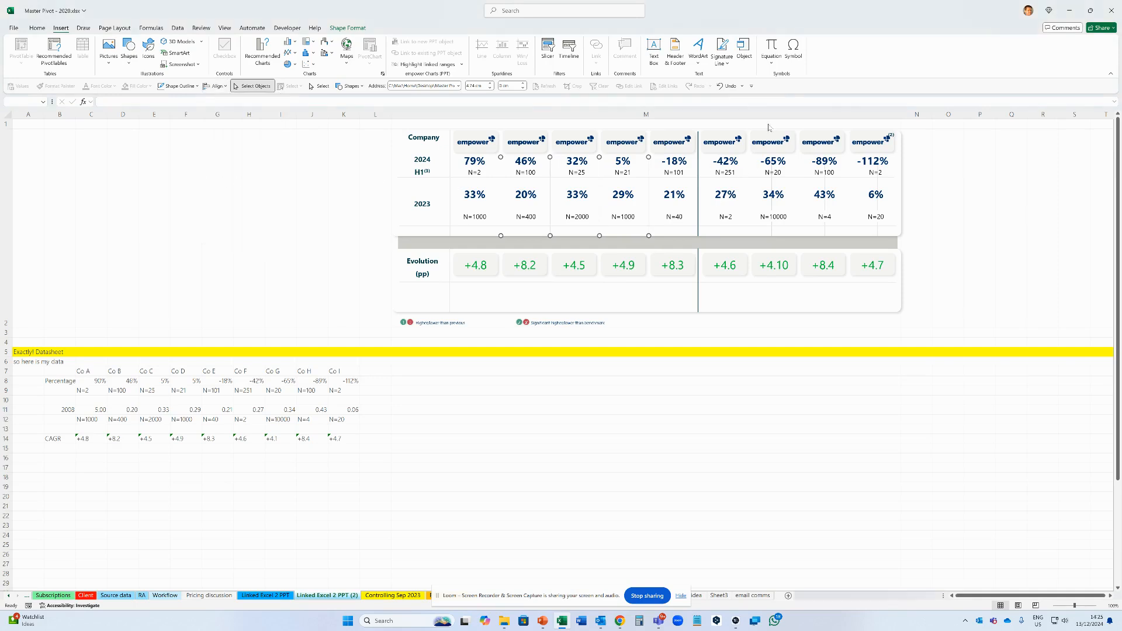
{"action": "left_click", "coordinate": [329, 133]}
{"action": "left_click", "coordinate": [252, 86]}
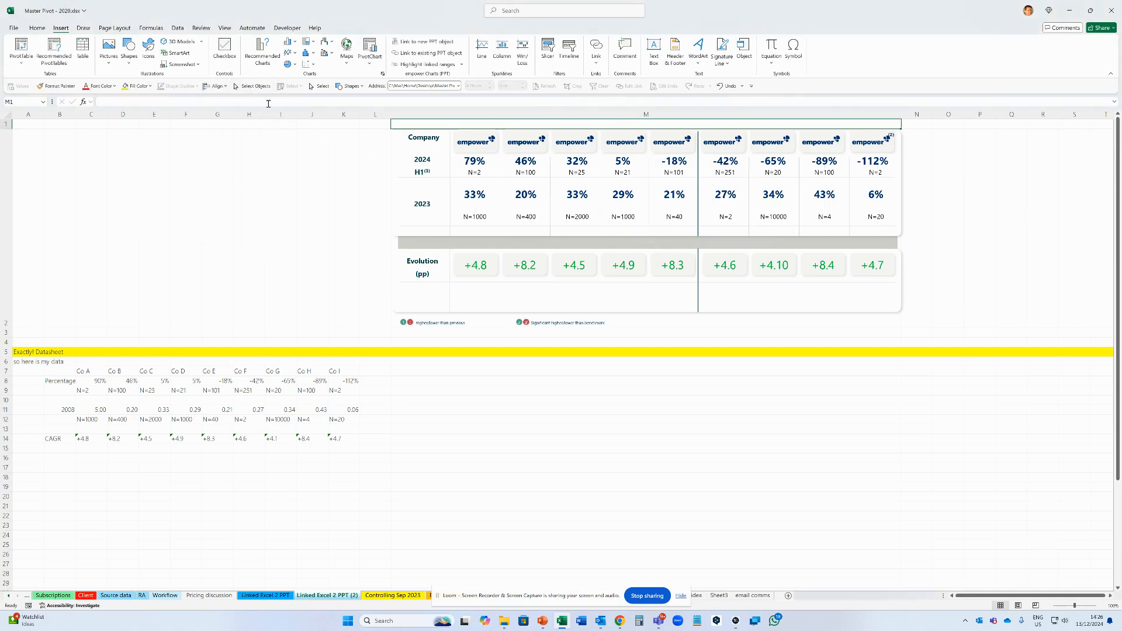
Switch to PowerPoint to view the original Dashboard slide, and return to the Excel workbook
{"action": "left_click", "coordinate": [92, 372]}
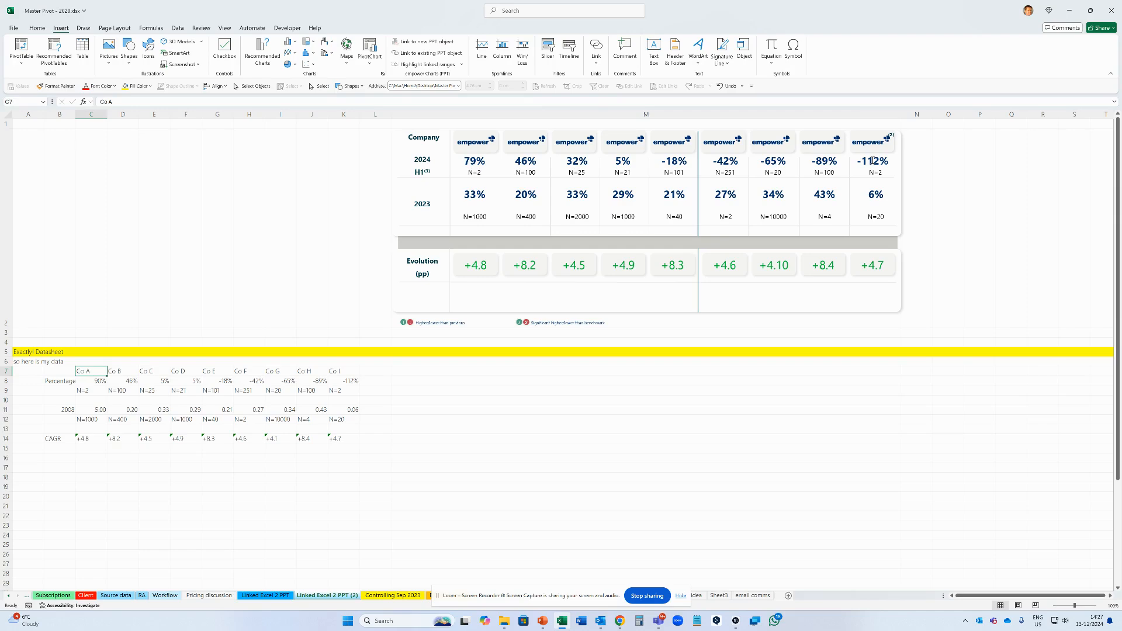
{"action": "key", "text": "alt+Tab"}
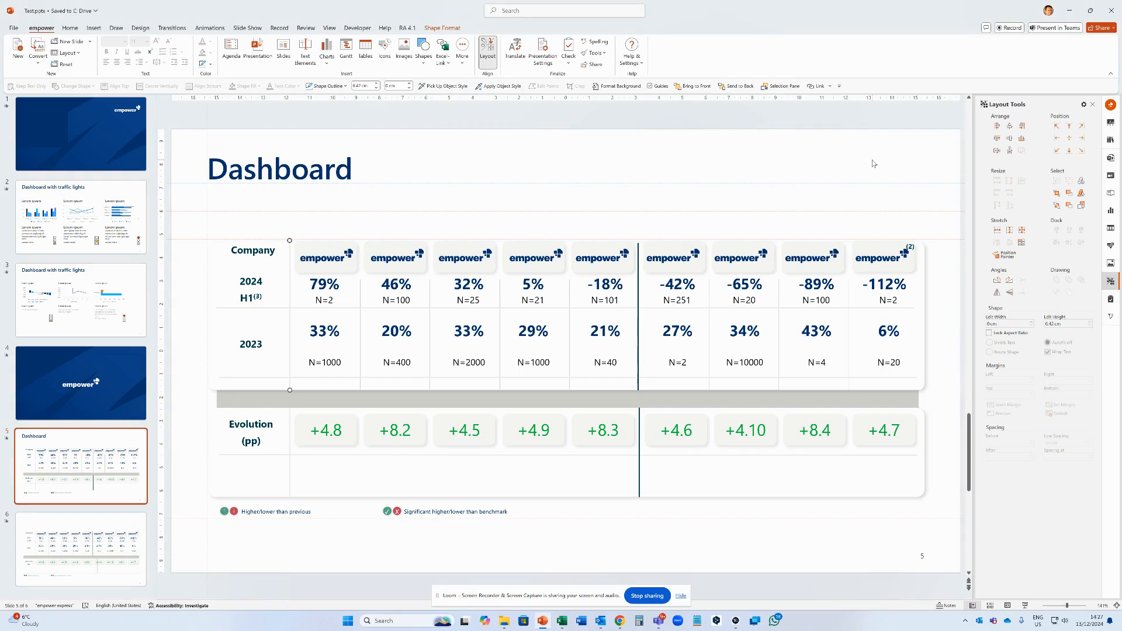
{"action": "key", "text": "alt+Tab"}
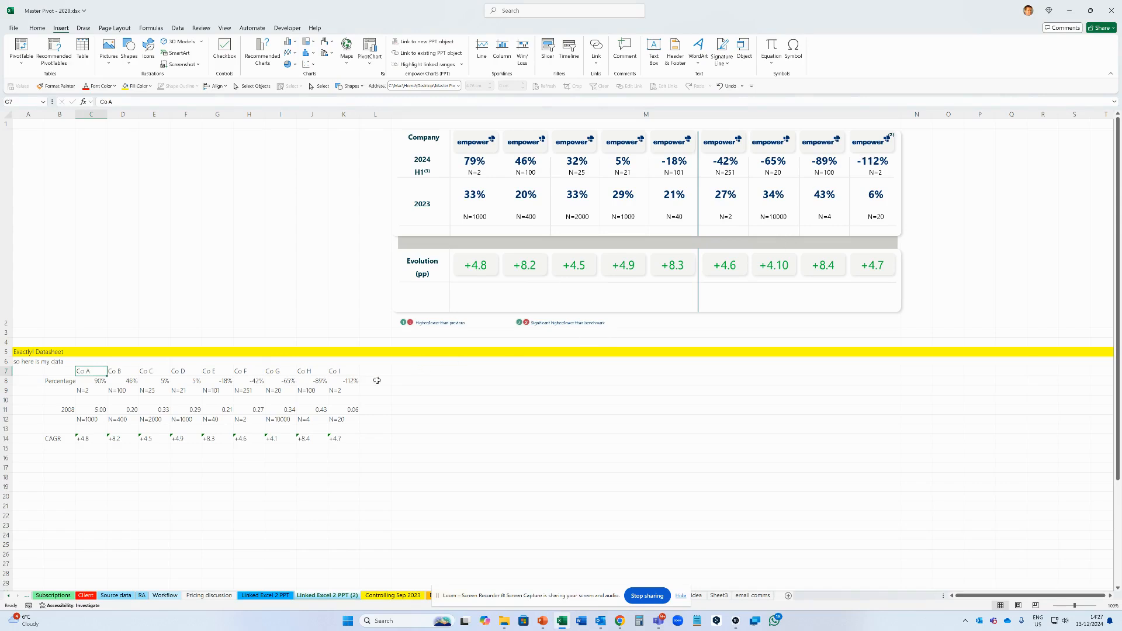
Set the Co I percentage in cell K8 to 80%
{"action": "left_click", "coordinate": [347, 382]}
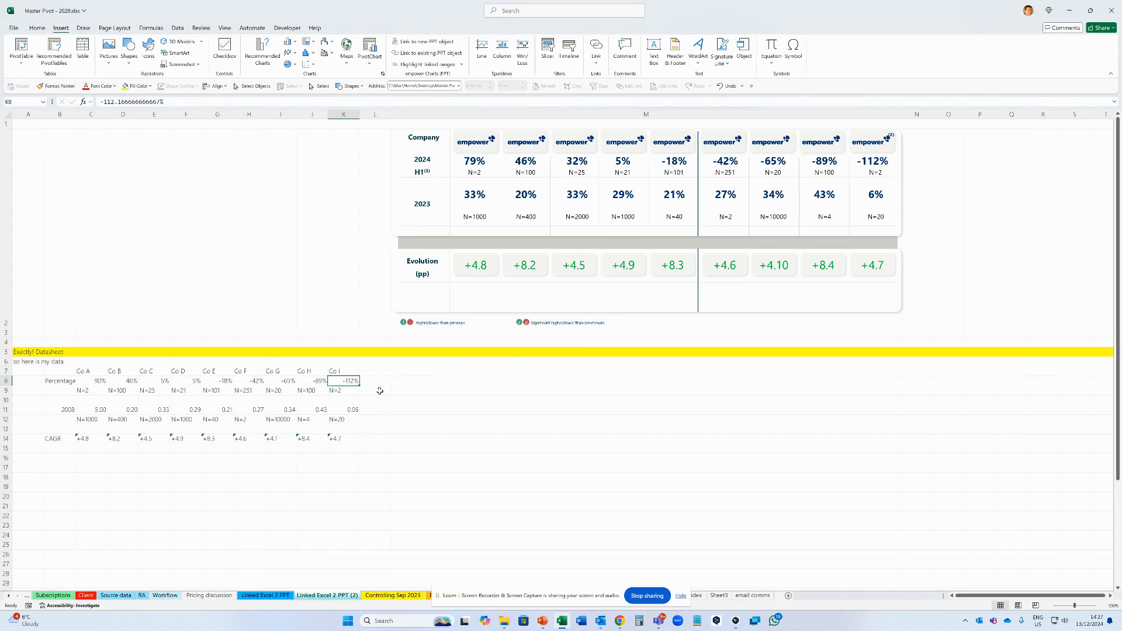
{"action": "type", "text": "80"}
{"action": "key", "text": "Return"}
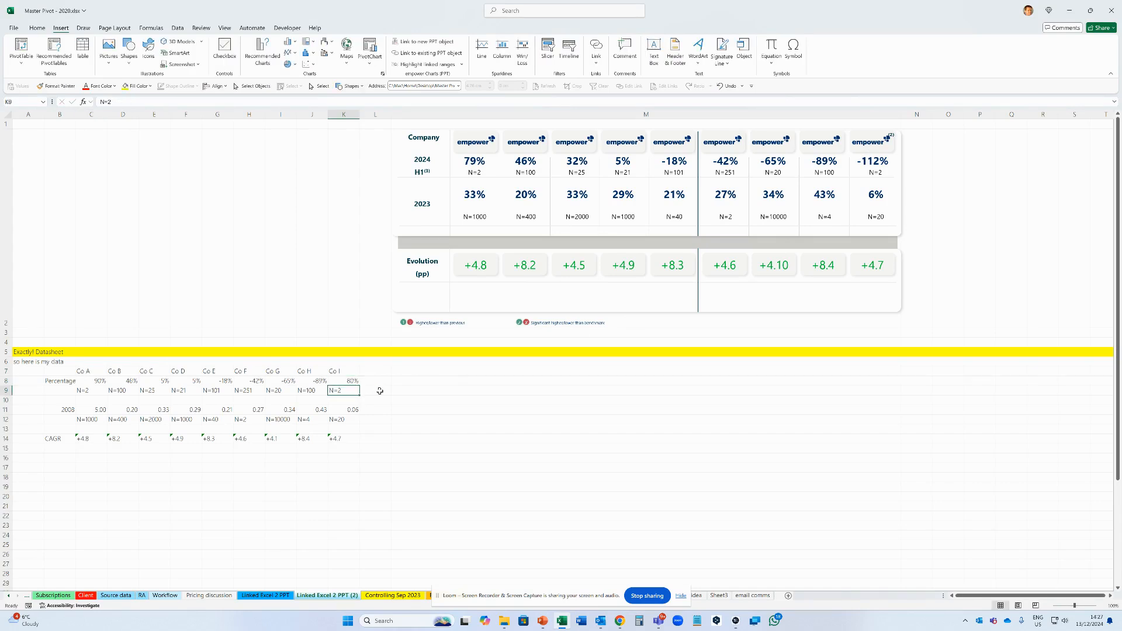
{"action": "key", "text": "Up"}
{"action": "key", "text": "Left"}
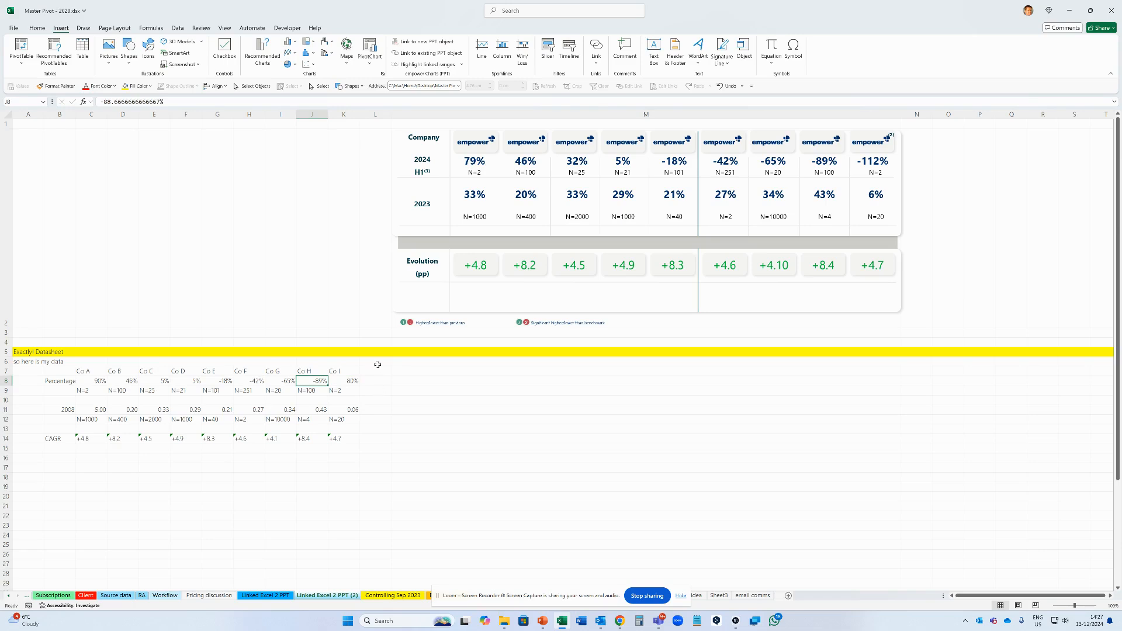
Link the first company's 2024 percentage text box, reading 79%, to the Co A percentage in cell C8
{"action": "left_click", "coordinate": [476, 162]}
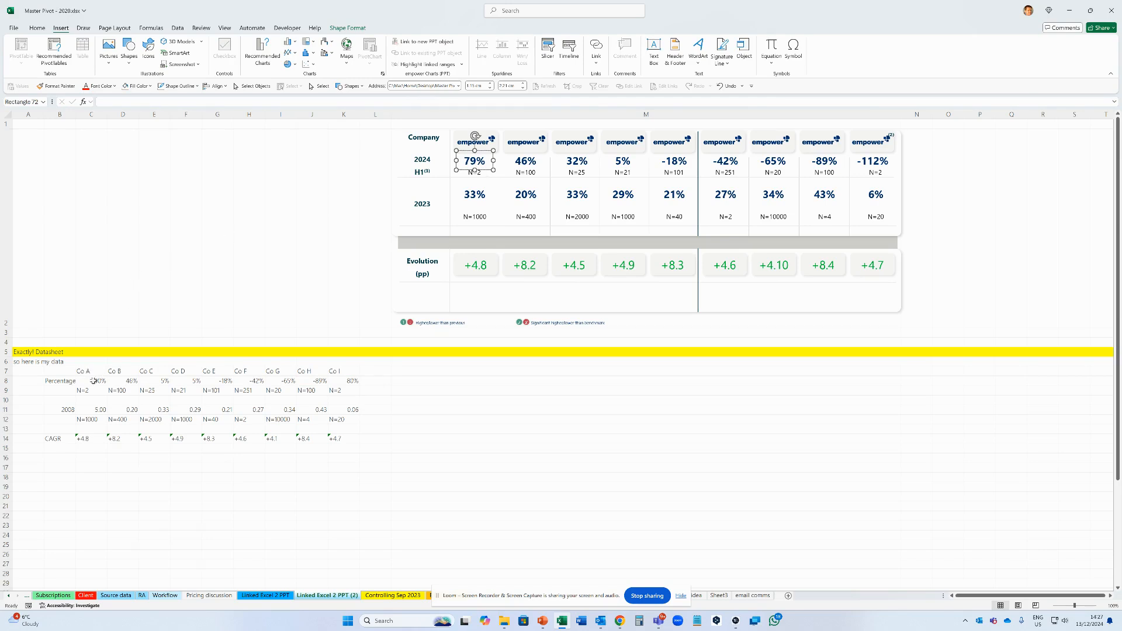
{"action": "left_click", "coordinate": [109, 102]}
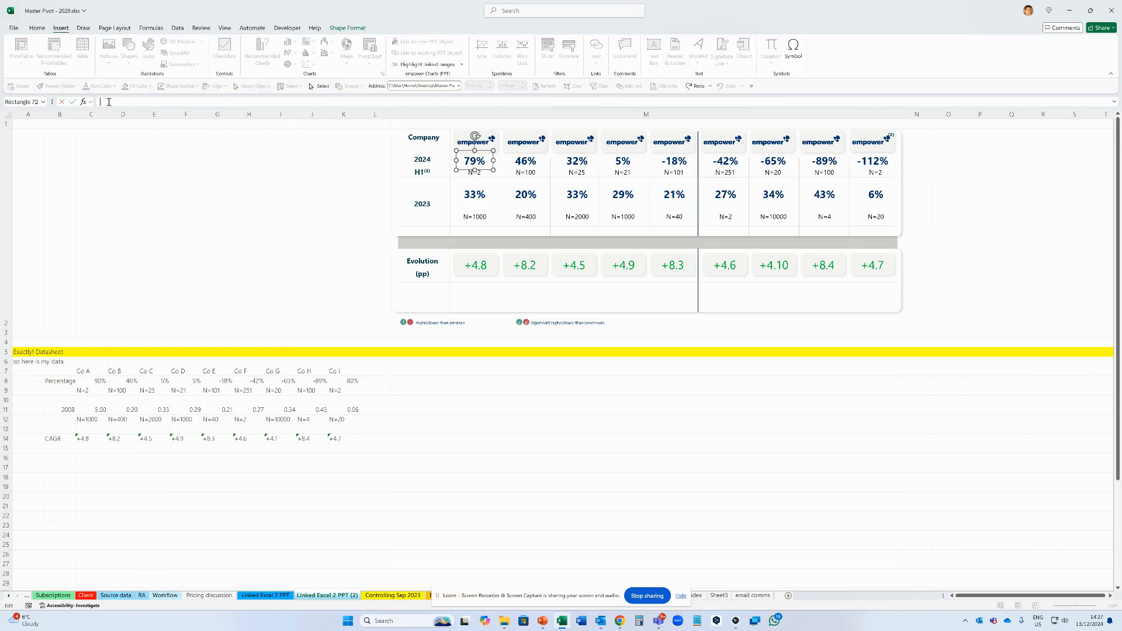
{"action": "type", "text": "="}
{"action": "left_click", "coordinate": [97, 379]}
{"action": "key", "text": "Return"}
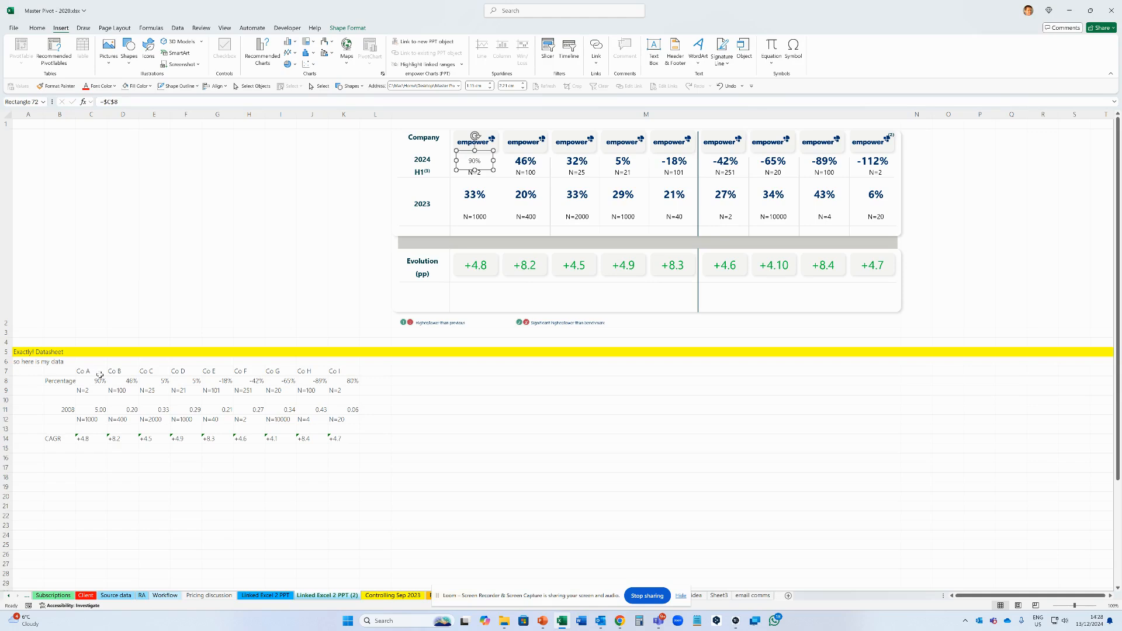
Link the second company's 2024 percentage text box to the Co B percentage in cell D8
{"action": "left_click", "coordinate": [533, 164]}
{"action": "left_click", "coordinate": [109, 102]}
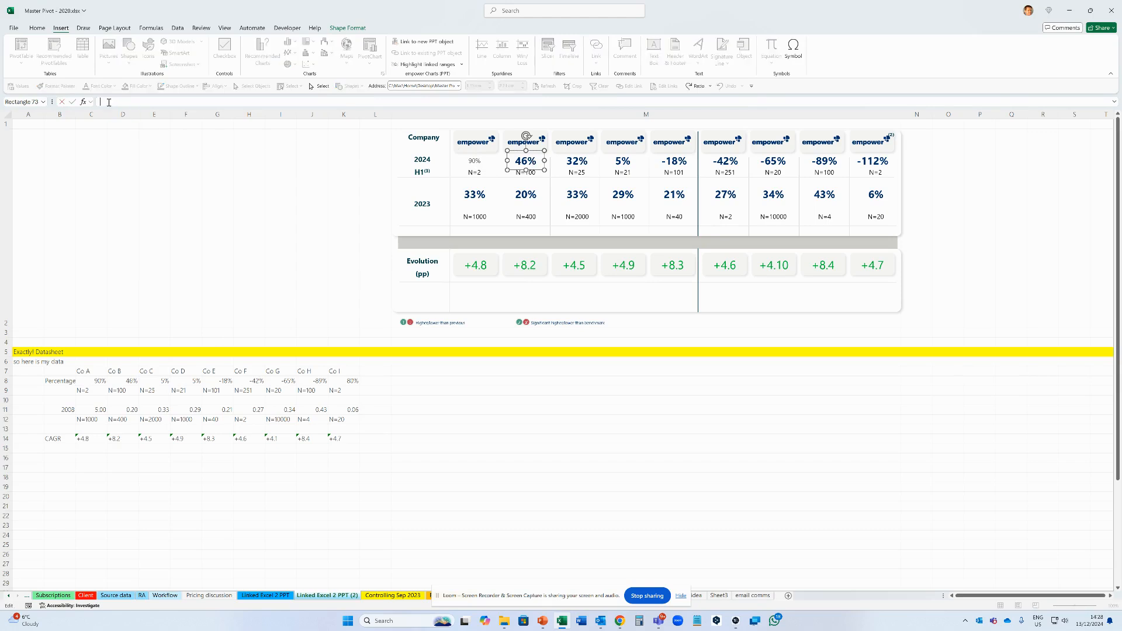
{"action": "type", "text": "="}
{"action": "left_click", "coordinate": [121, 381]}
{"action": "key", "text": "Return"}
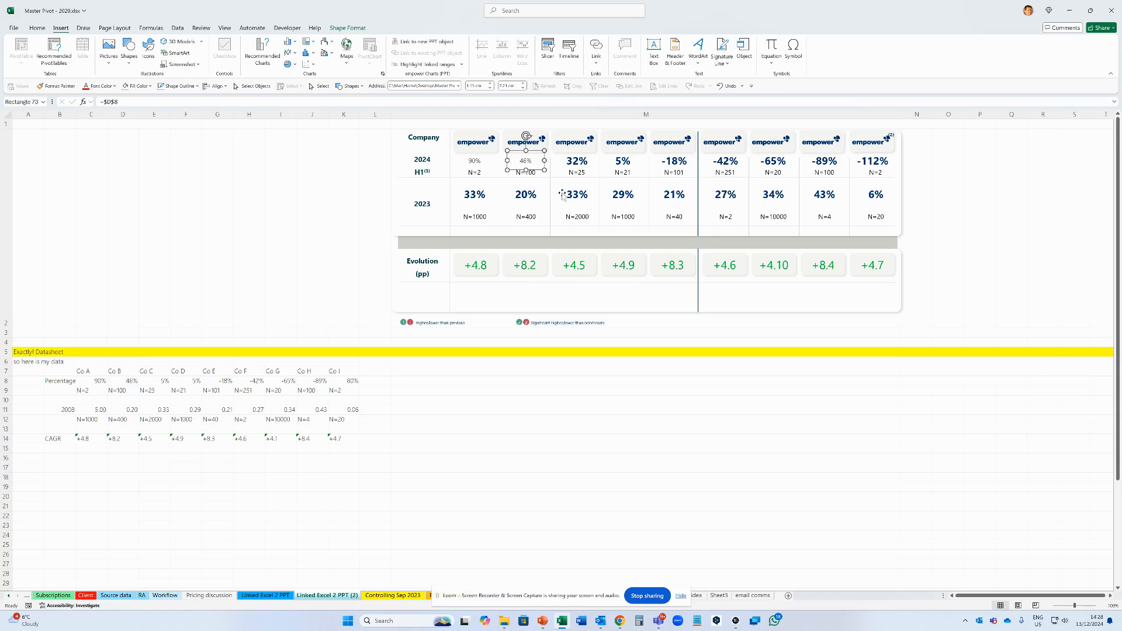
Link the third company's 2024 percentage text box to the Co C percentage in cell E8
{"action": "left_click", "coordinate": [576, 163]}
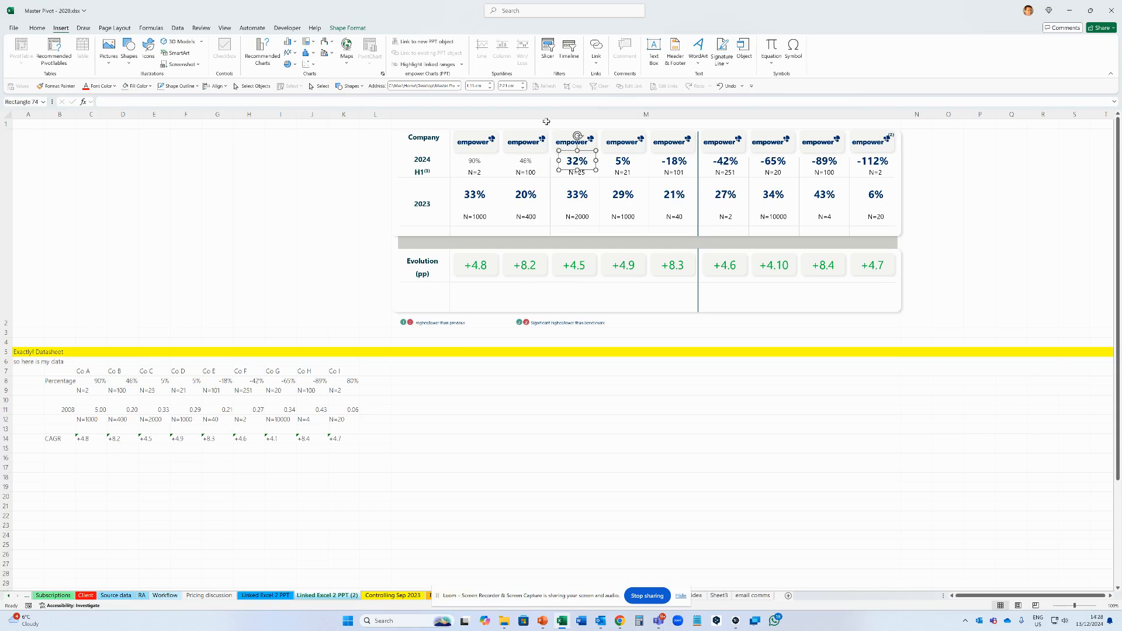
{"action": "left_click", "coordinate": [528, 102]}
{"action": "type", "text": "="}
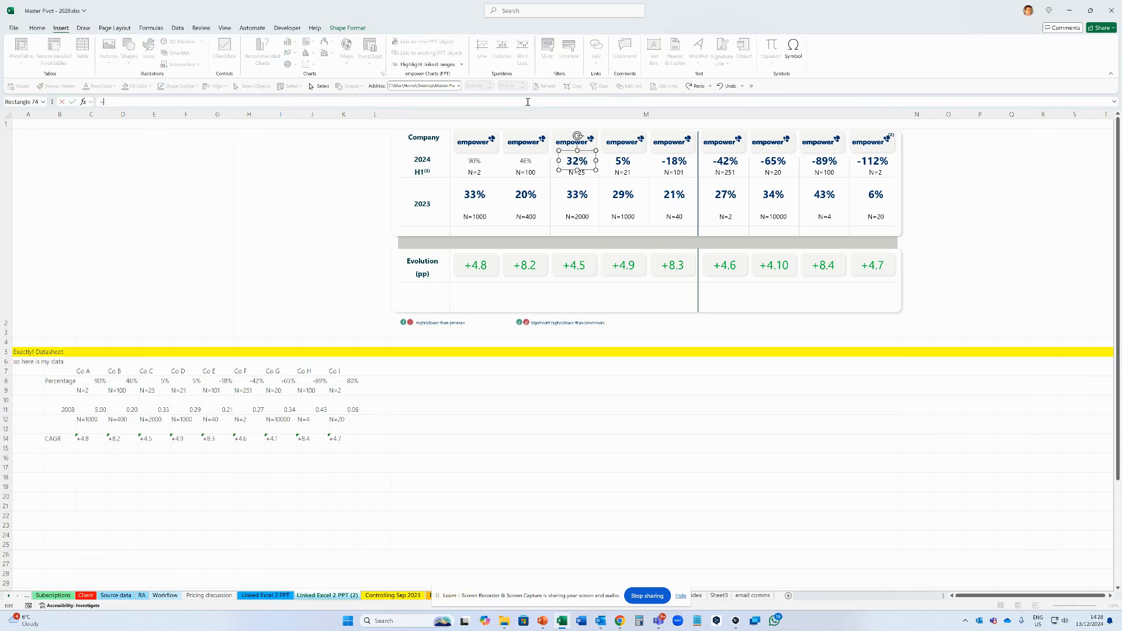
{"action": "left_click", "coordinate": [161, 382]}
{"action": "key", "text": "Return"}
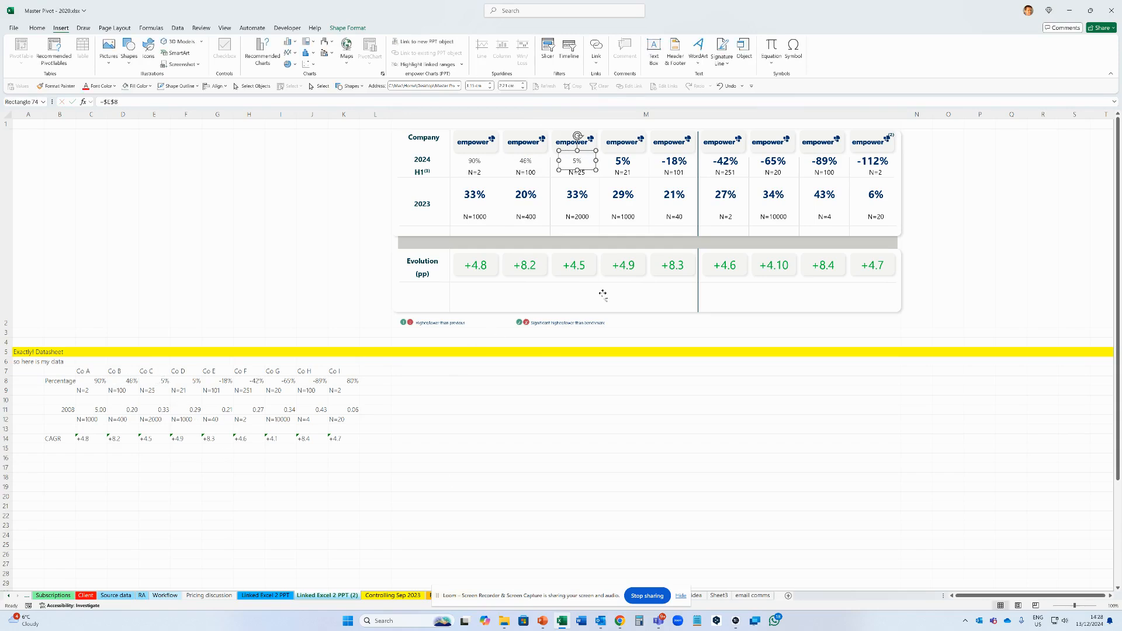
Link the fourth company's 2024 percentage text box to the Co D percentage in cell F8
{"action": "left_click", "coordinate": [625, 155]}
{"action": "left_click", "coordinate": [627, 152]}
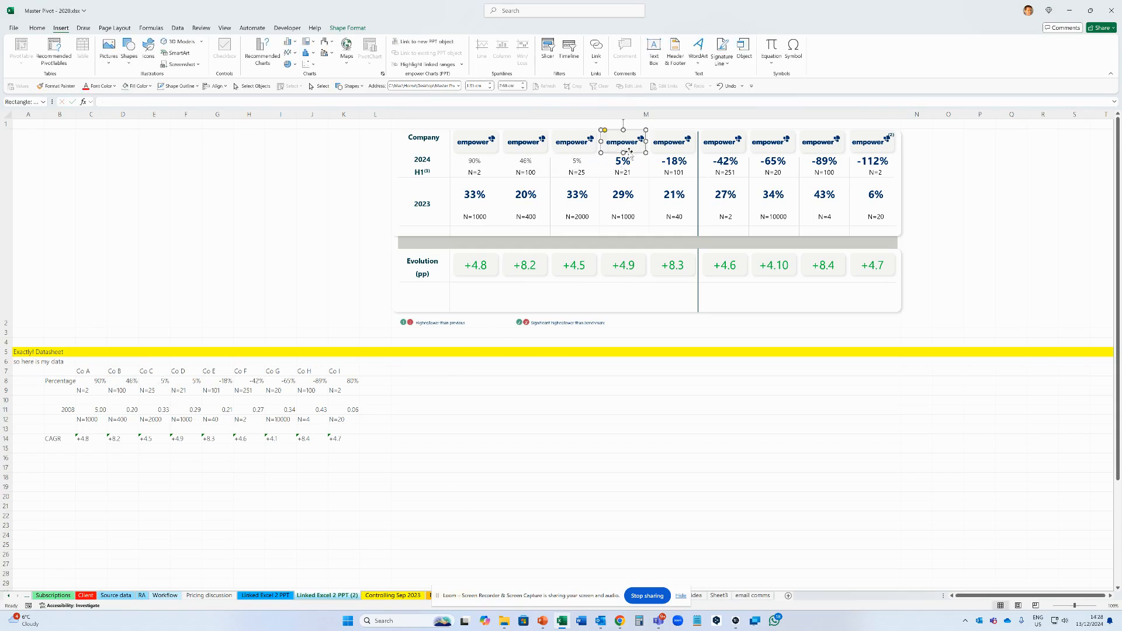
{"action": "left_click", "coordinate": [630, 153]}
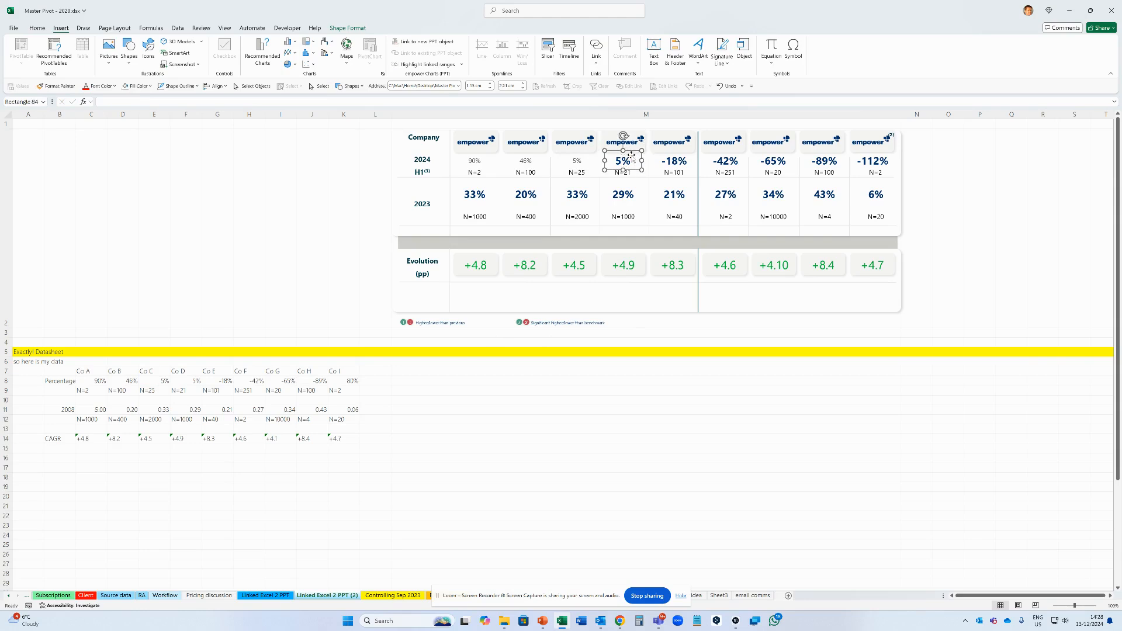
{"action": "left_click", "coordinate": [398, 105]}
{"action": "type", "text": "="}
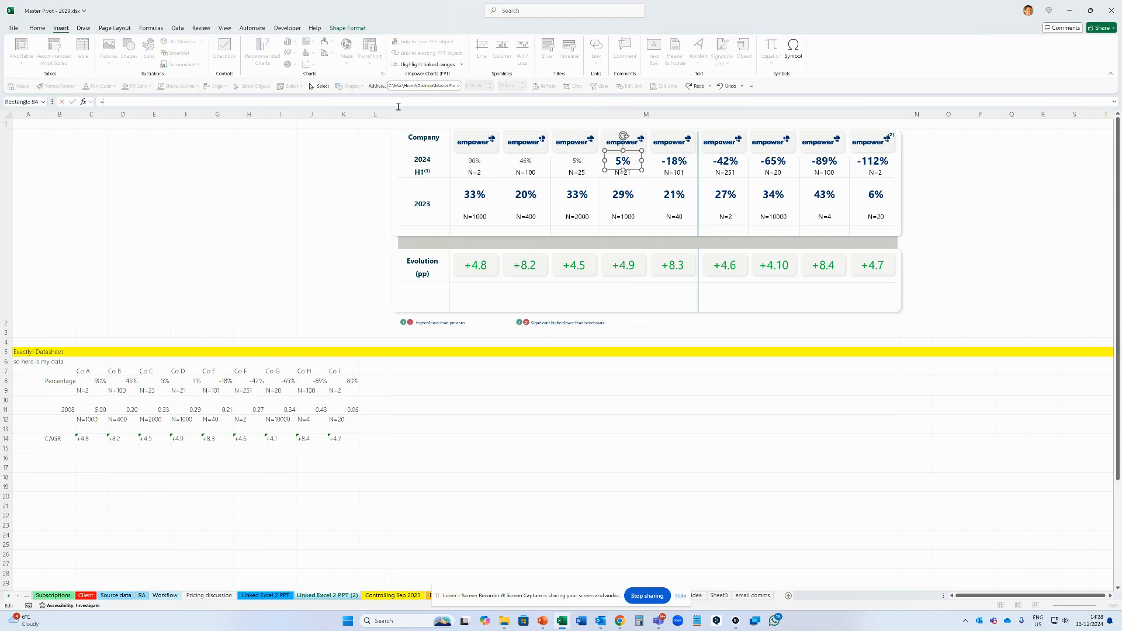
{"action": "left_click", "coordinate": [198, 383]}
{"action": "key", "text": "Return"}
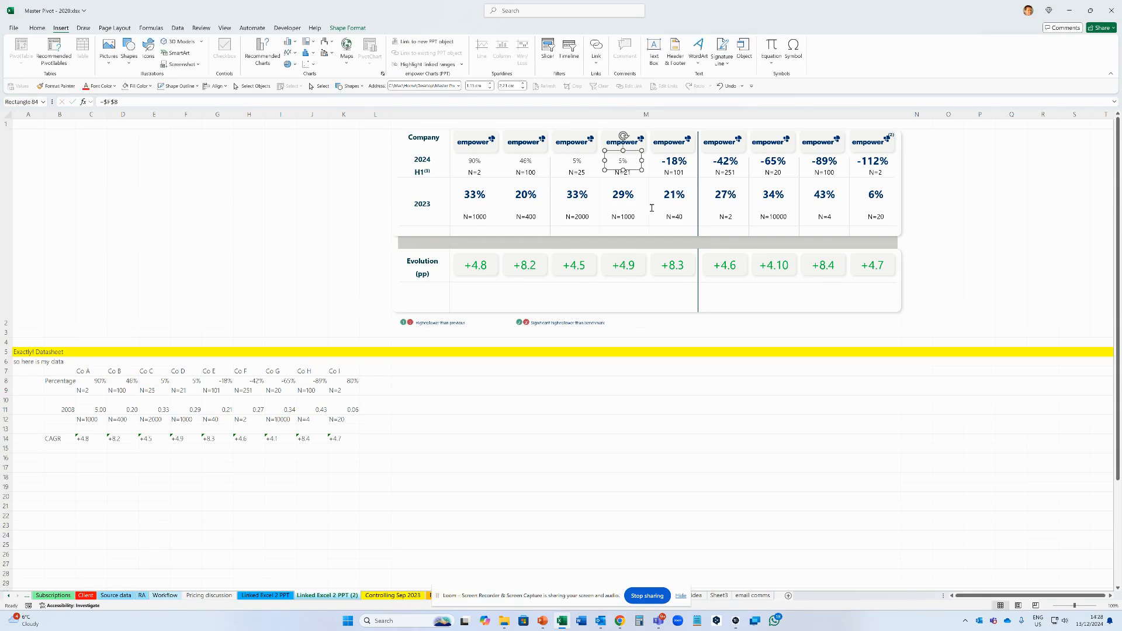
Link the fifth and sixth companies' 2024 percentage text boxes to the Co E and Co F percentages in cells G8 and H8
{"action": "left_click", "coordinate": [672, 160]}
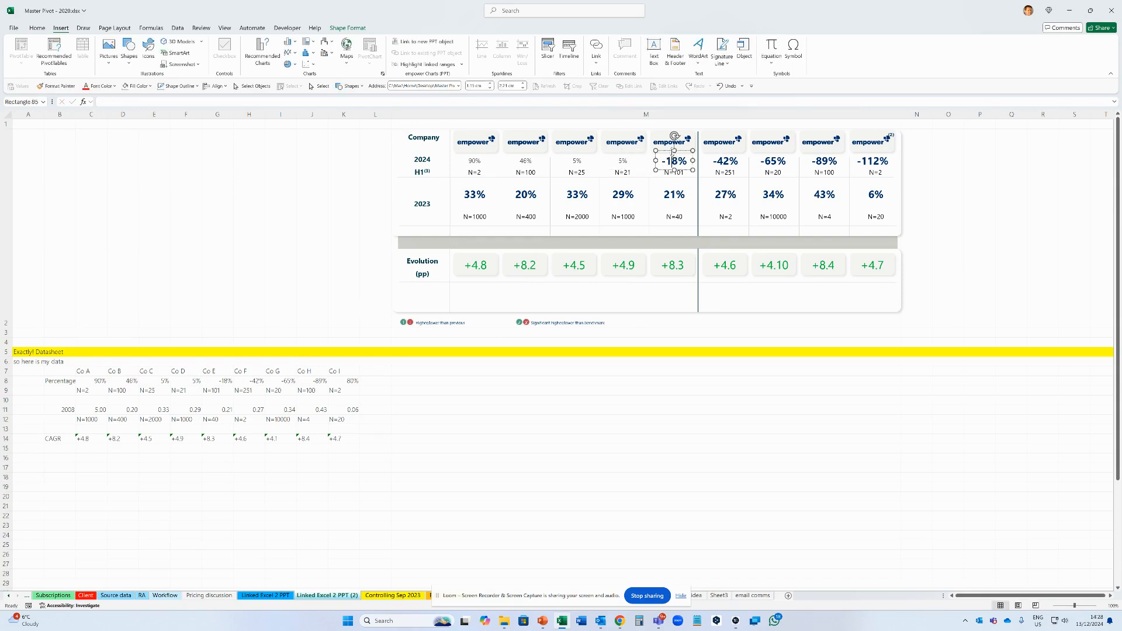
{"action": "left_click", "coordinate": [473, 103]}
{"action": "type", "text": "="}
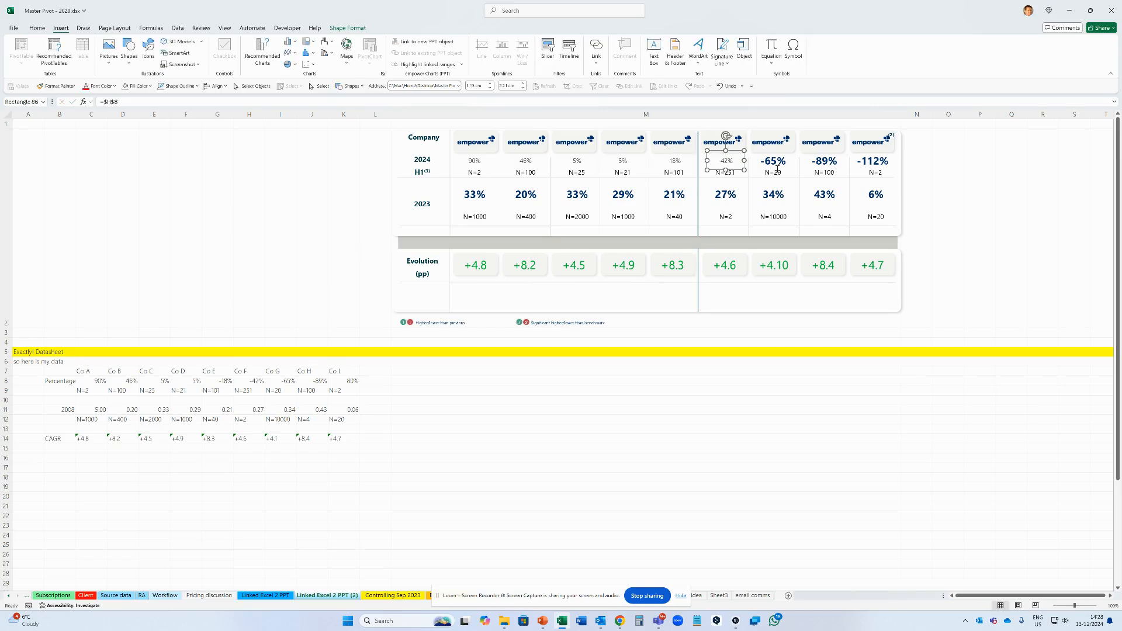
Link the seventh company's 2024 percentage text box to the Co G percentage in cell I8
{"action": "left_click", "coordinate": [777, 165]}
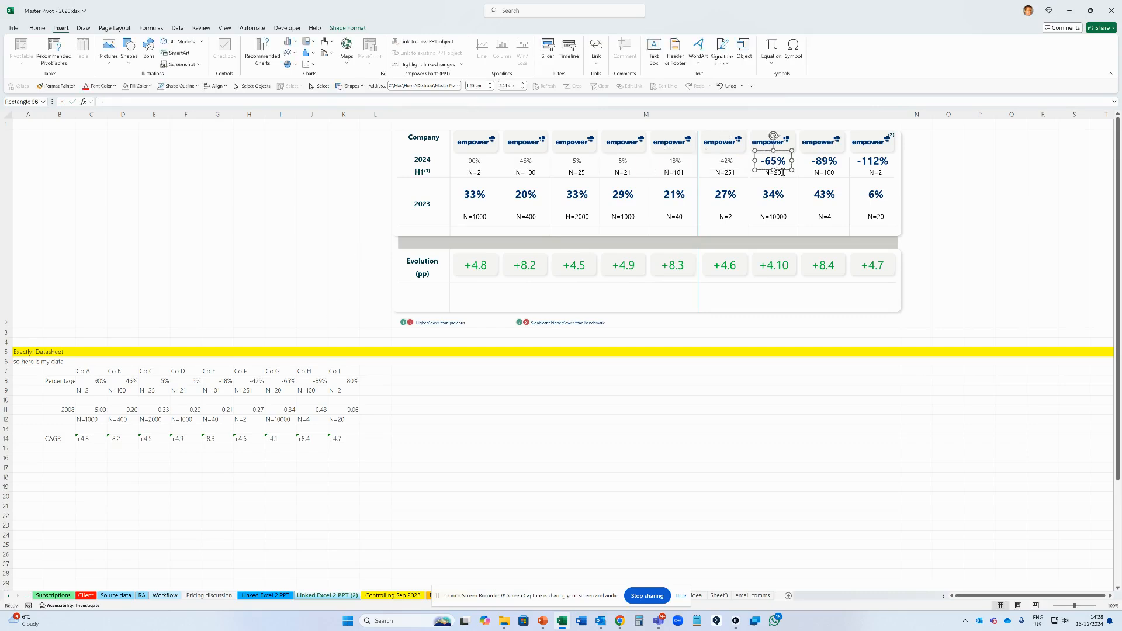
{"action": "left_click", "coordinate": [279, 105]}
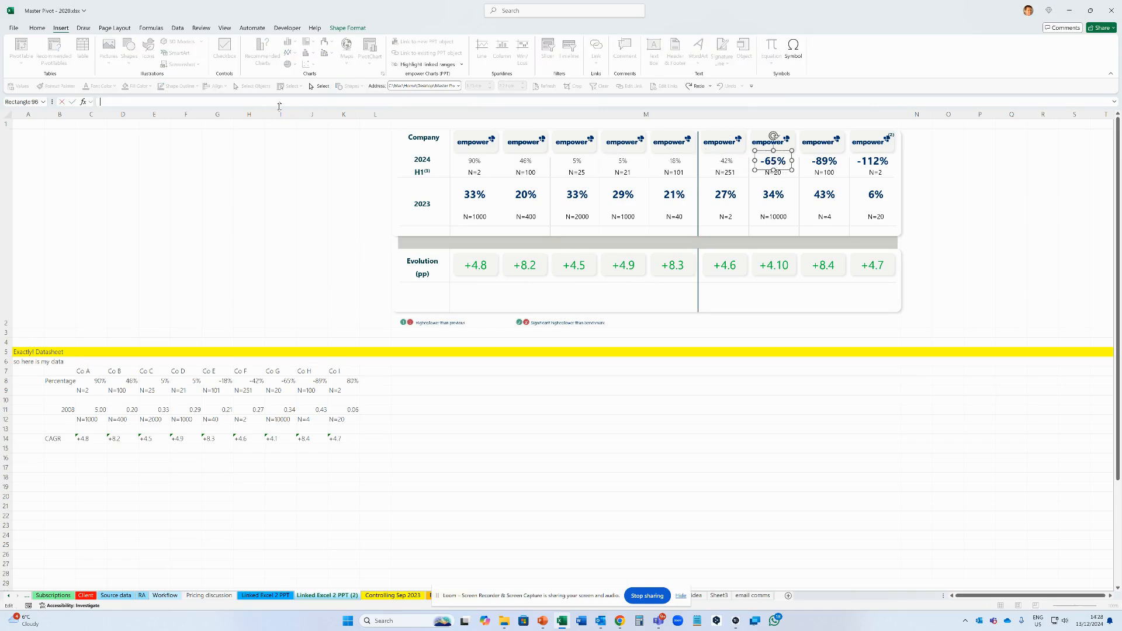
{"action": "type", "text": "="}
{"action": "left_click", "coordinate": [292, 382]}
{"action": "key", "text": "Return"}
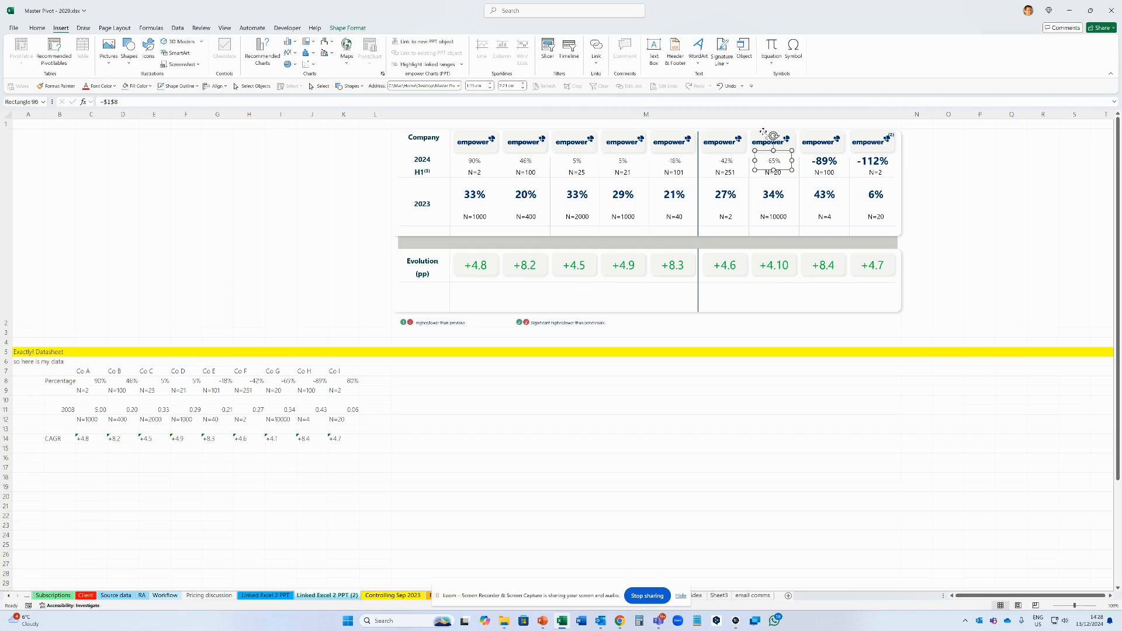
Link the eighth company's 2024 percentage text box to the Co H percentage in cell J8
{"action": "left_click", "coordinate": [826, 165]}
{"action": "left_click", "coordinate": [435, 105]}
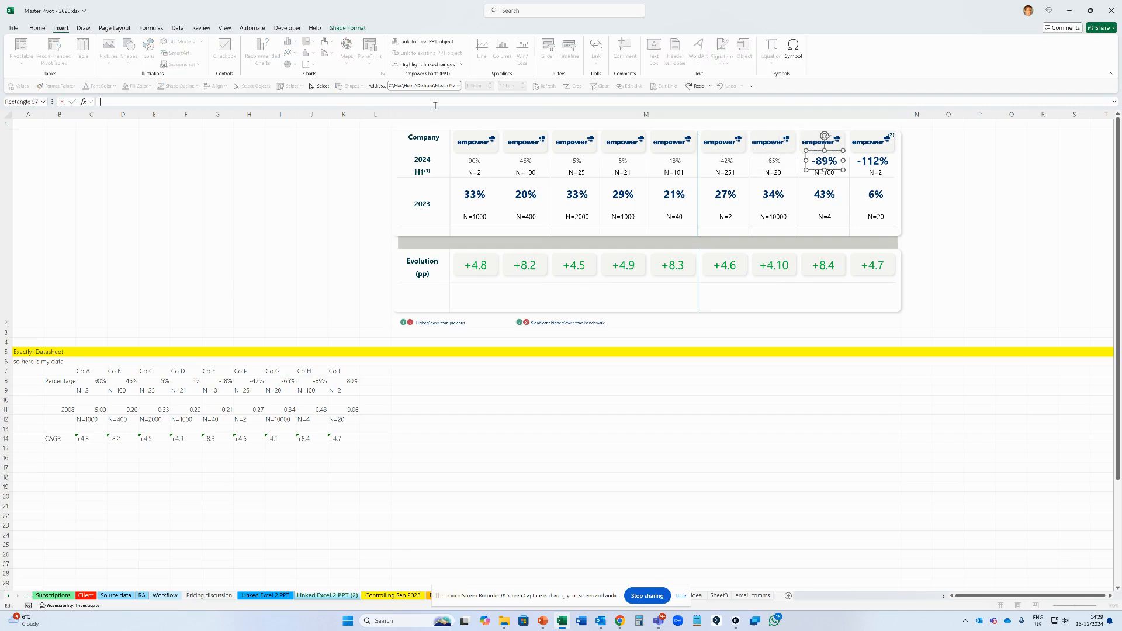
{"action": "type", "text": "="}
{"action": "left_click", "coordinate": [306, 383]}
{"action": "key", "text": "Return"}
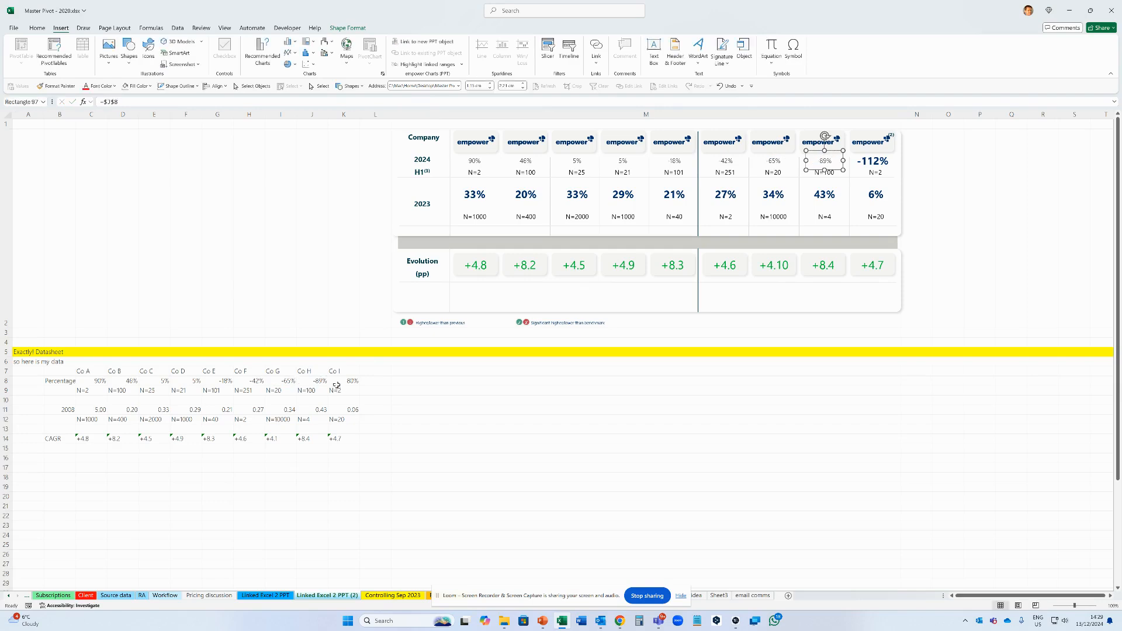
Copy the formatting of the ninth company's 2024 percentage text box to the eight linked 2024 percentage text boxes
{"action": "left_click", "coordinate": [869, 162]}
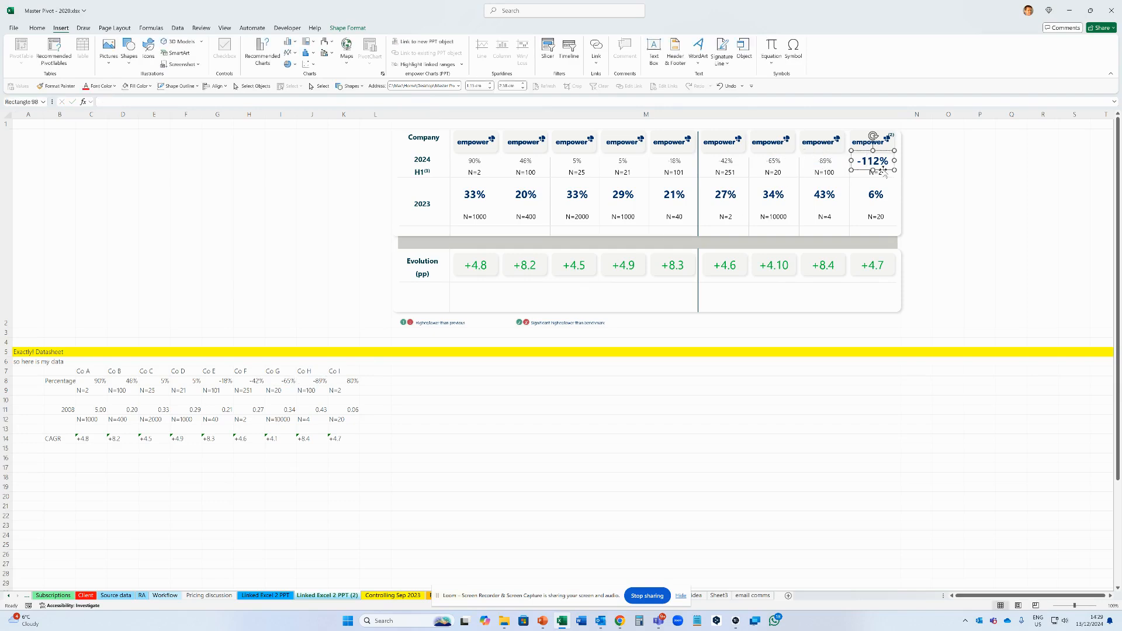
{"action": "left_click", "coordinate": [42, 31]}
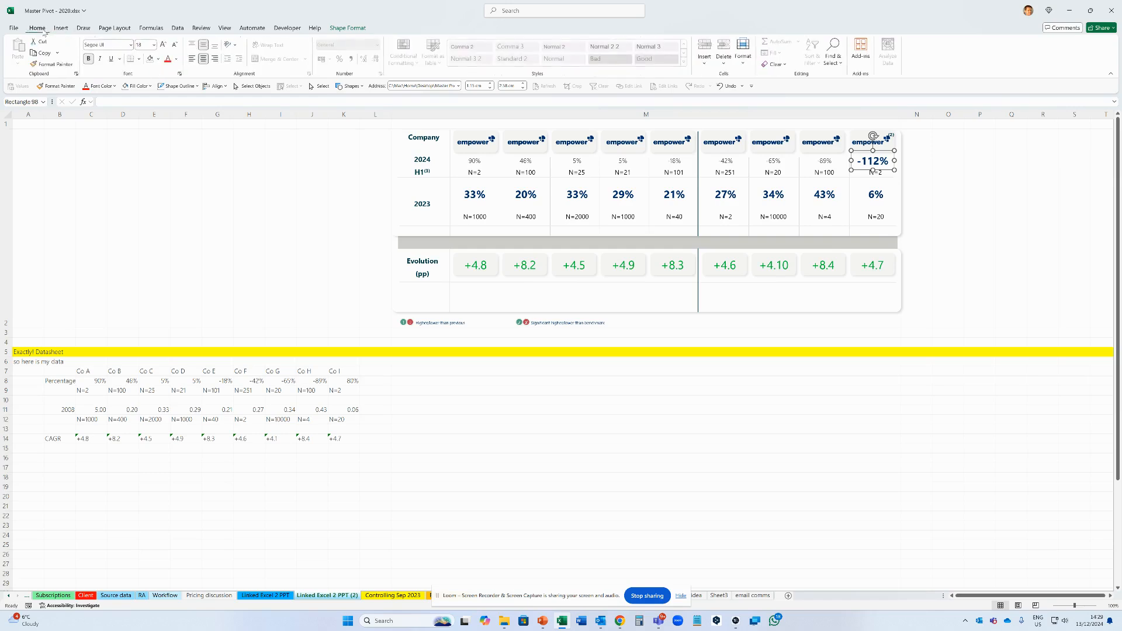
{"action": "left_click", "coordinate": [51, 65]}
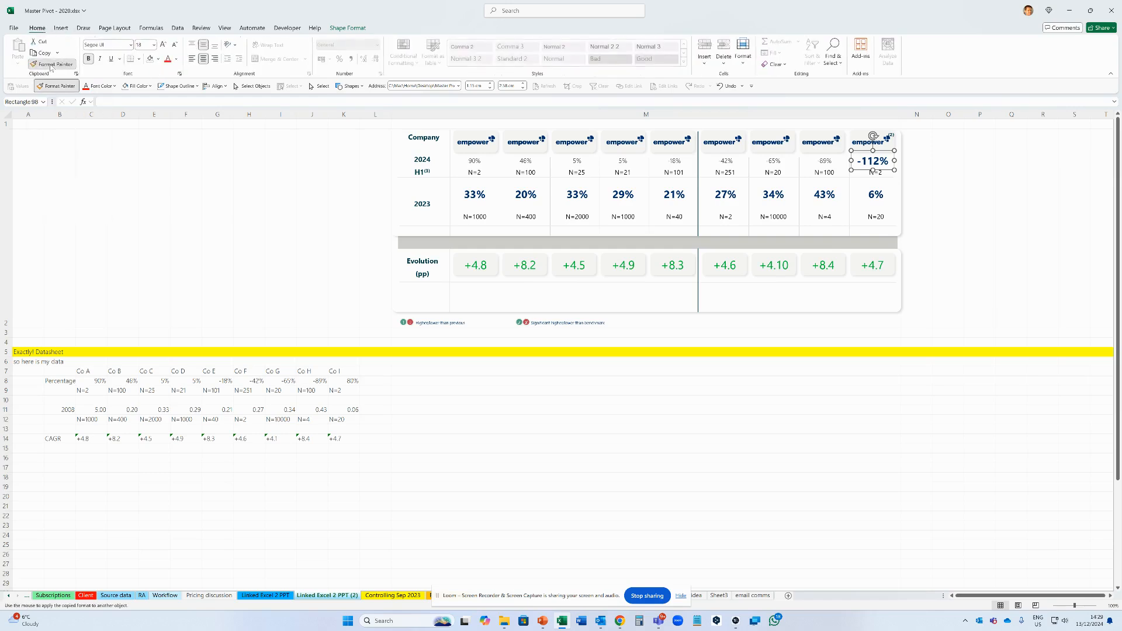
{"action": "left_click", "coordinate": [473, 163]}
{"action": "left_click", "coordinate": [526, 163]}
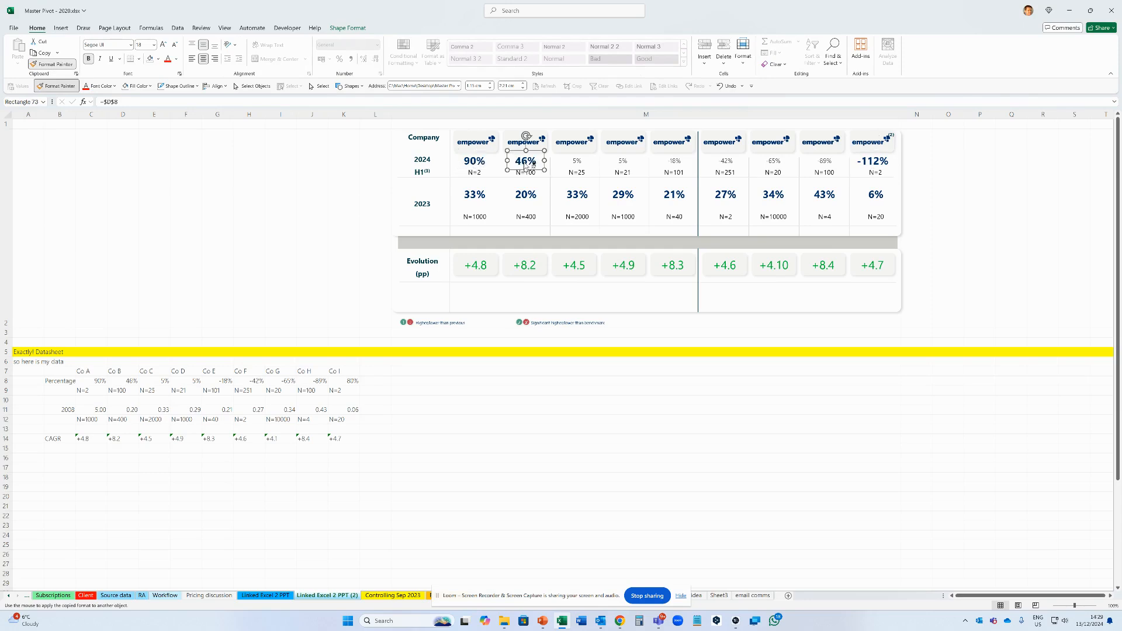
{"action": "left_click", "coordinate": [576, 163]}
{"action": "left_click", "coordinate": [624, 164]}
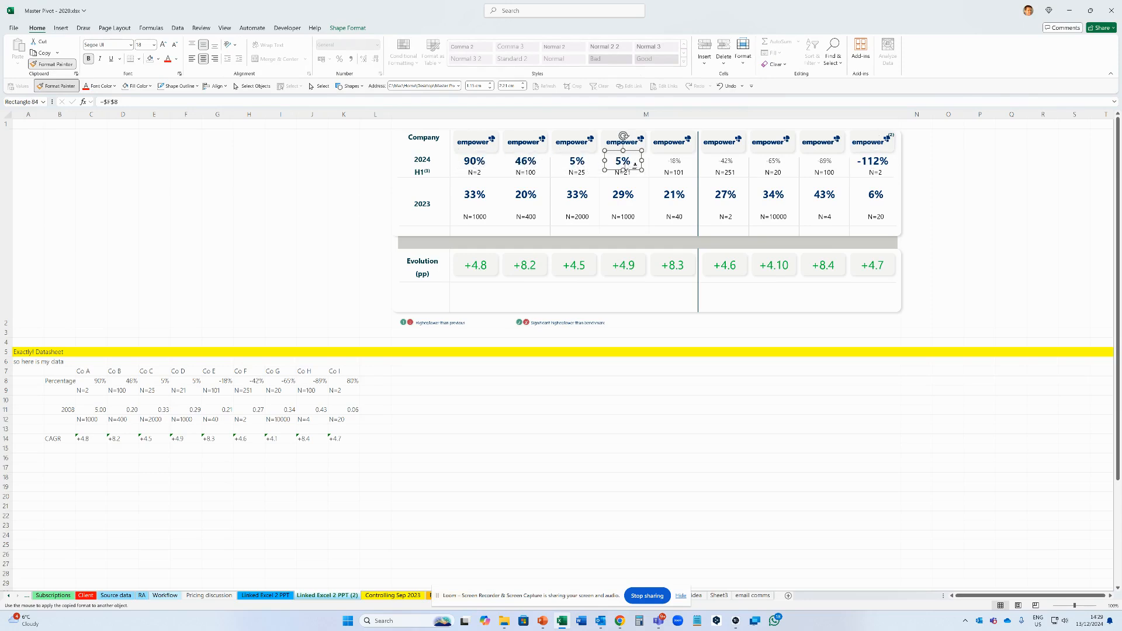
{"action": "left_click", "coordinate": [675, 162]}
{"action": "left_click", "coordinate": [725, 163]}
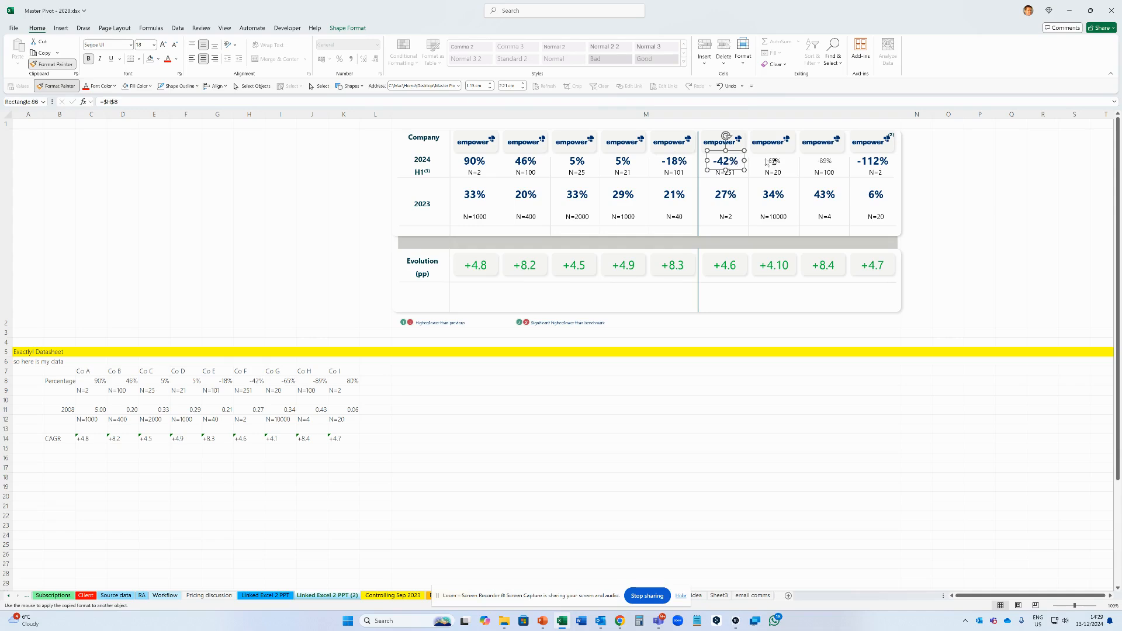
{"action": "left_click", "coordinate": [775, 164]}
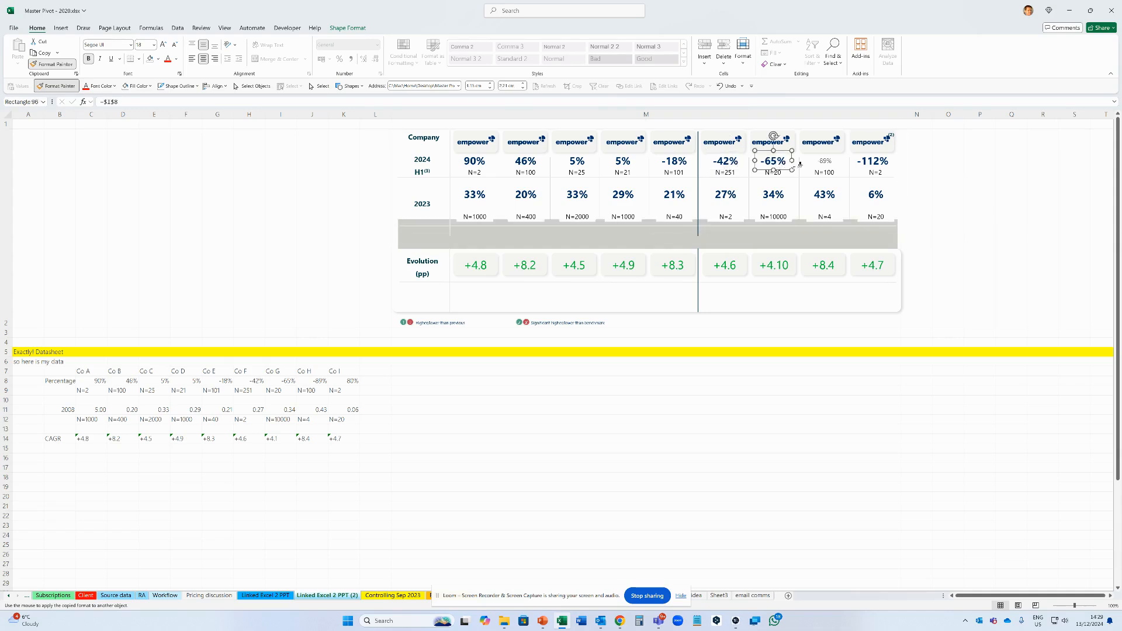
{"action": "left_click", "coordinate": [824, 164]}
{"action": "key", "text": "Escape"}
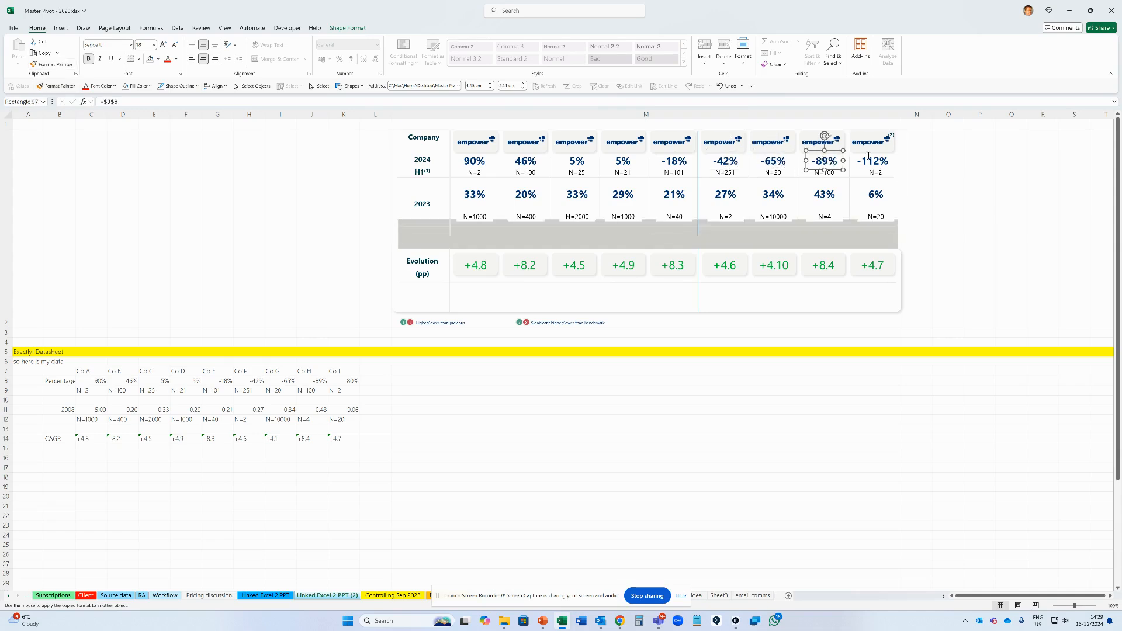
Link the ninth company's 2024 percentage text box to the Co I percentage in cell K8
{"action": "left_click", "coordinate": [874, 161]}
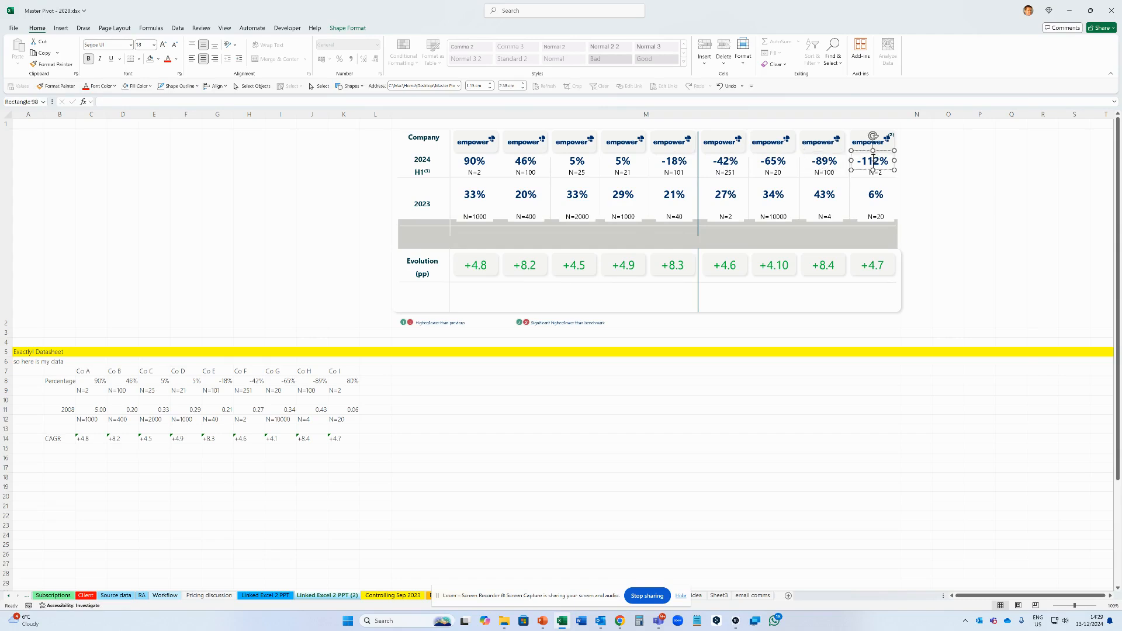
{"action": "left_click", "coordinate": [498, 102]}
{"action": "type", "text": "="}
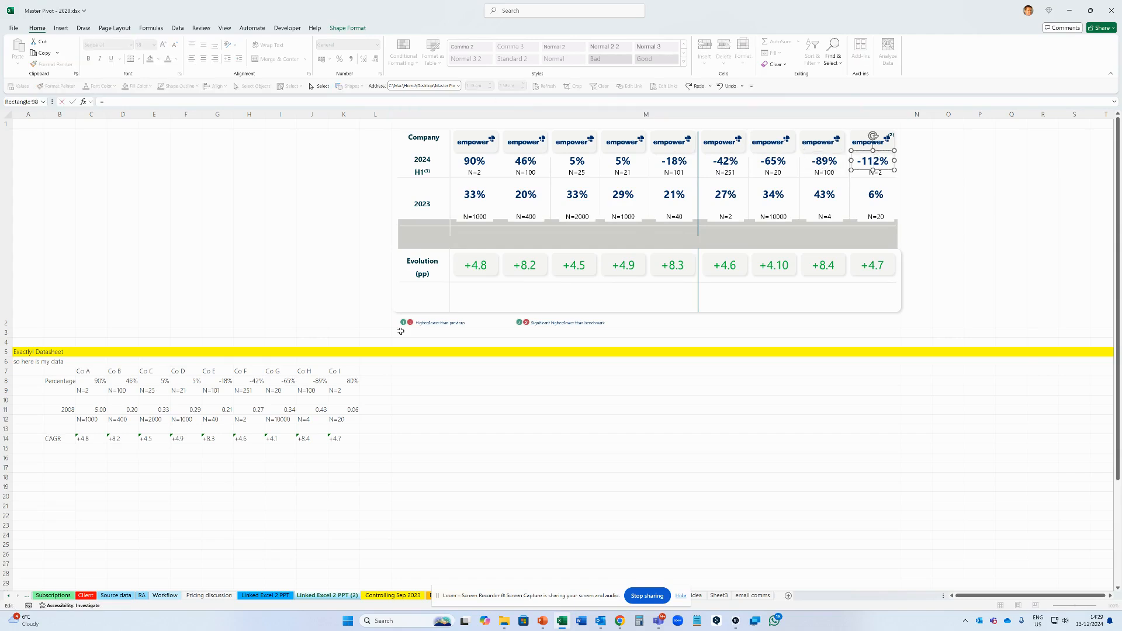
{"action": "left_click", "coordinate": [351, 381]}
{"action": "key", "text": "Return"}
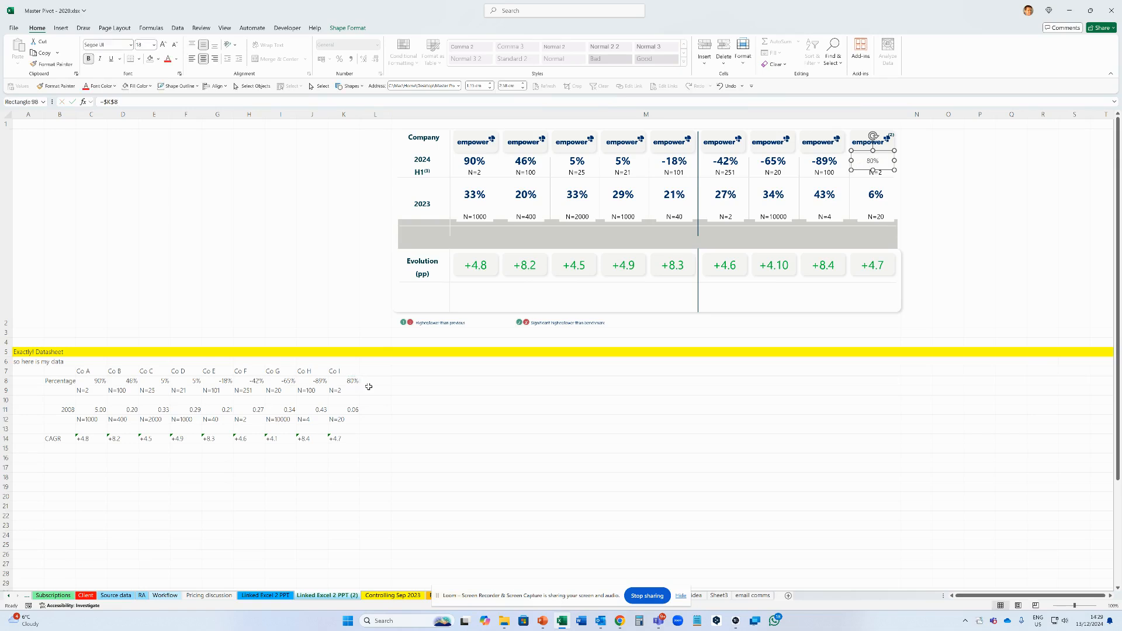
Copy the eighth company's 2024 percentage formatting to the ninth company's 2024 percentage text box
{"action": "left_click", "coordinate": [821, 162]}
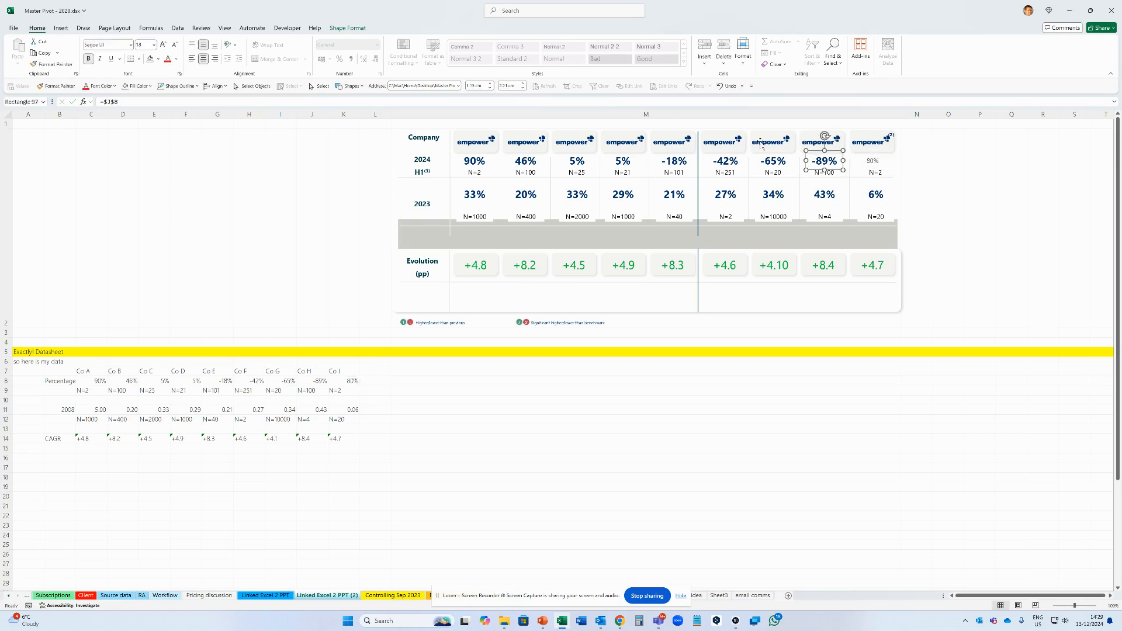
{"action": "left_click", "coordinate": [56, 65]}
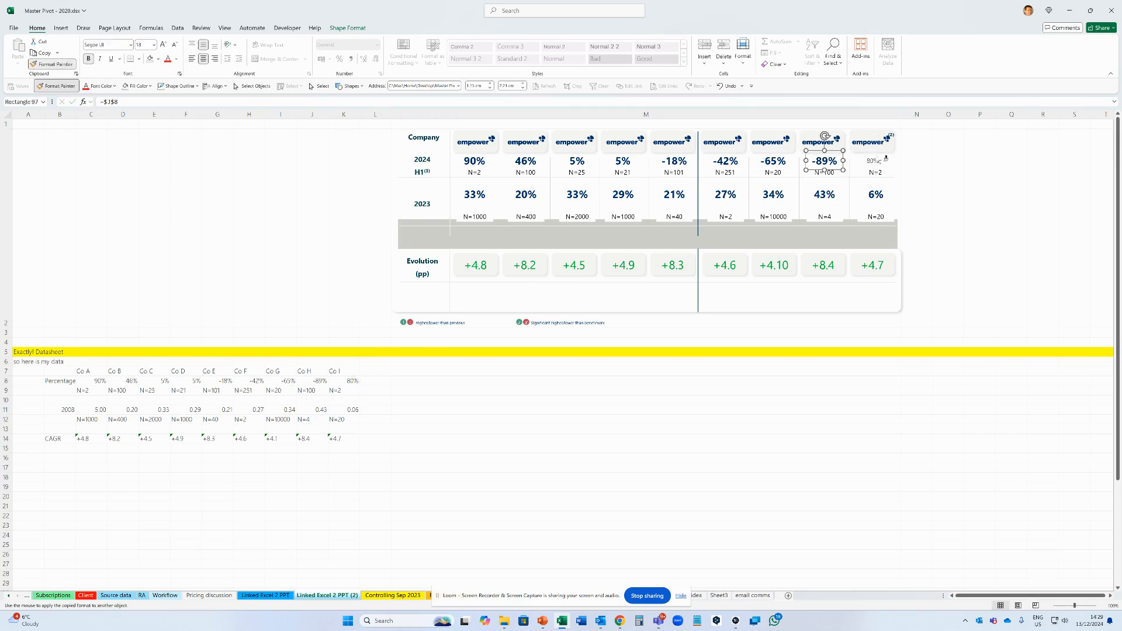
{"action": "left_click", "coordinate": [871, 160]}
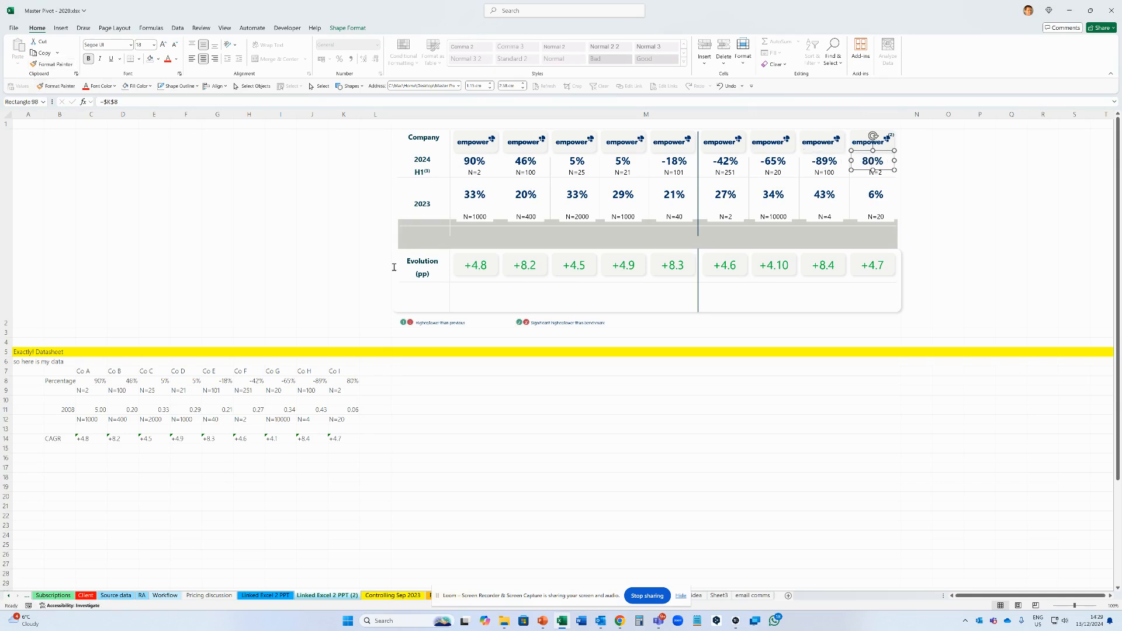
Set the datasheet percentages to 89% for Co A, 40% for Co B and 50% for Co C
{"action": "left_click", "coordinate": [94, 382]}
{"action": "type", "text": "89"}
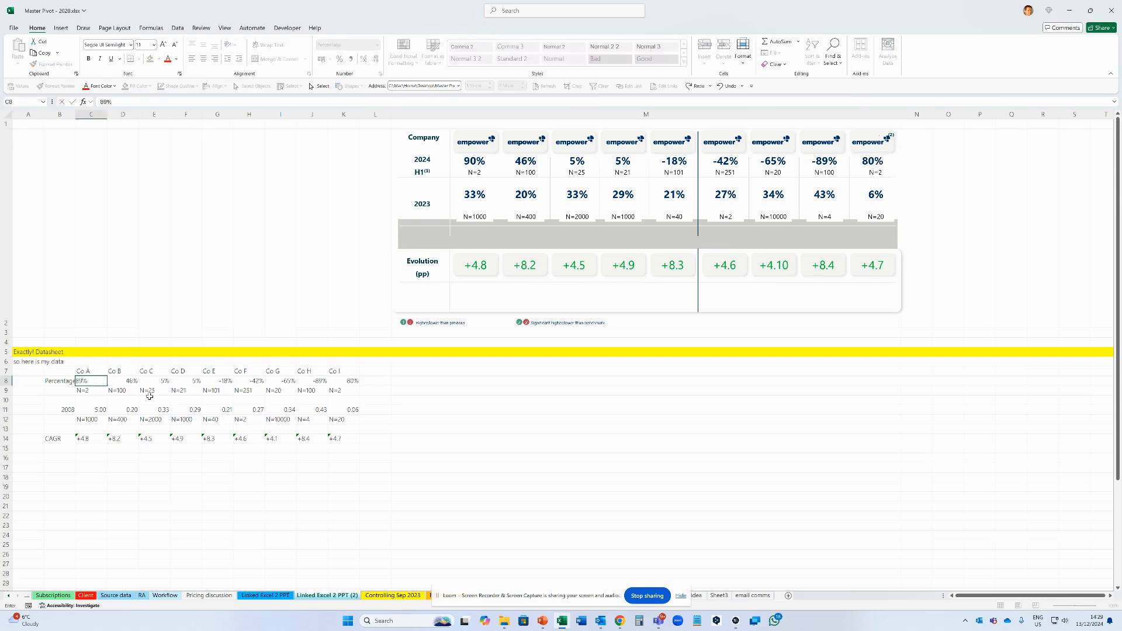
{"action": "key", "text": "Tab"}
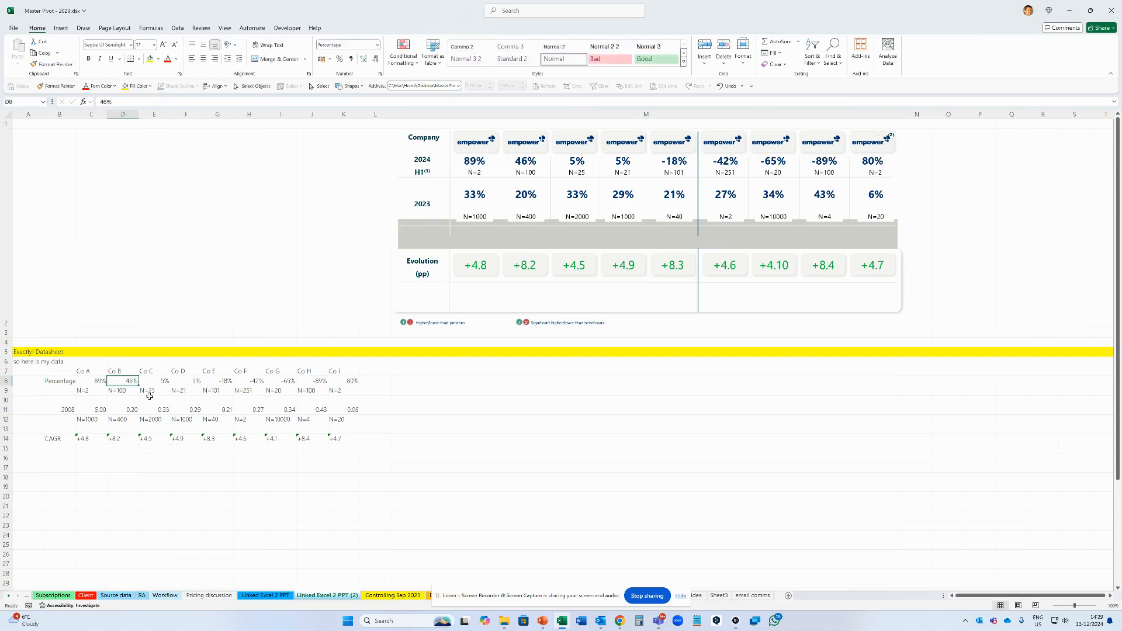
{"action": "type", "text": "40"}
{"action": "key", "text": "Tab"}
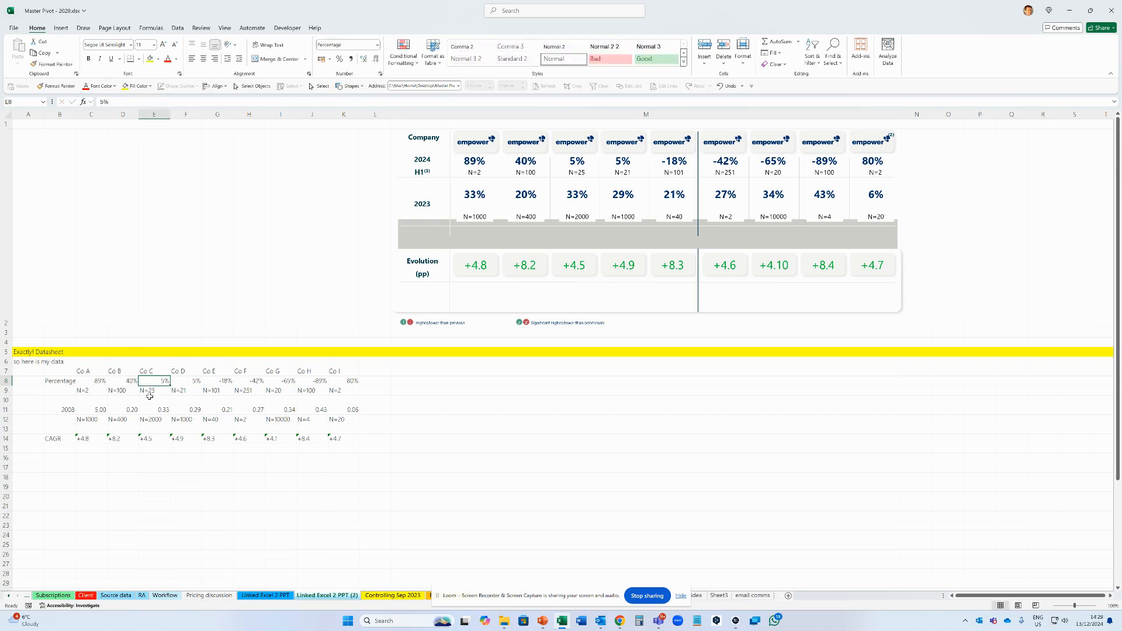
{"action": "type", "text": "50"}
Set the datasheet percentages to 40% for Co F and 18% for Co G
{"action": "key", "text": "Right"}
{"action": "key", "text": "Right"}
{"action": "key", "text": "Right"}
{"action": "key", "text": "Right"}
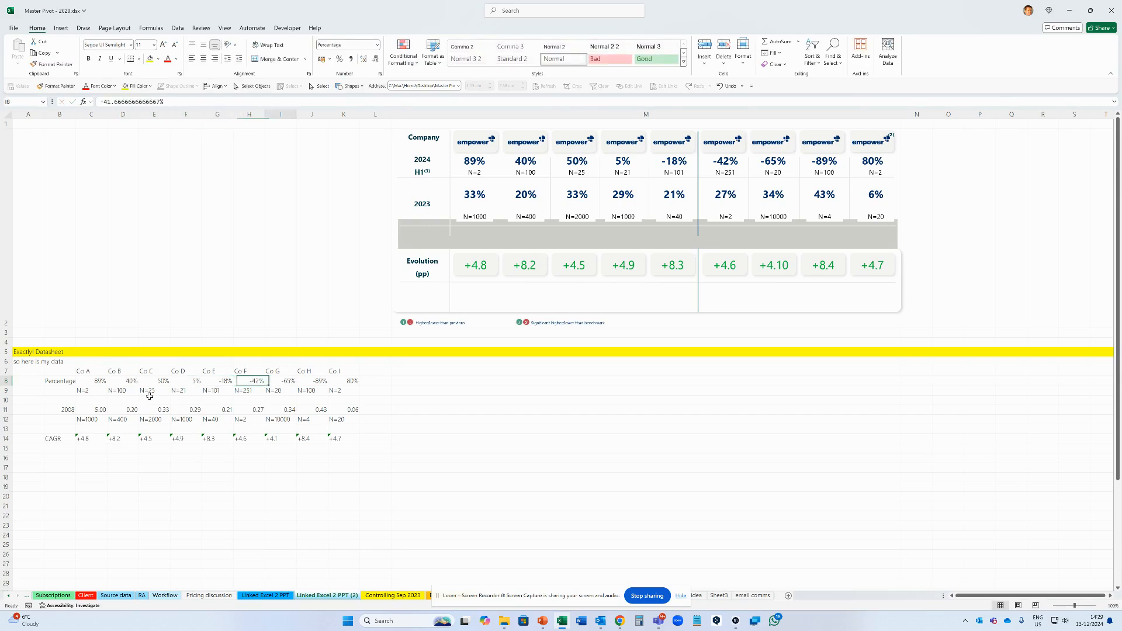
{"action": "key", "text": "Left"}
{"action": "type", "text": "40"}
{"action": "key", "text": "Tab"}
{"action": "type", "text": "18"}
{"action": "left_click", "coordinate": [471, 160]}
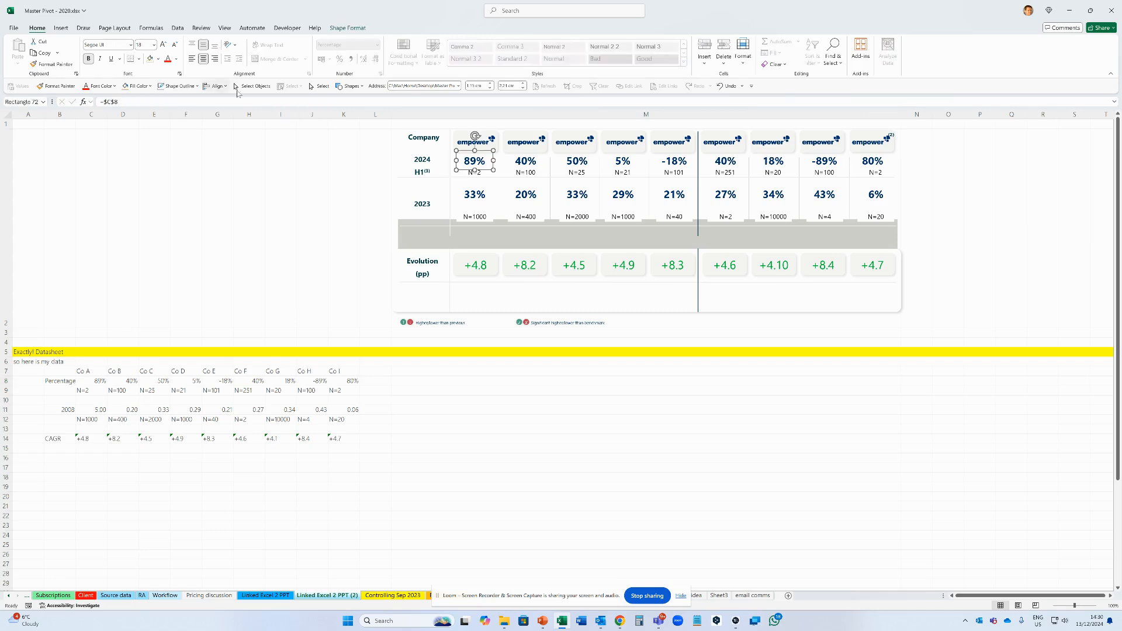
Select the 2024 sample-size text boxes and all 2023 text boxes together and set them to No Fill
{"action": "left_click", "coordinate": [261, 87]}
{"action": "left_click_drag", "start_coordinate": [928, 226], "coordinate": [451, 152]}
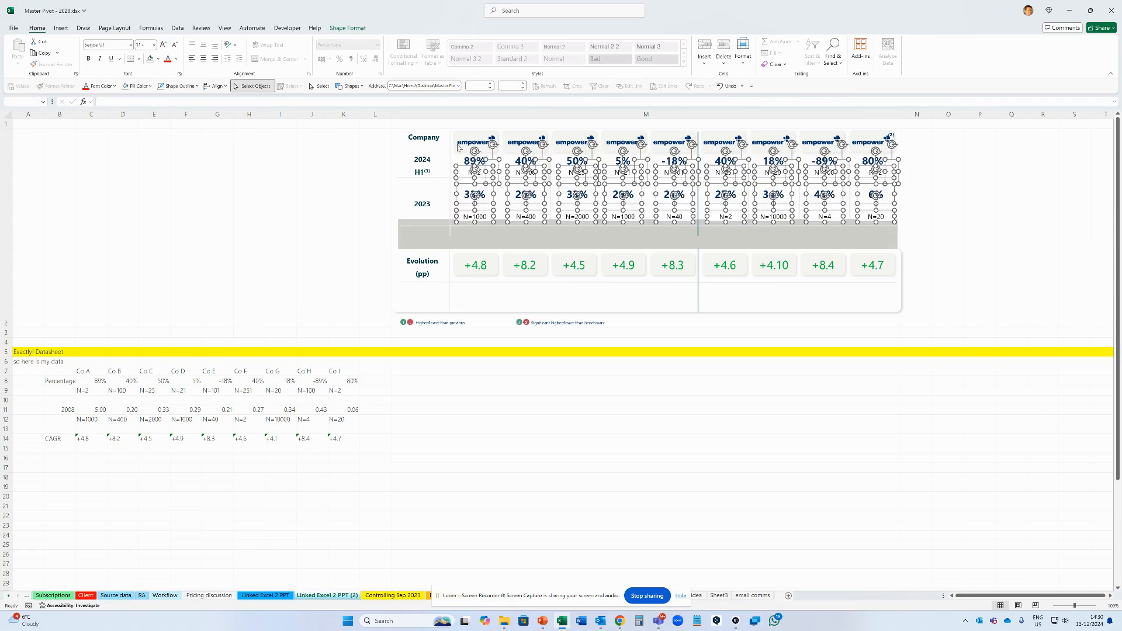
{"action": "left_click", "coordinate": [255, 86]}
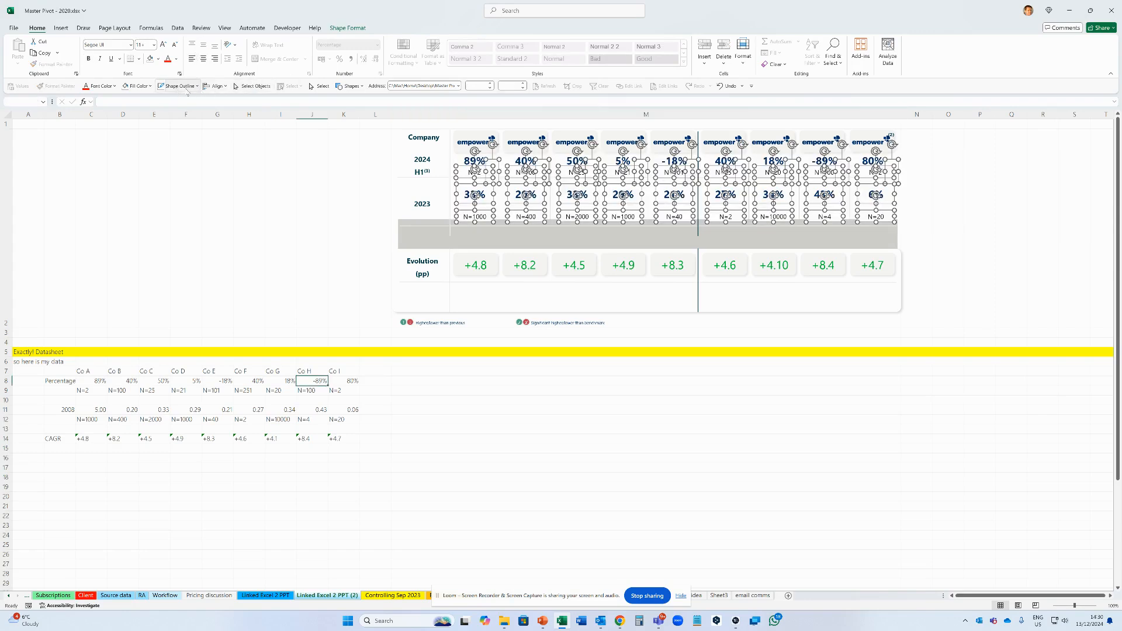
{"action": "left_click", "coordinate": [196, 87]}
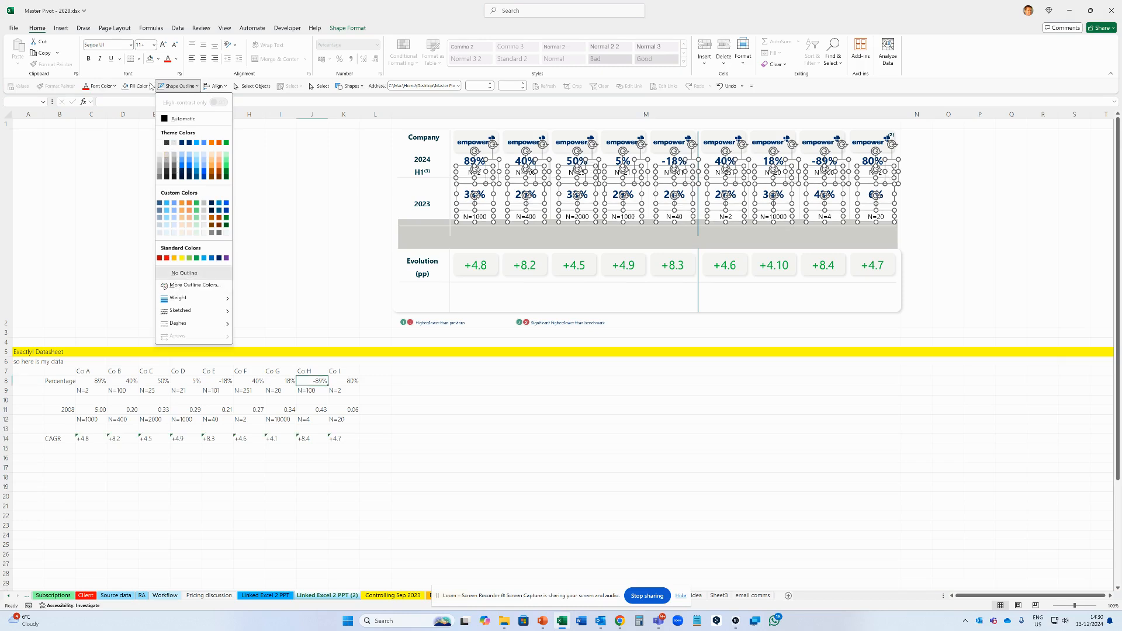
{"action": "left_click", "coordinate": [150, 87]}
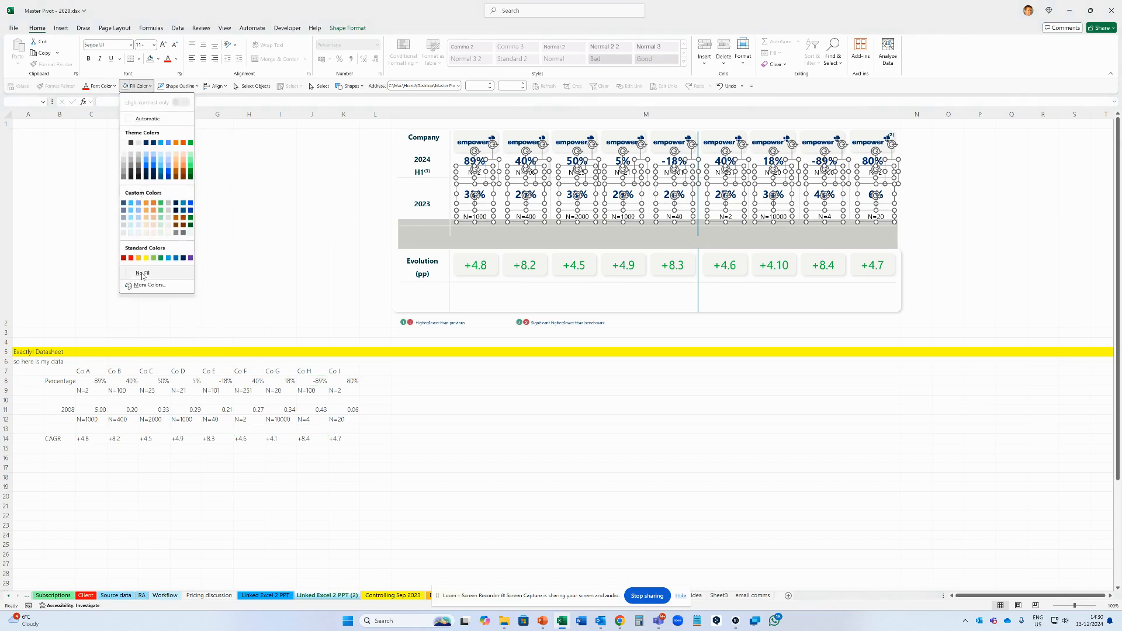
{"action": "left_click", "coordinate": [145, 273]}
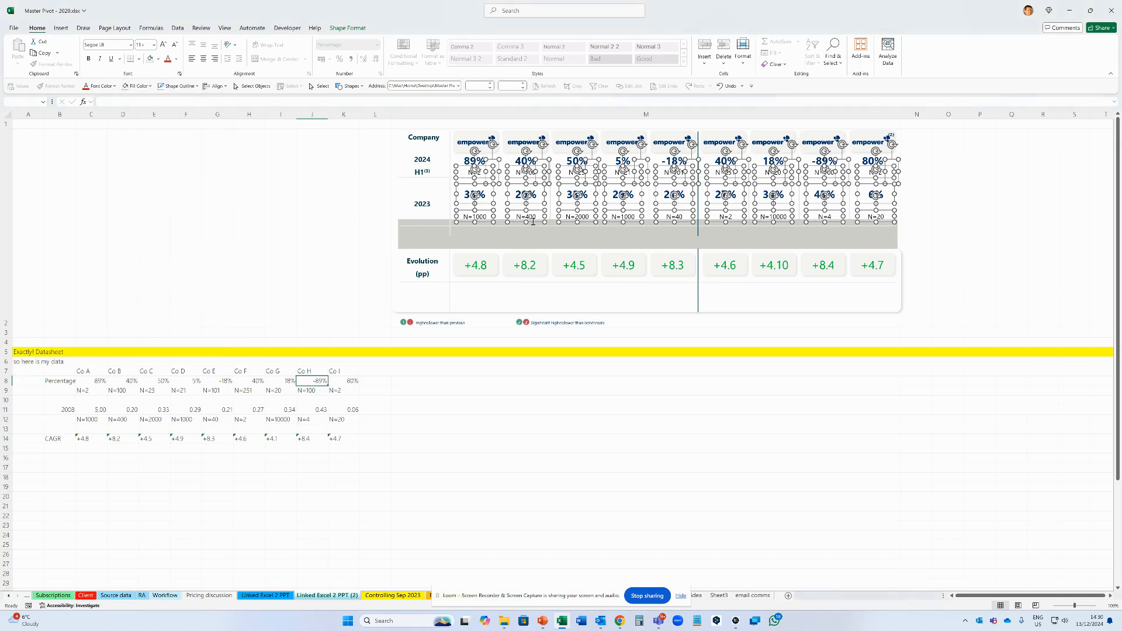
{"action": "left_click", "coordinate": [906, 209]}
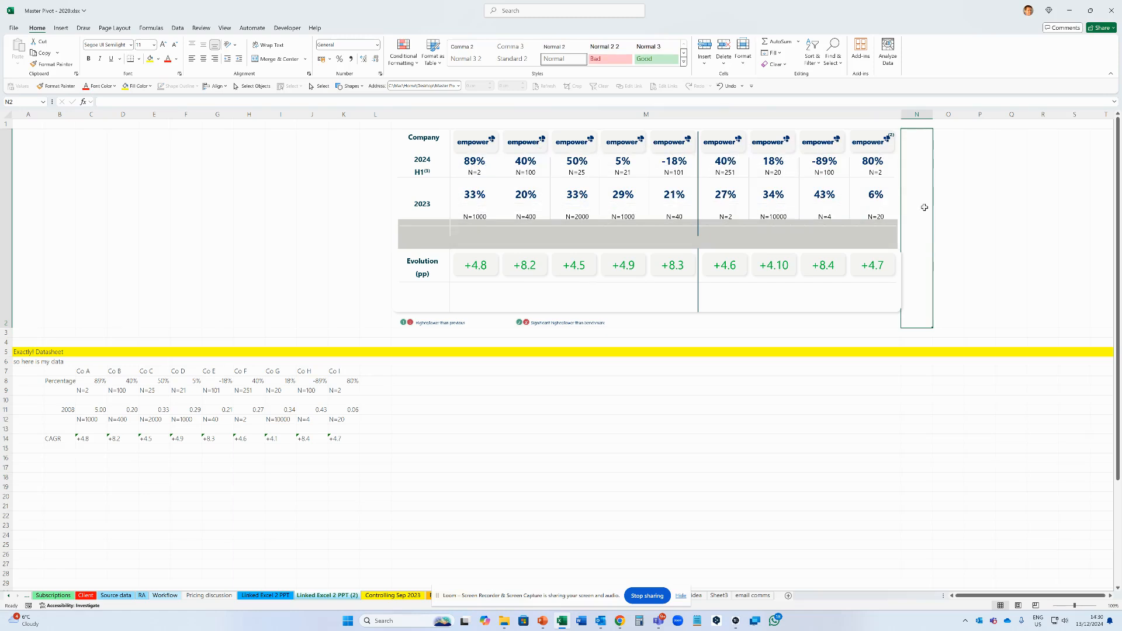
Select all nine 2023 sample-size text boxes and move them slightly up, closer to the 2023 percentages
{"action": "left_click", "coordinate": [477, 217]}
{"action": "left_click", "coordinate": [529, 216], "text": "shift"}
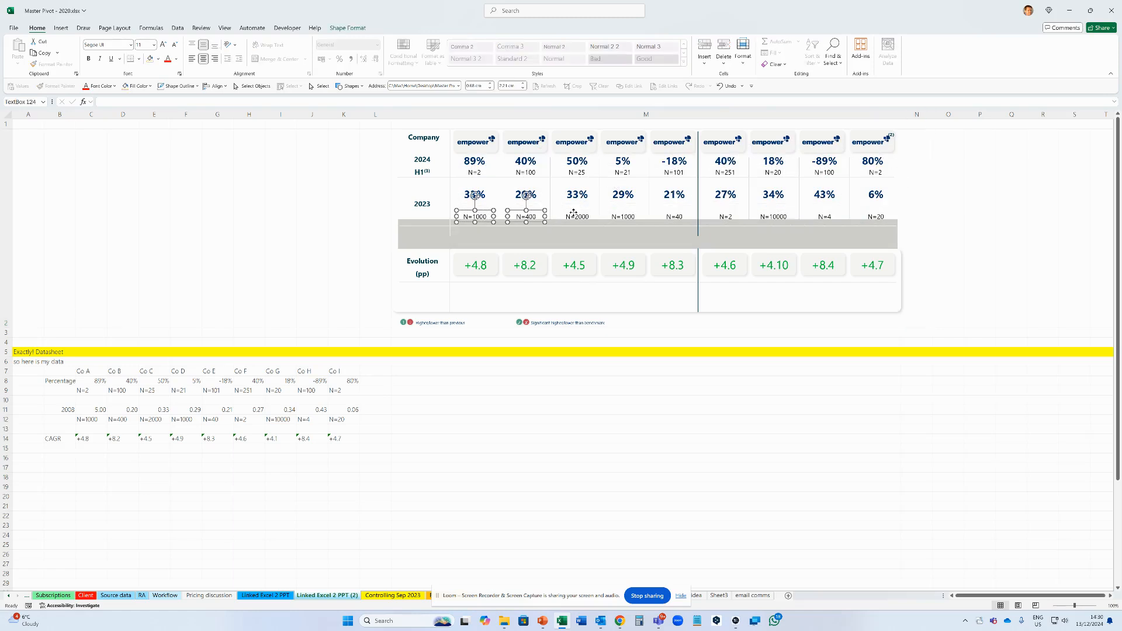
{"action": "left_click", "coordinate": [578, 216], "text": "shift"}
{"action": "left_click", "coordinate": [624, 217], "text": "shift"}
{"action": "left_click", "coordinate": [680, 215], "text": "shift"}
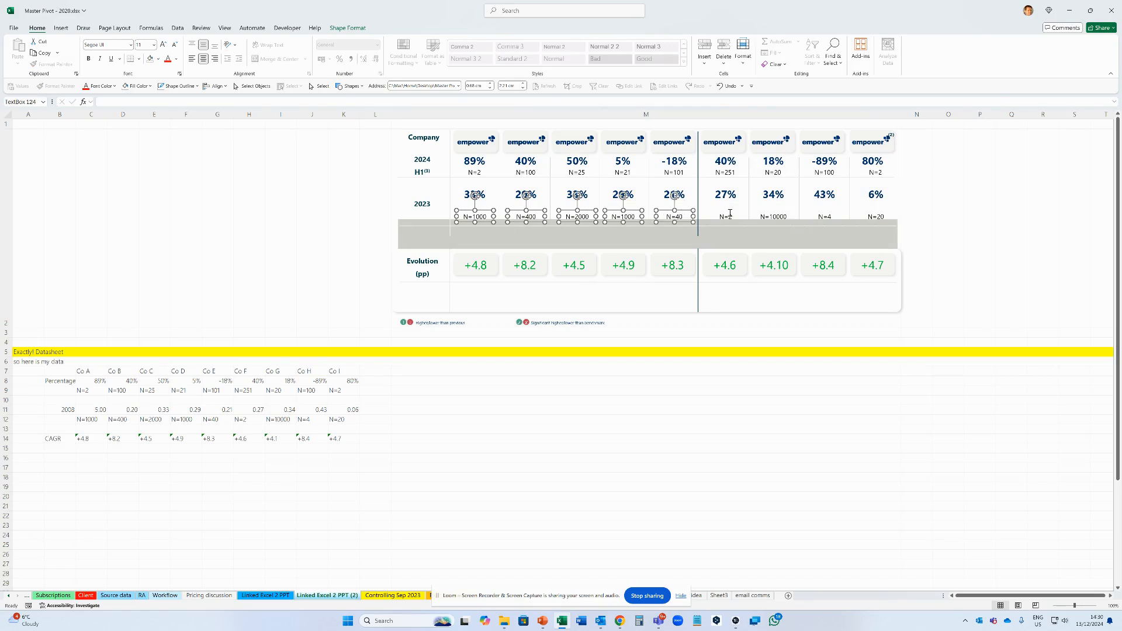
{"action": "left_click", "coordinate": [725, 216], "text": "shift"}
{"action": "left_click", "coordinate": [773, 217], "text": "shift"}
{"action": "left_click", "coordinate": [832, 215], "text": "shift"}
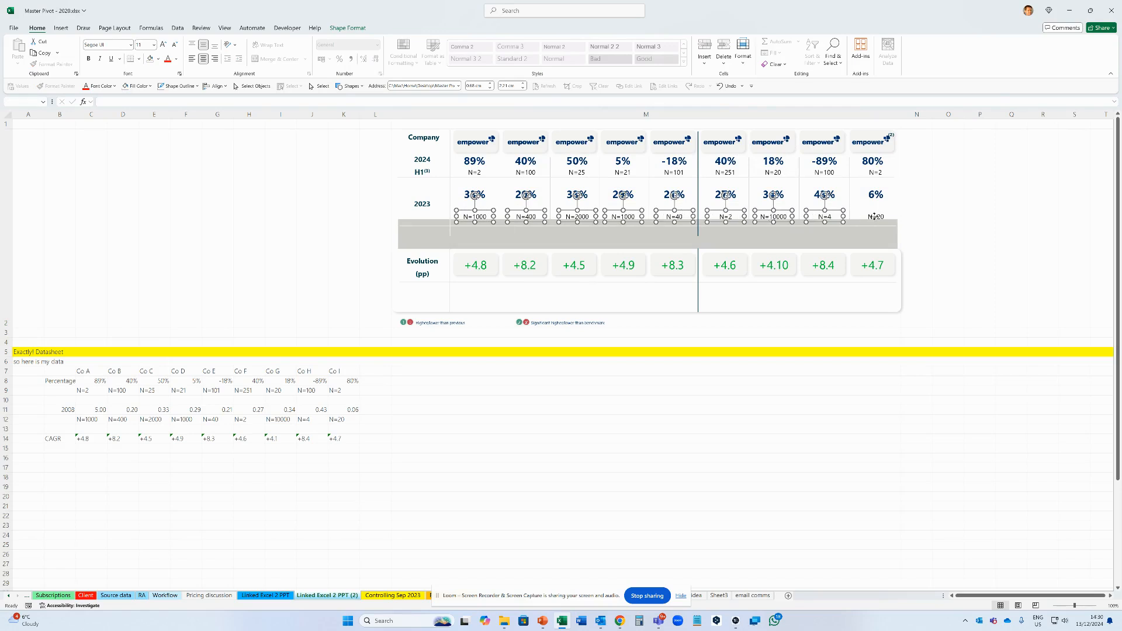
{"action": "left_click", "coordinate": [874, 216], "text": "shift"}
{"action": "key", "text": "Escape"}
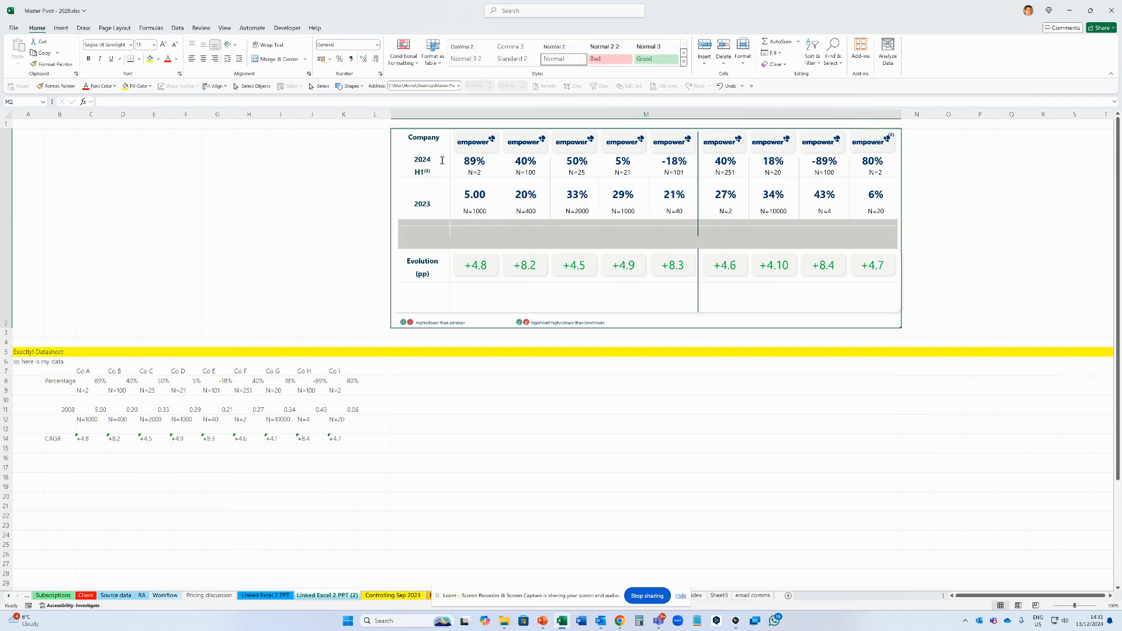
Switch to PowerPoint, refresh the linked dashboard picture on slide 6 from the Excel data, and return to Excel
{"action": "key", "text": "Left"}
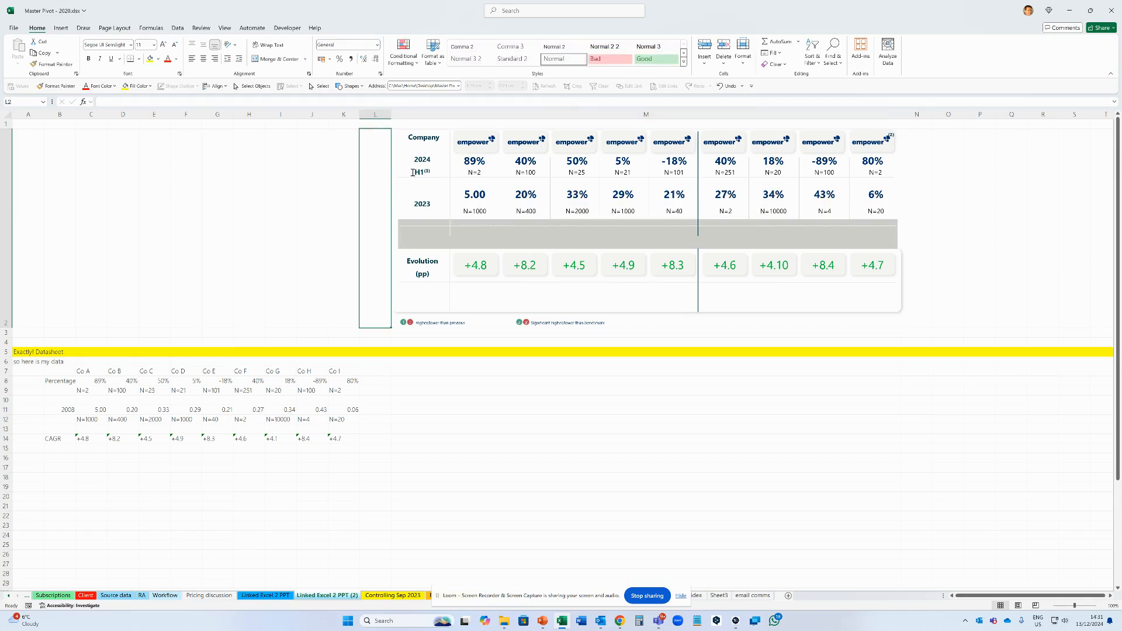
{"action": "key", "text": "Right"}
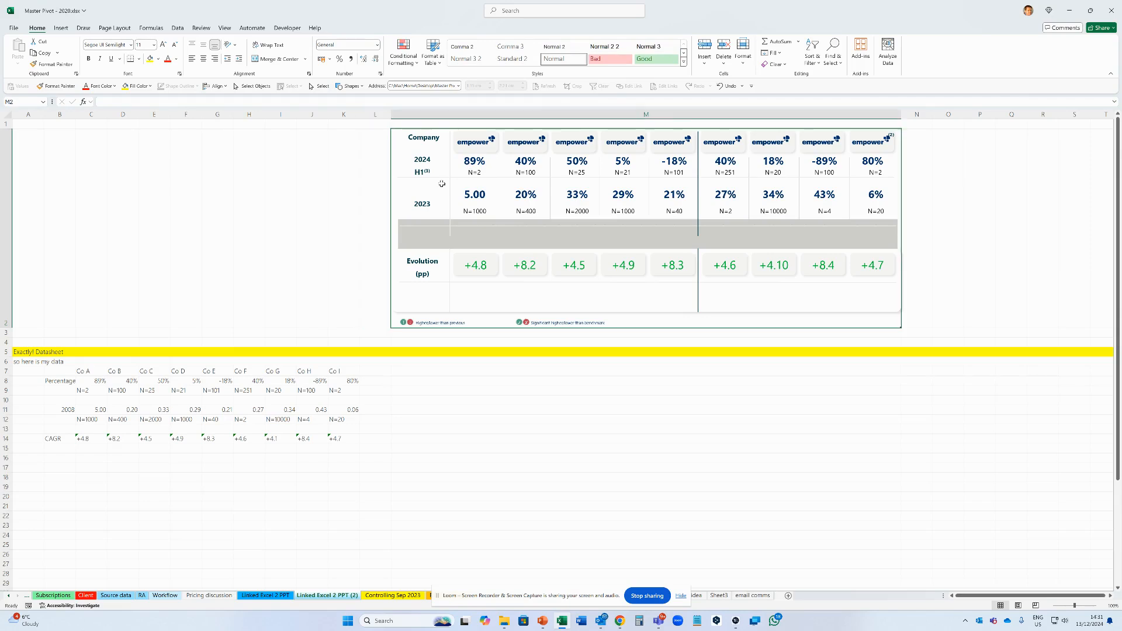
{"action": "key", "text": "alt+Tab"}
{"action": "left_click", "coordinate": [74, 562]}
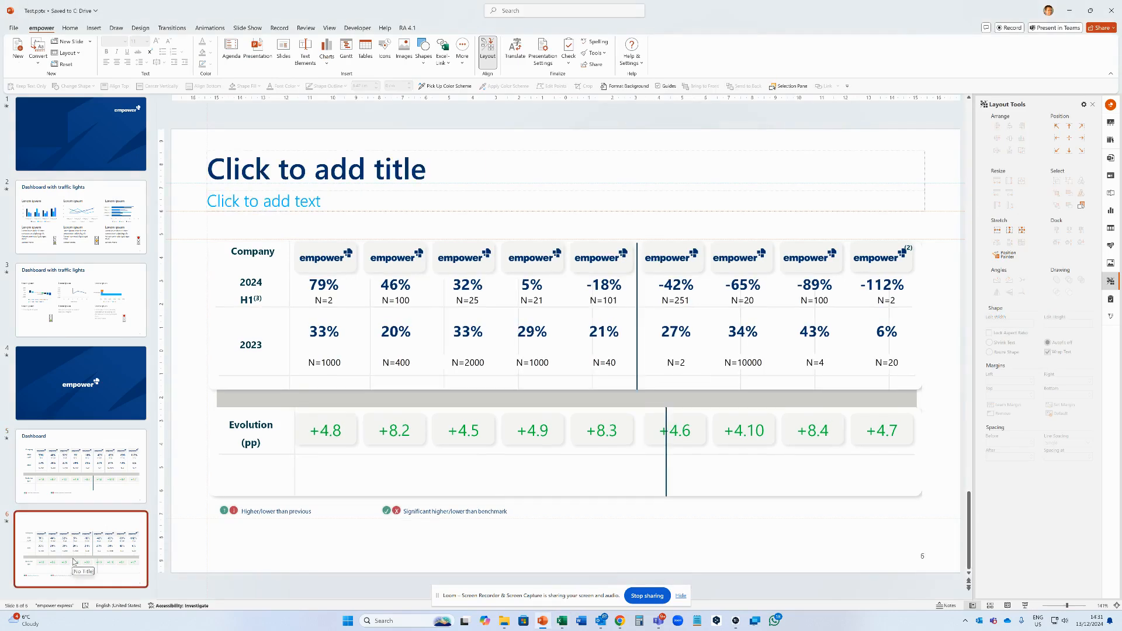
{"action": "left_click", "coordinate": [262, 329]}
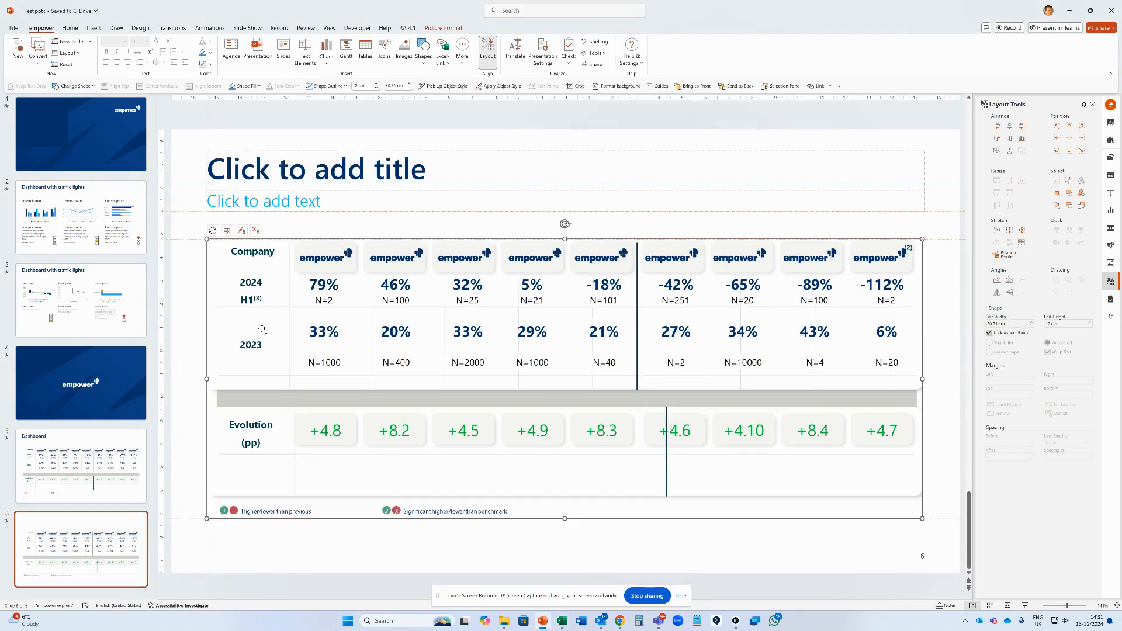
{"action": "left_click", "coordinate": [212, 231]}
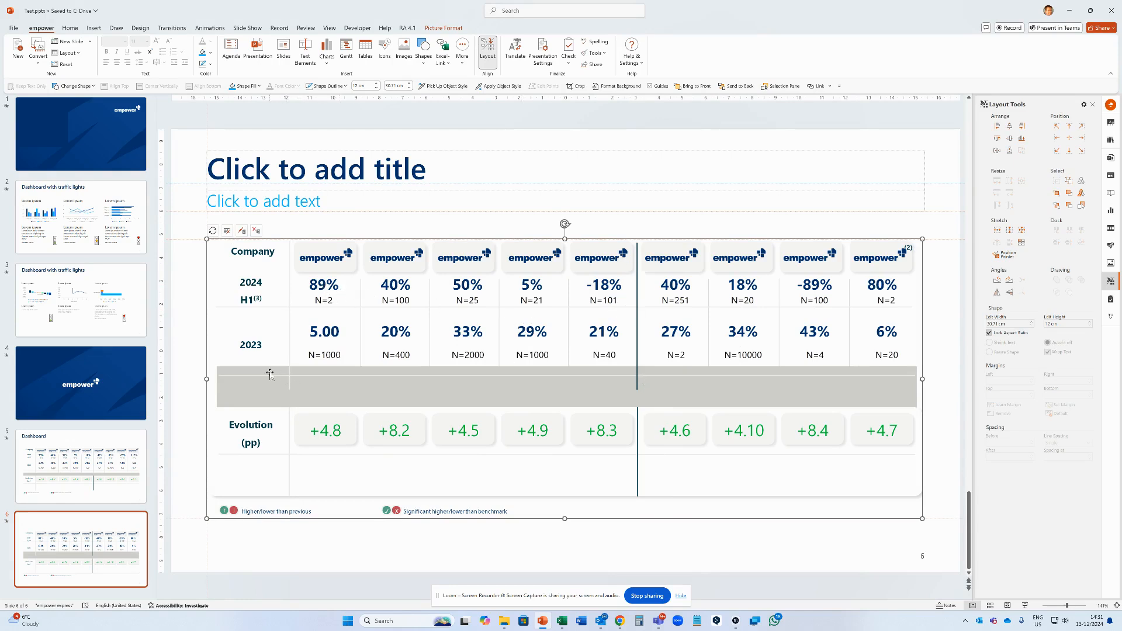
{"action": "key", "text": "alt+Tab"}
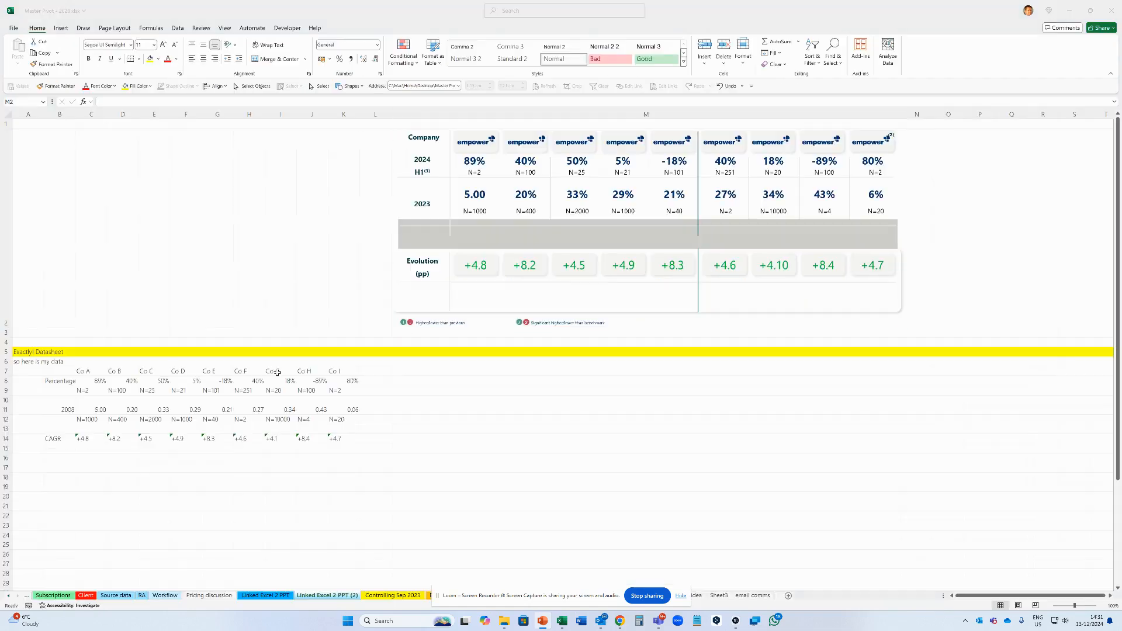
Bring the grey band below the 2023 row to the front and reduce its height to about 0.7 cm
{"action": "left_click", "coordinate": [427, 243]}
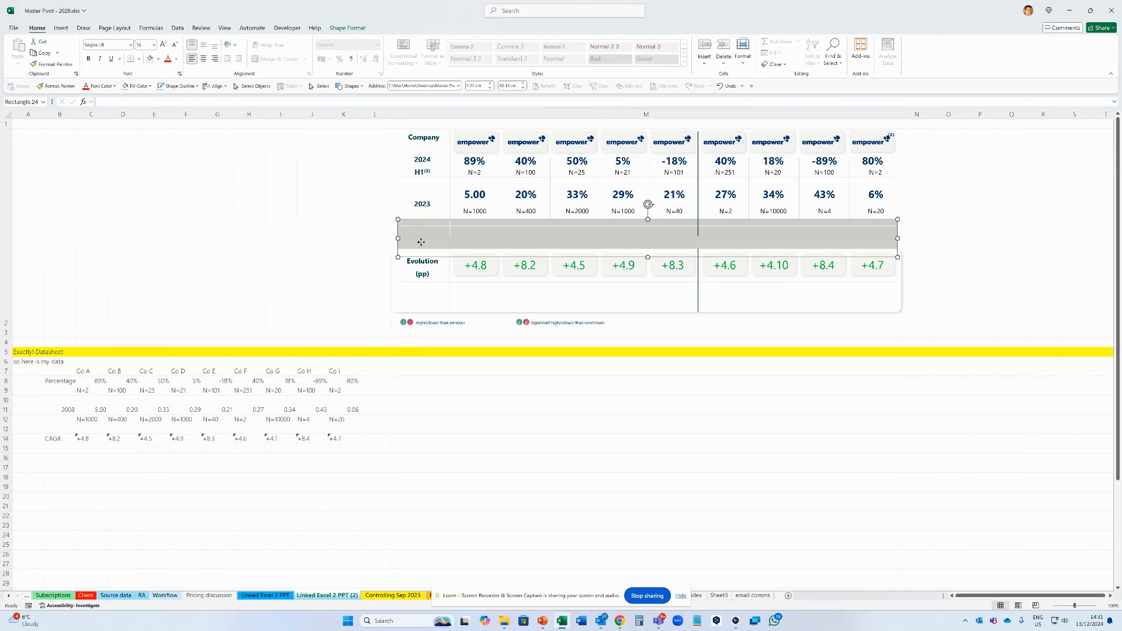
{"action": "right_click", "coordinate": [423, 245]}
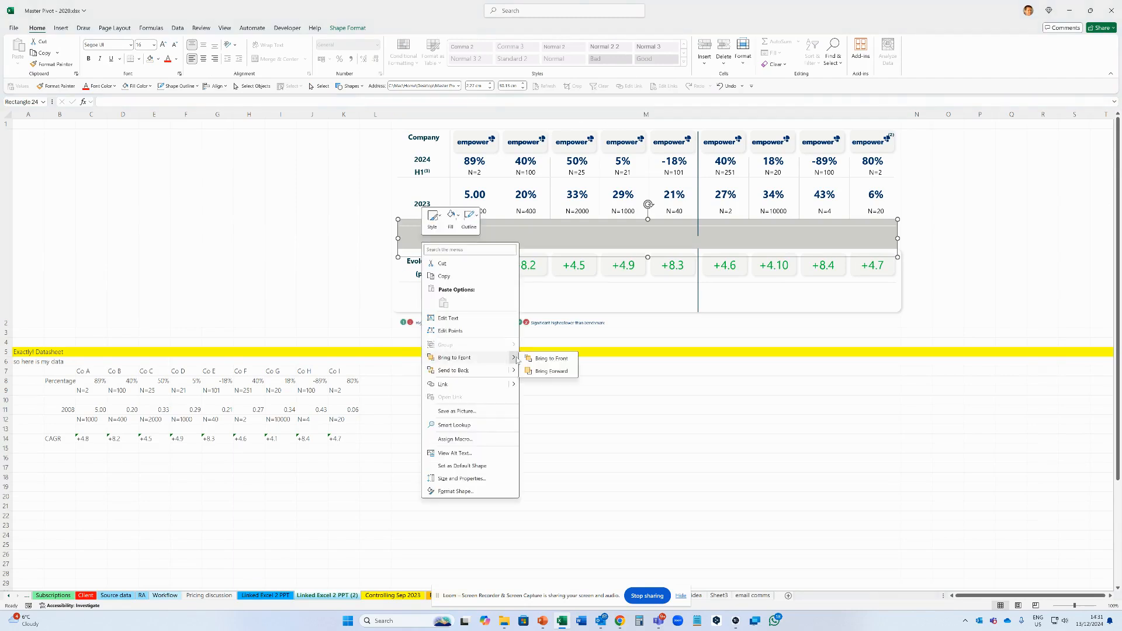
{"action": "left_click", "coordinate": [553, 361]}
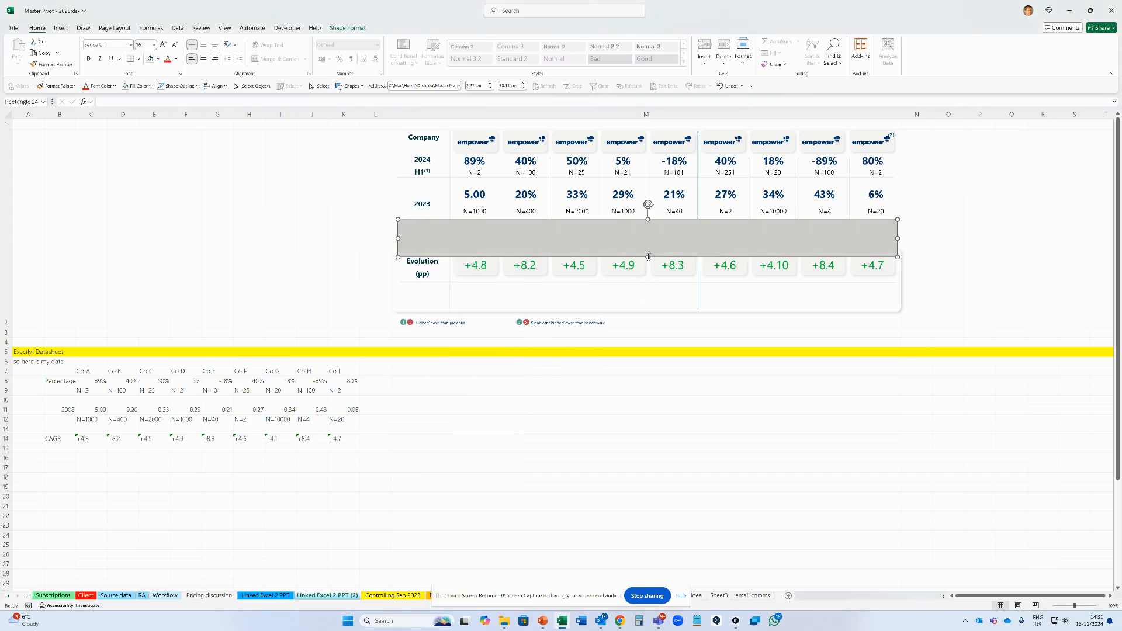
{"action": "mouse_move", "coordinate": [648, 257]}
{"action": "left_mouse_down"}
{"action": "mouse_move", "coordinate": [648, 228]}
{"action": "mouse_move", "coordinate": [648, 246]}
{"action": "left_mouse_up"}
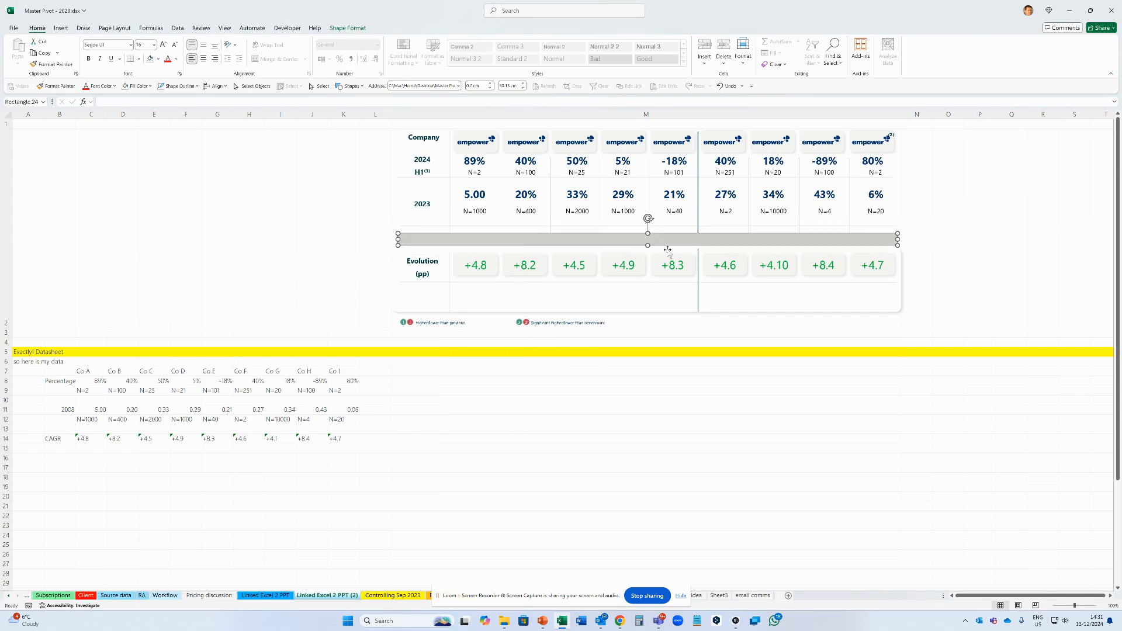
{"action": "left_click", "coordinate": [645, 328]}
{"action": "left_click", "coordinate": [361, 290]}
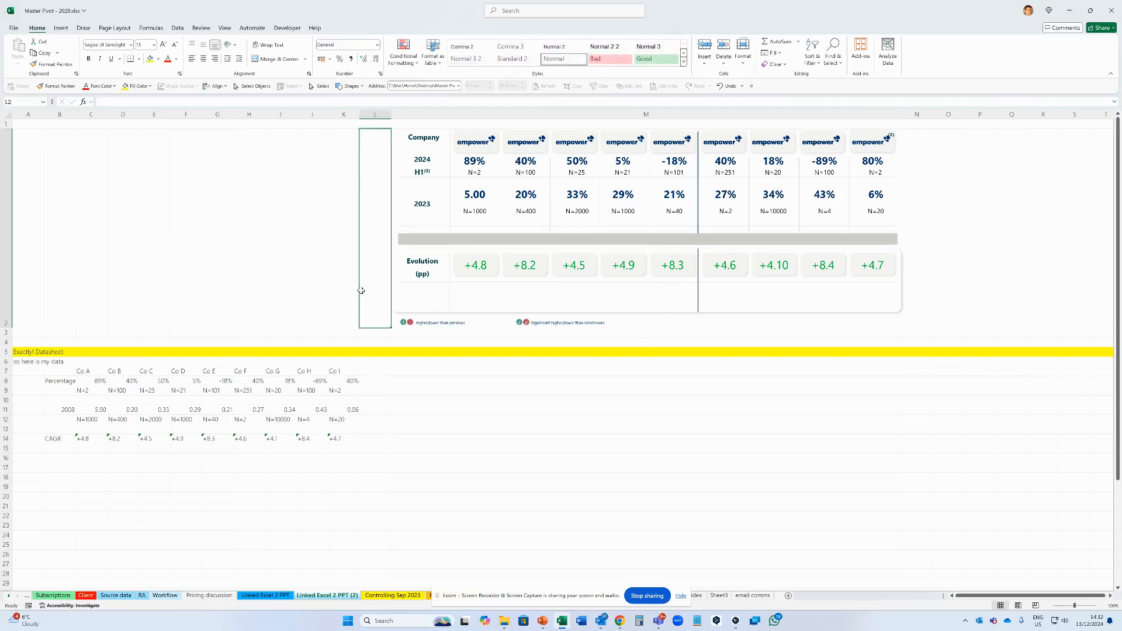
{"action": "left_click", "coordinate": [336, 282]}
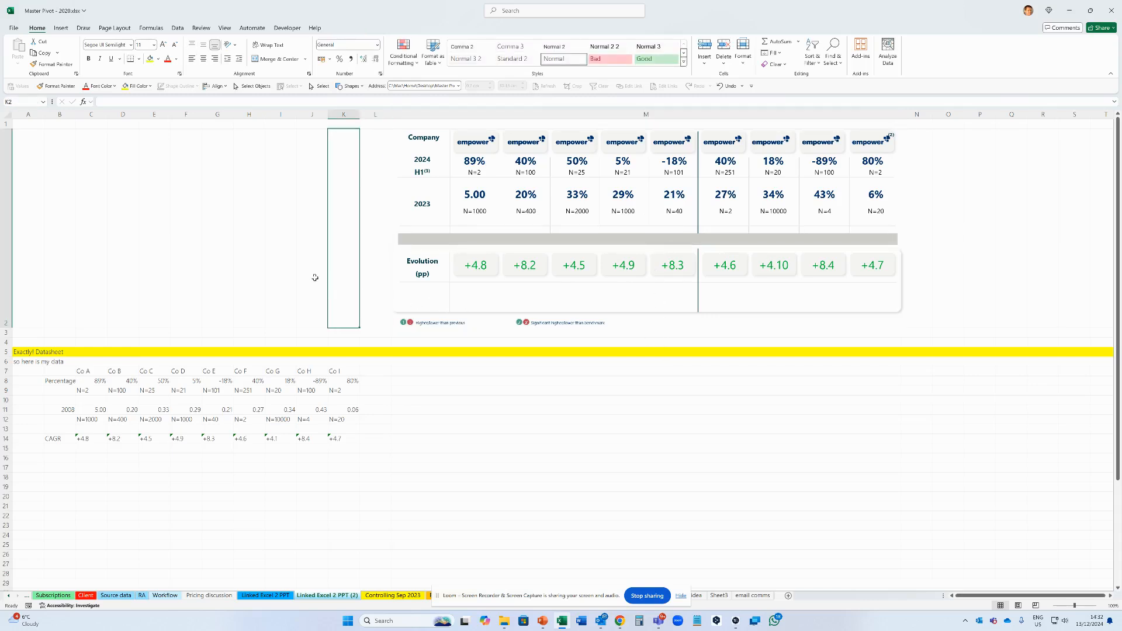
Switch to PowerPoint and refresh the linked dashboard picture on slide 6 with the resized grey band
{"action": "key", "text": "alt+Tab"}
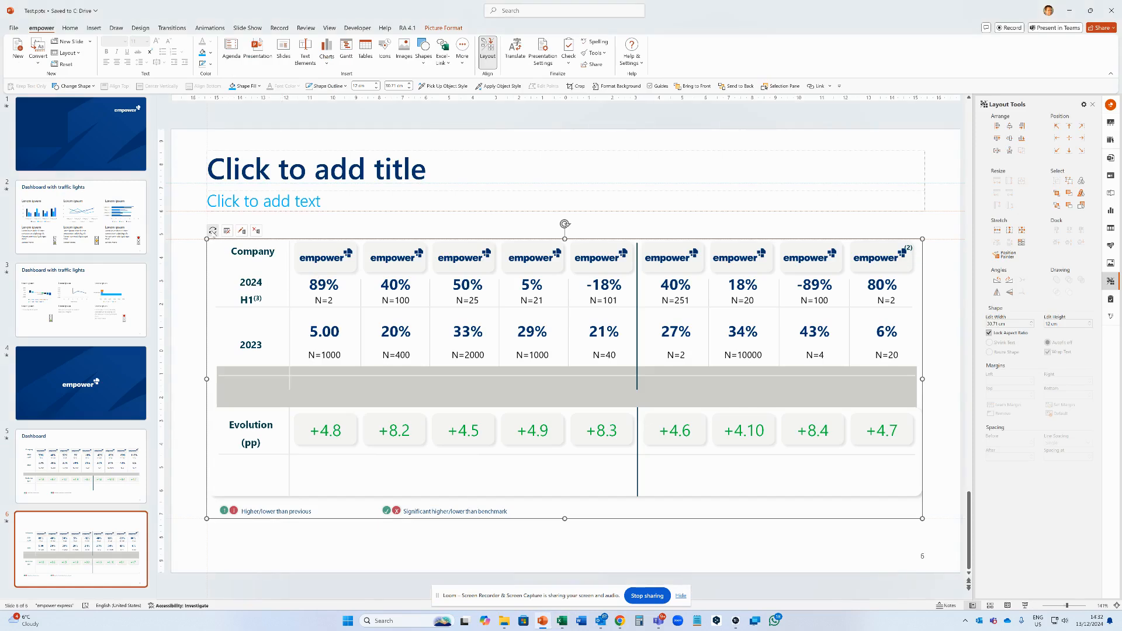
{"action": "left_click", "coordinate": [213, 231]}
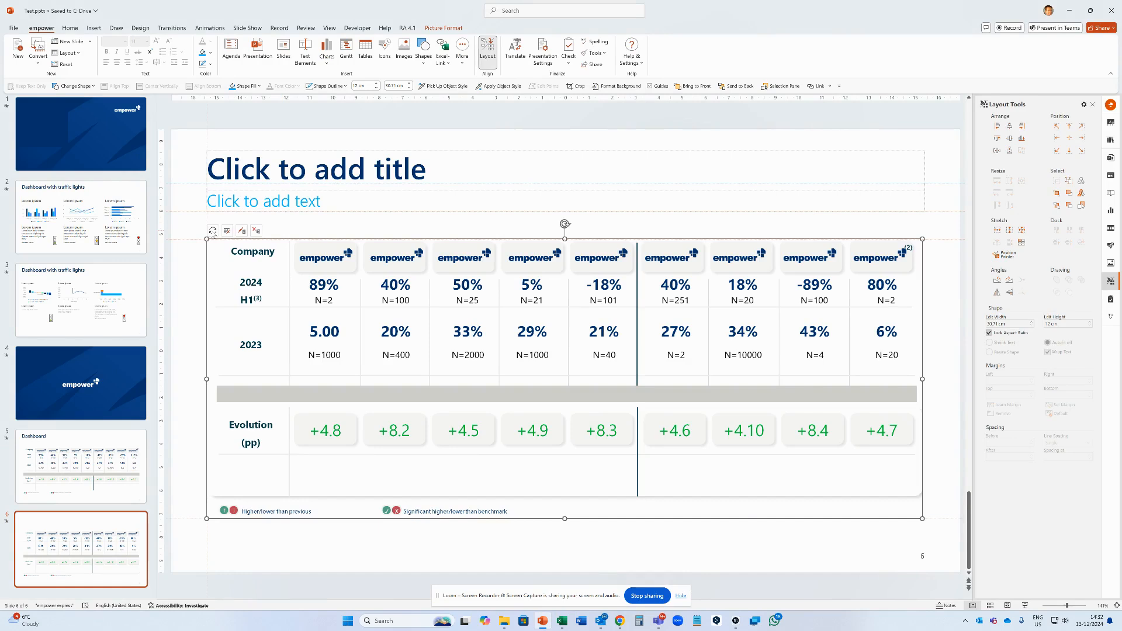
{"action": "left_click", "coordinate": [303, 178]}
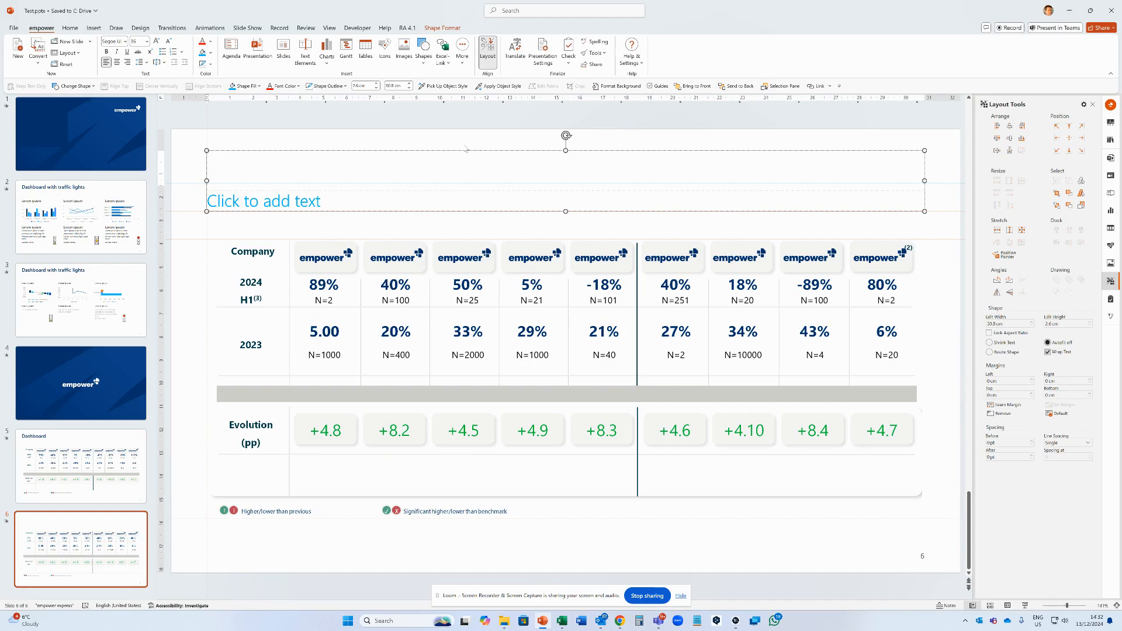
Open the Excel-Link Manager, review the presentation's linked images with their source ranges and refresh settings, and close it
{"action": "left_click", "coordinate": [444, 59]}
{"action": "left_click", "coordinate": [466, 101]}
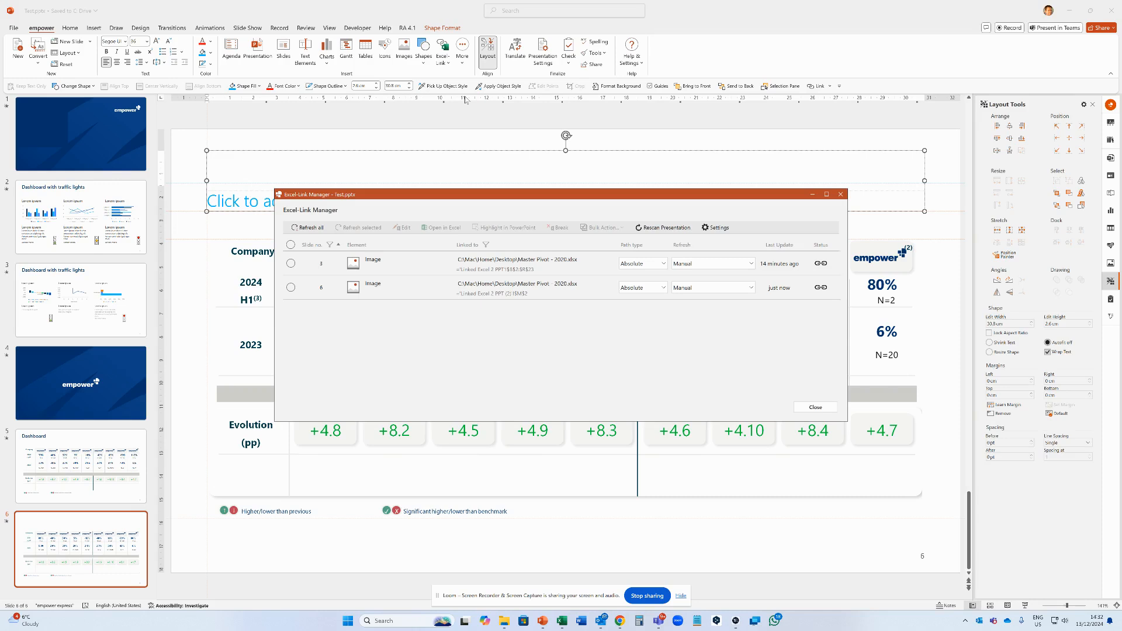
{"action": "left_click", "coordinate": [841, 194]}
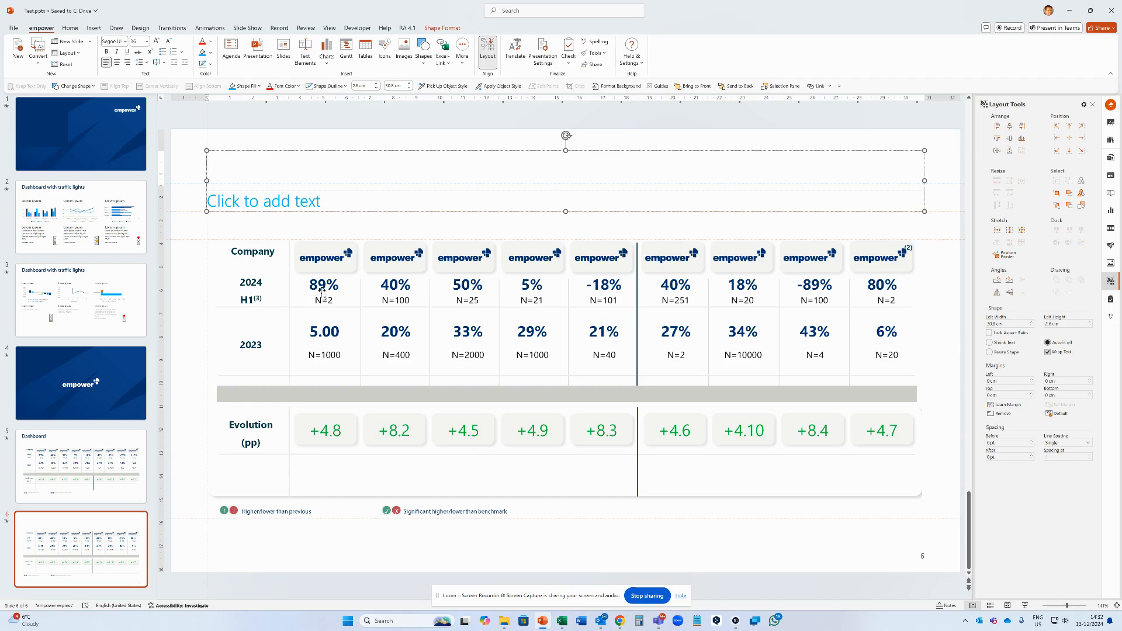
Switch back to Excel and set the datasheet percentage for Co B to 12%
{"action": "key", "text": "alt+Tab"}
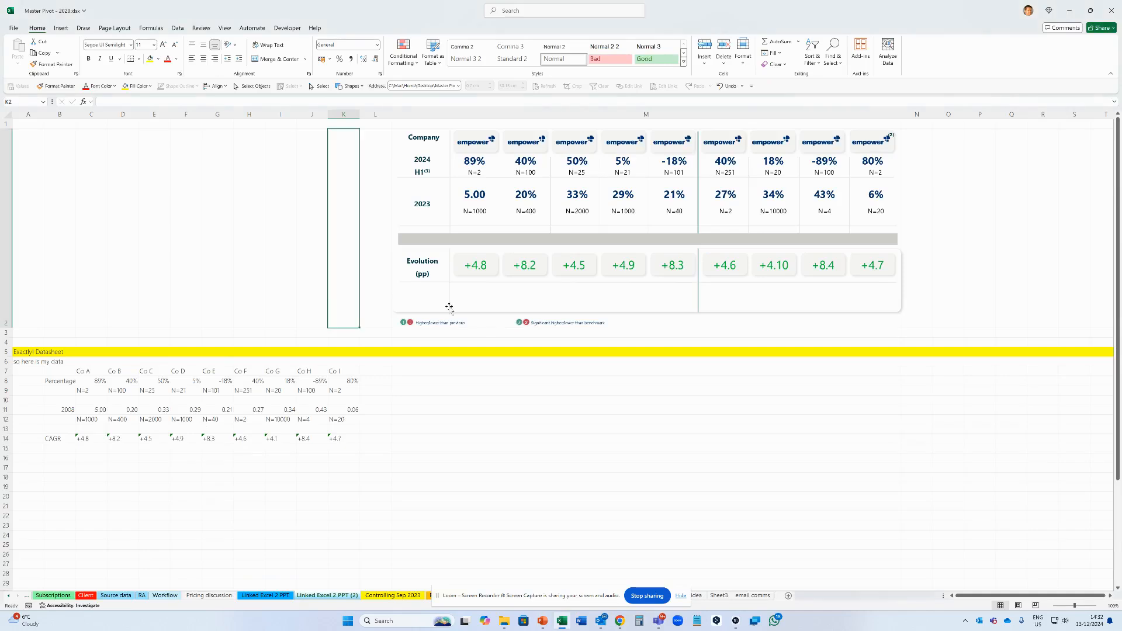
{"action": "left_click", "coordinate": [405, 310]}
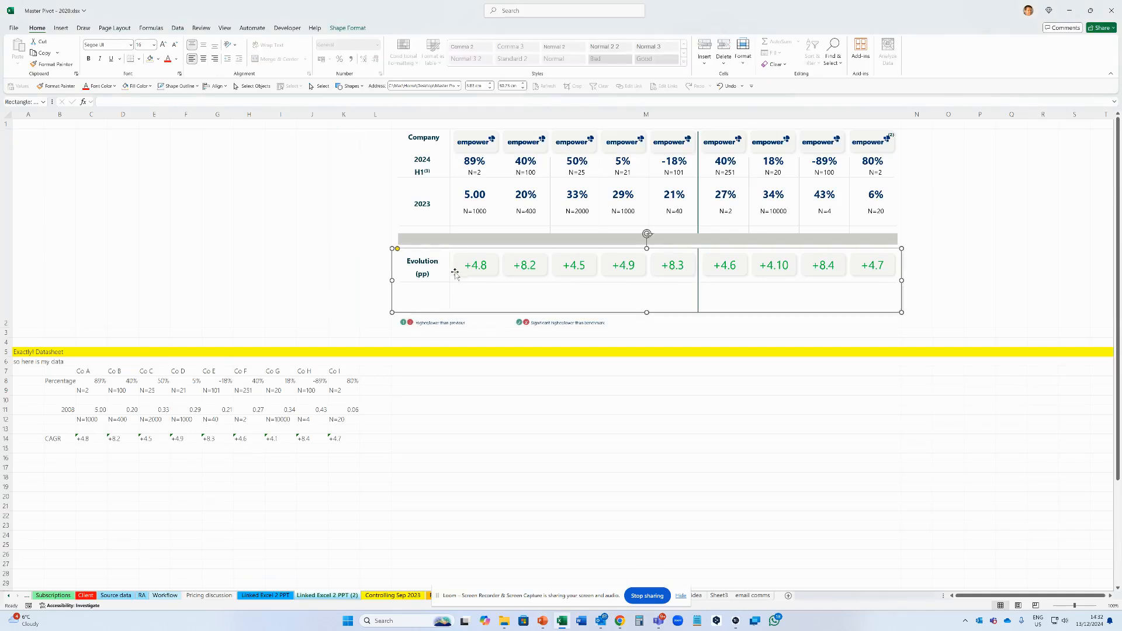
{"action": "left_click", "coordinate": [125, 381]}
{"action": "type", "text": "12"}
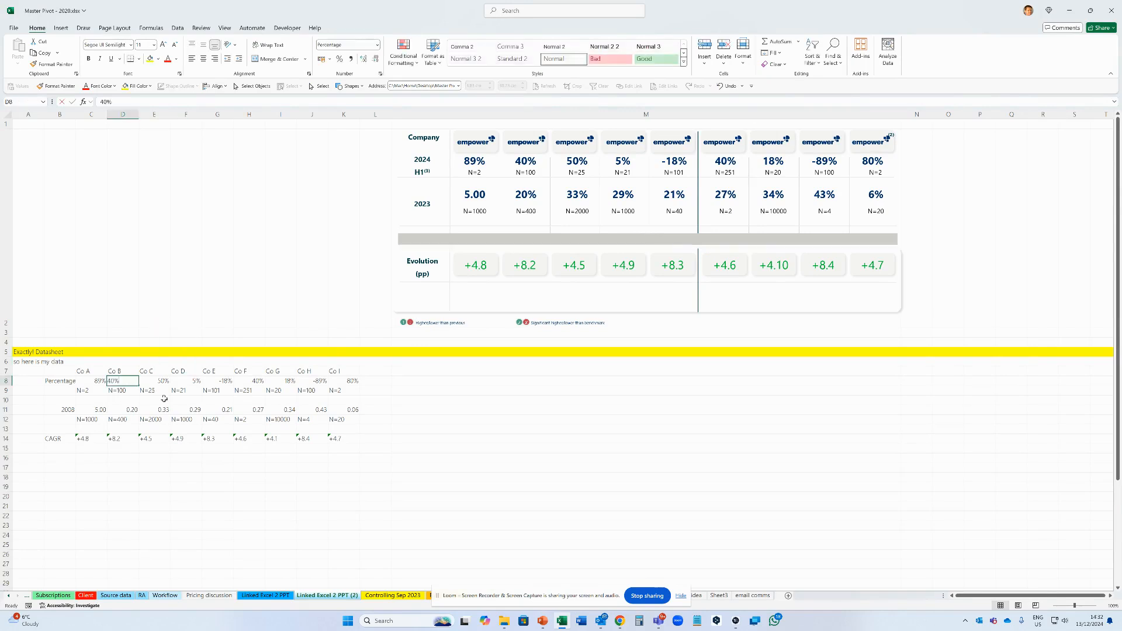
{"action": "key", "text": "Return"}
Switch to PowerPoint, refresh the linked dashboard picture on slide 6 from the changed data, and display the Charts library
{"action": "key", "text": "alt+Tab"}
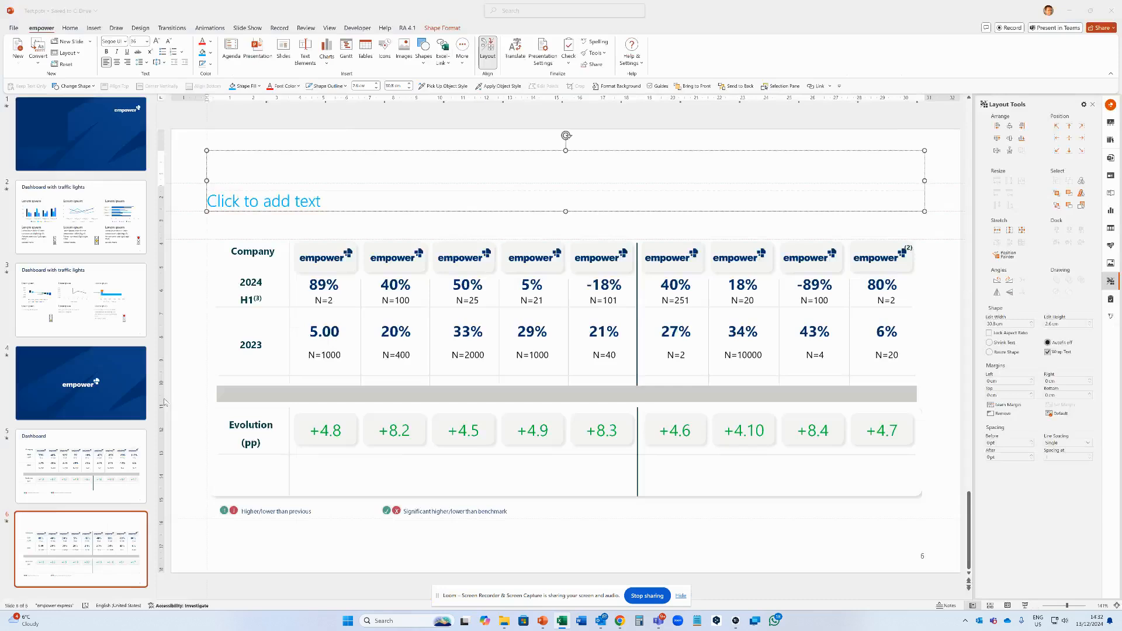
{"action": "left_click", "coordinate": [300, 263]}
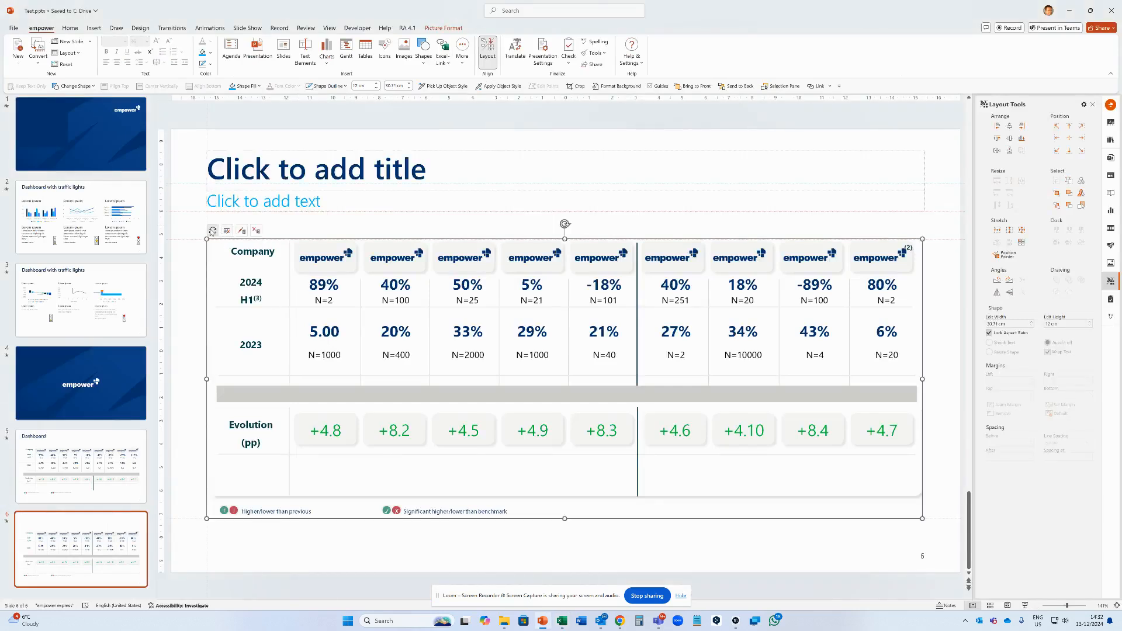
{"action": "left_click", "coordinate": [213, 231]}
{"action": "left_click", "coordinate": [1112, 213]}
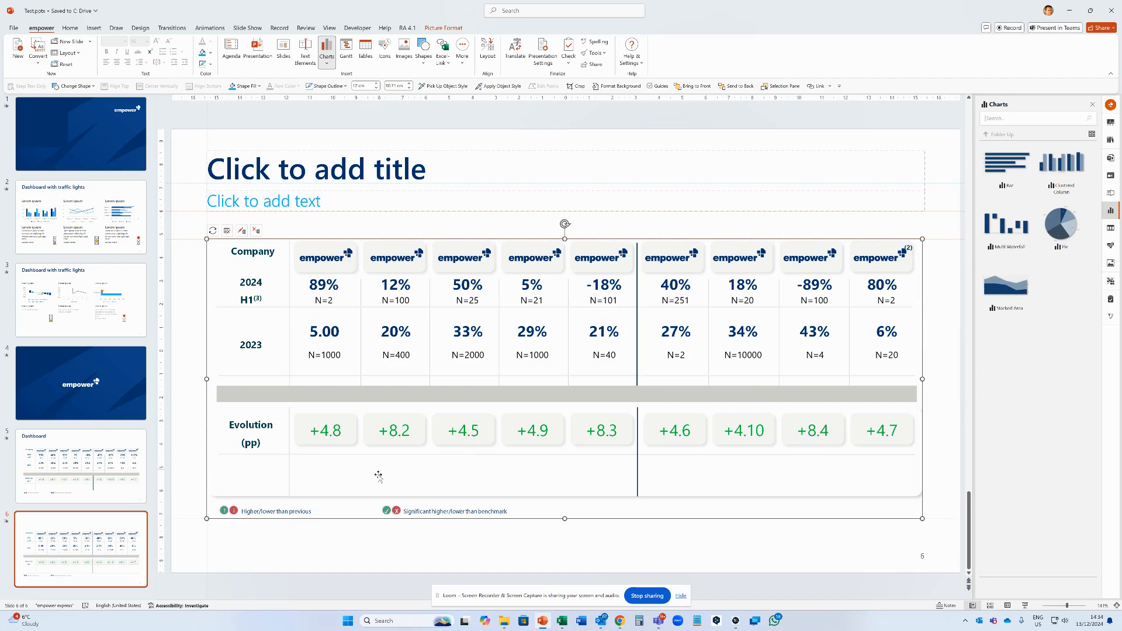
Duplicate the linked dashboard slide 6 seven times, filling slides 7 to 13
{"action": "left_click", "coordinate": [75, 556]}
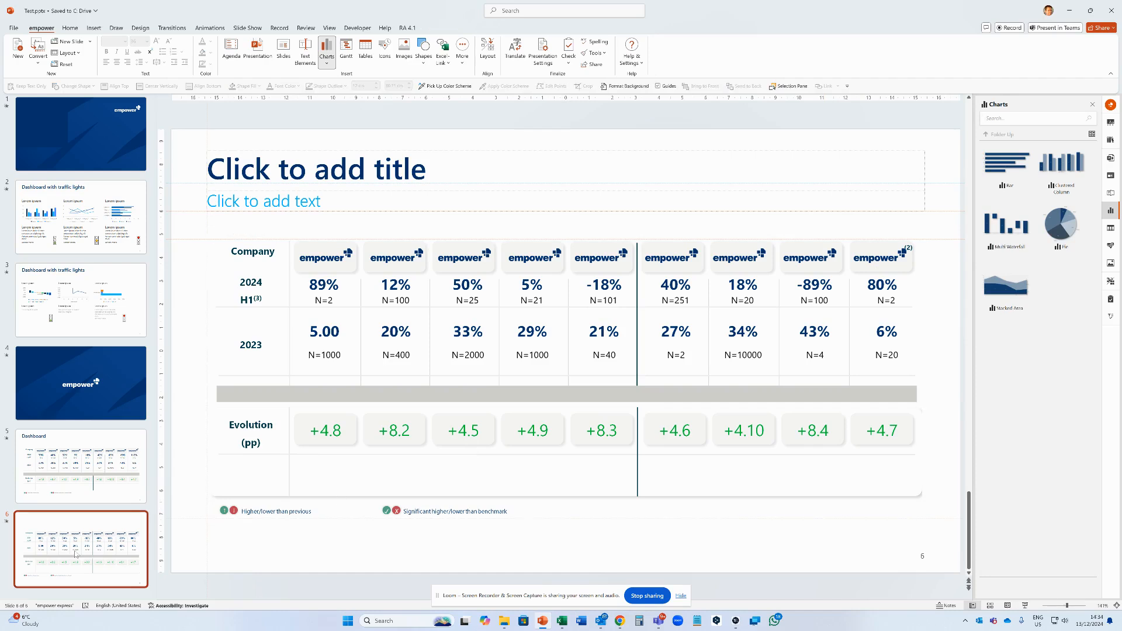
{"action": "key", "text": "Return"}
{"action": "key", "text": "Return"}
{"action": "key", "text": "Return"}
{"action": "key", "text": "Return"}
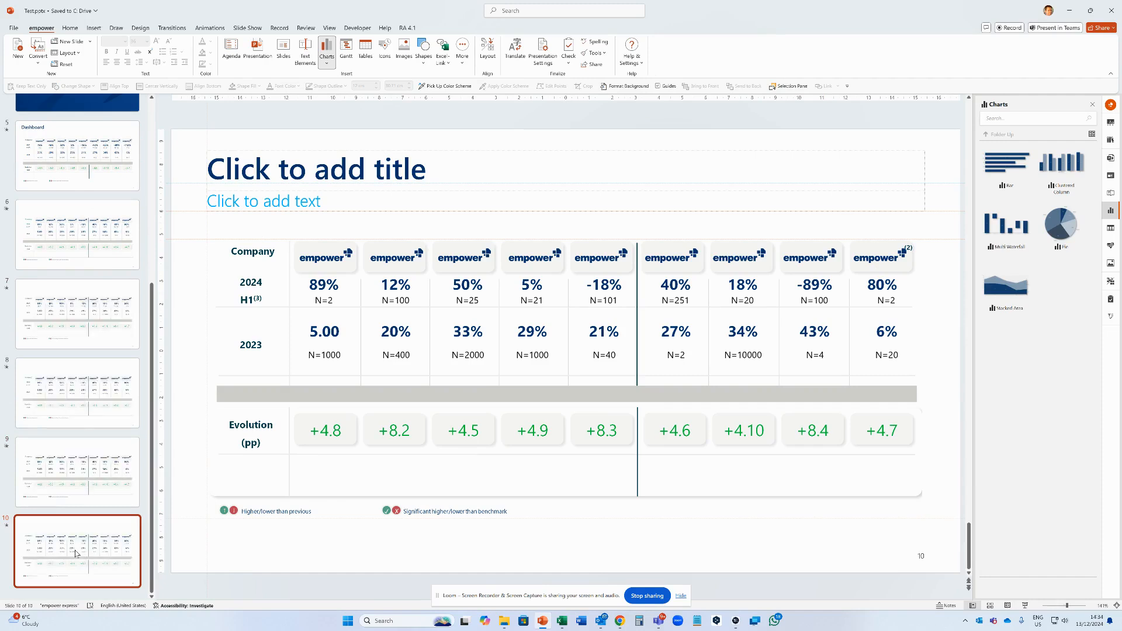
{"action": "key", "text": "ctrl+d"}
{"action": "key", "text": "ctrl+d"}
{"action": "key", "text": "ctrl+d"}
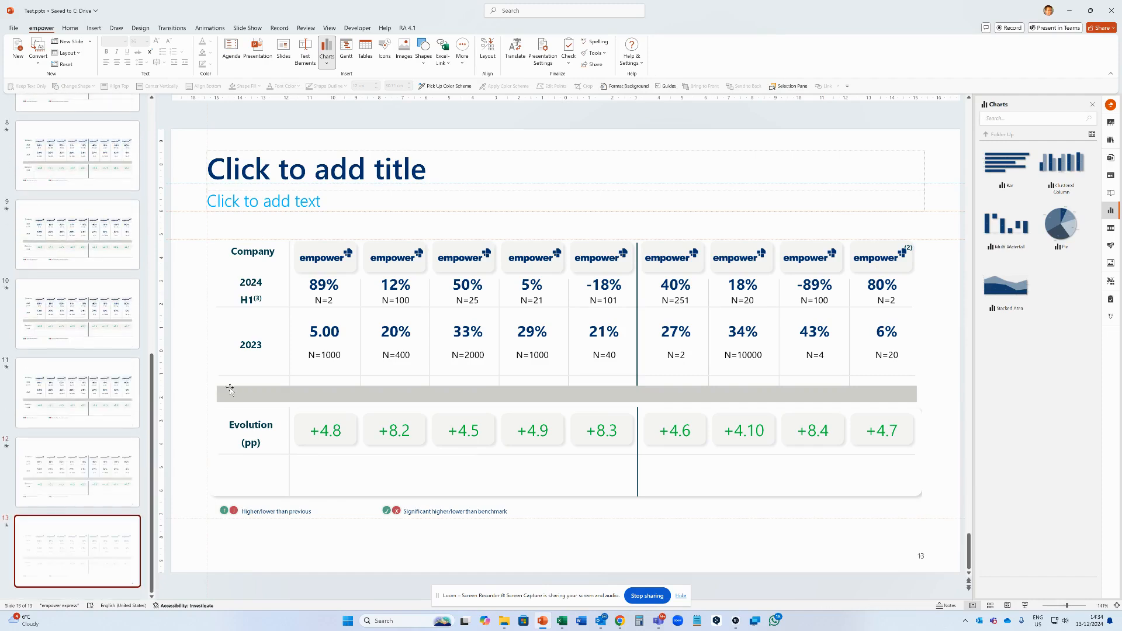
Review the Excel links of the duplicated dashboard slides in the Excel-Link Manager, close it, and check the available Excel-Link commands
{"action": "left_click", "coordinate": [446, 64]}
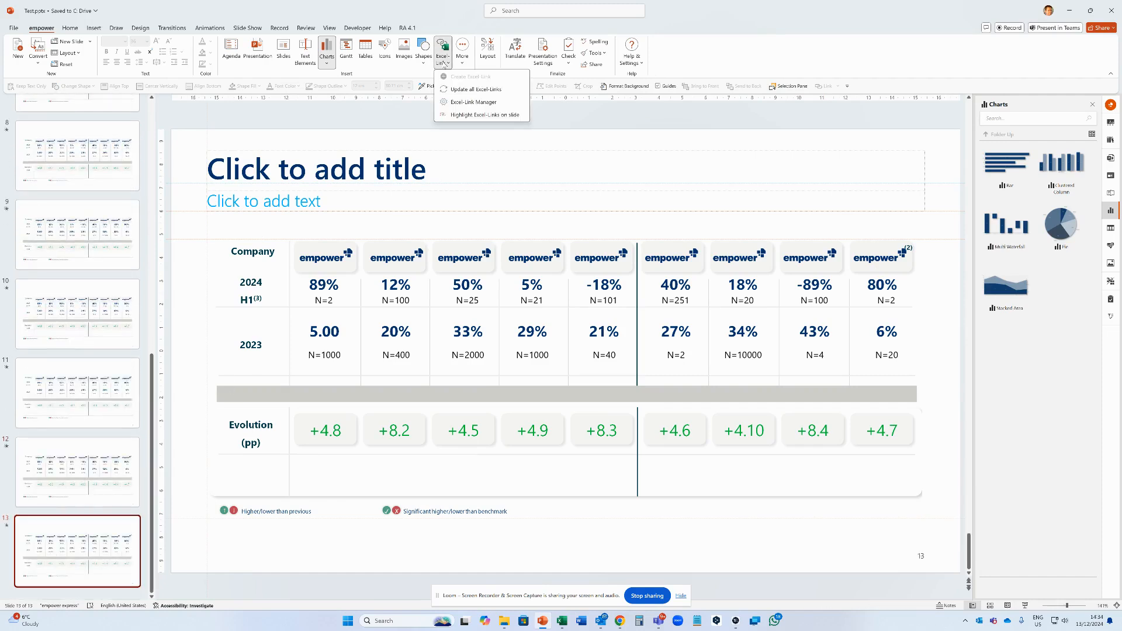
{"action": "left_click", "coordinate": [467, 104]}
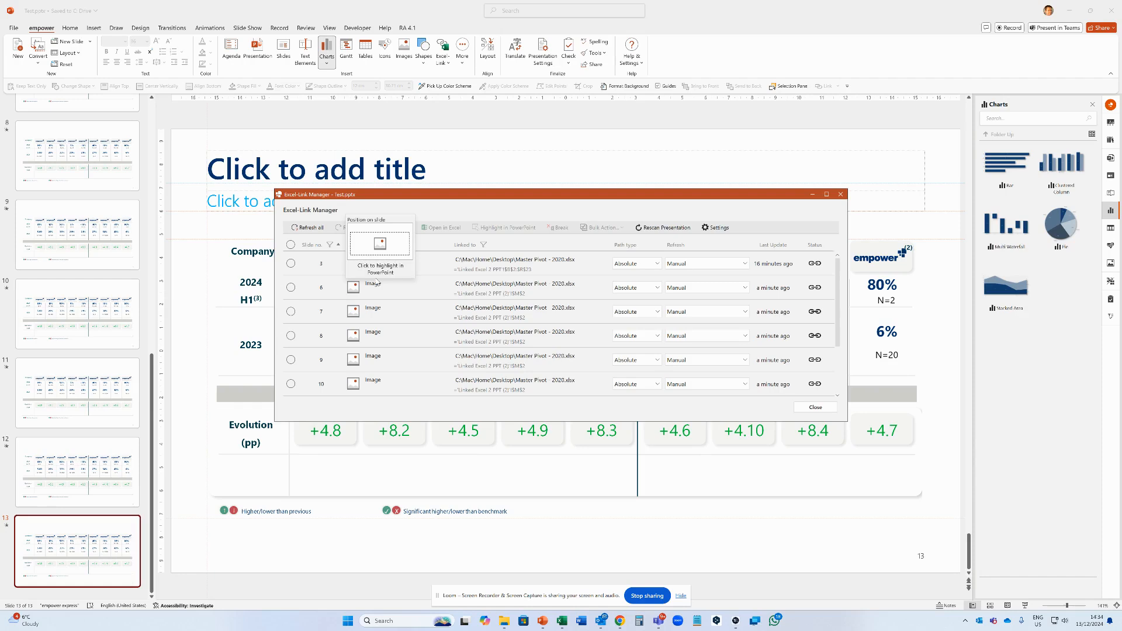
{"action": "left_click", "coordinate": [841, 194]}
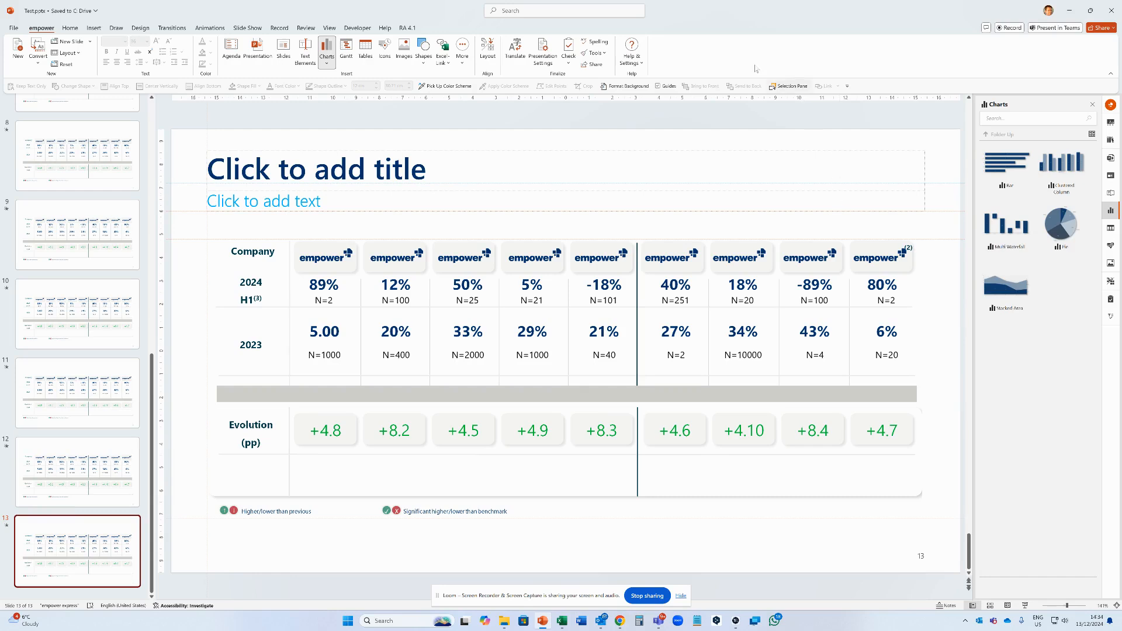
{"action": "left_click", "coordinate": [442, 60]}
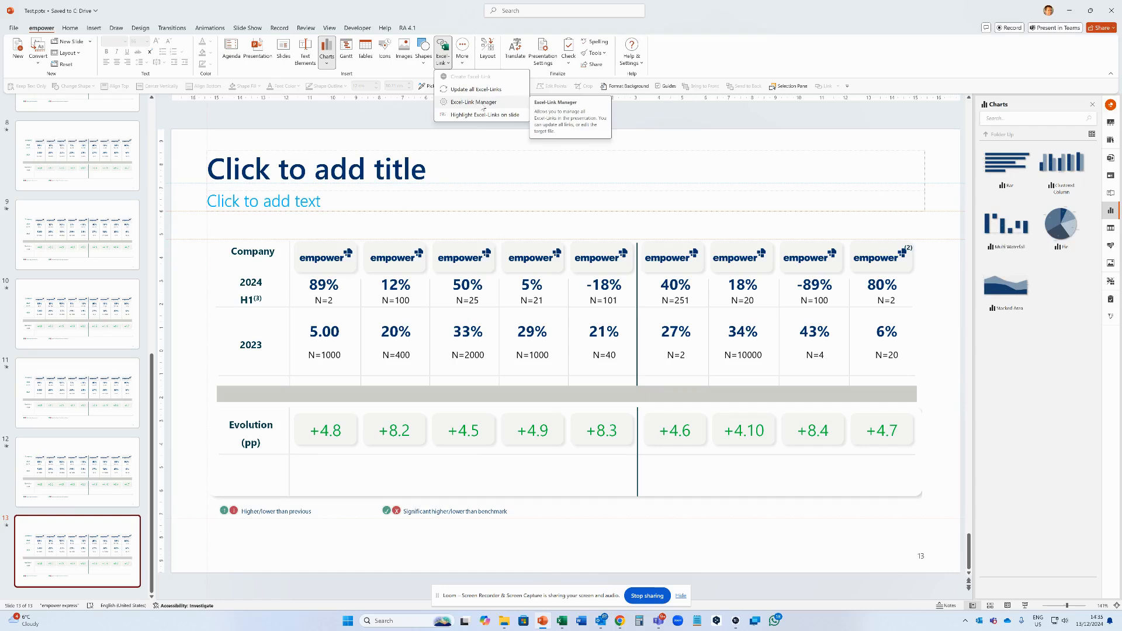
{"action": "left_click", "coordinate": [663, 129]}
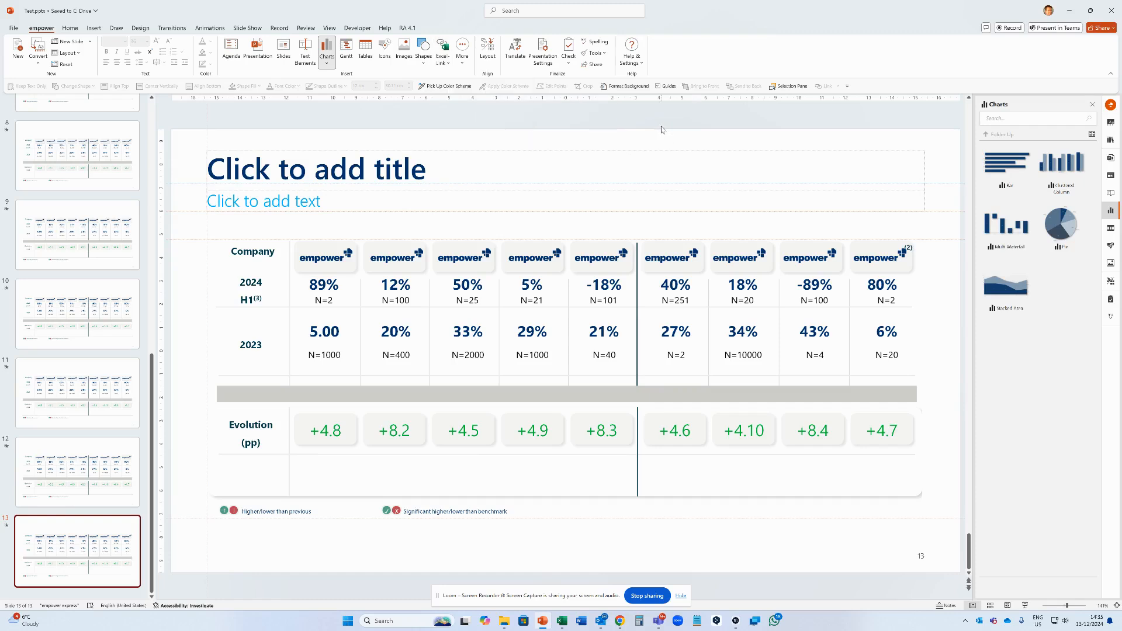